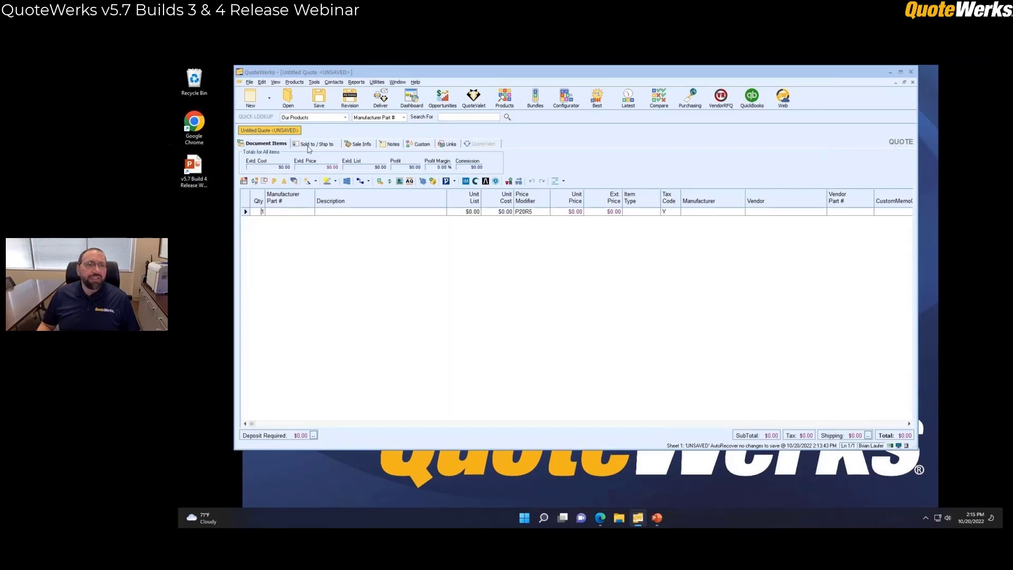
Look through the untitled quote's Sale Info, Notes and Sold to / Ship to details and return to its document items
click(322, 143)
click(359, 144)
click(391, 144)
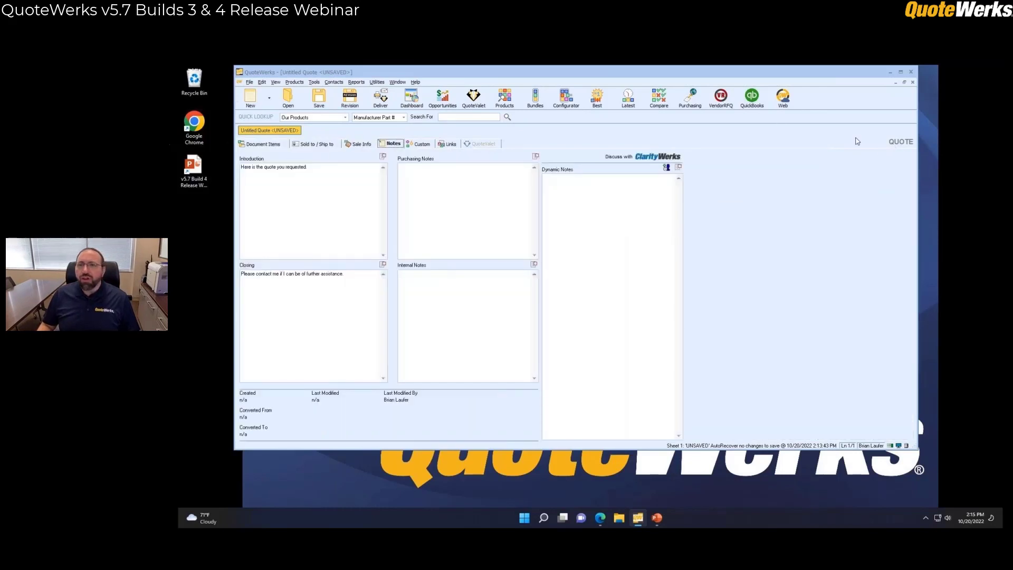
click(310, 146)
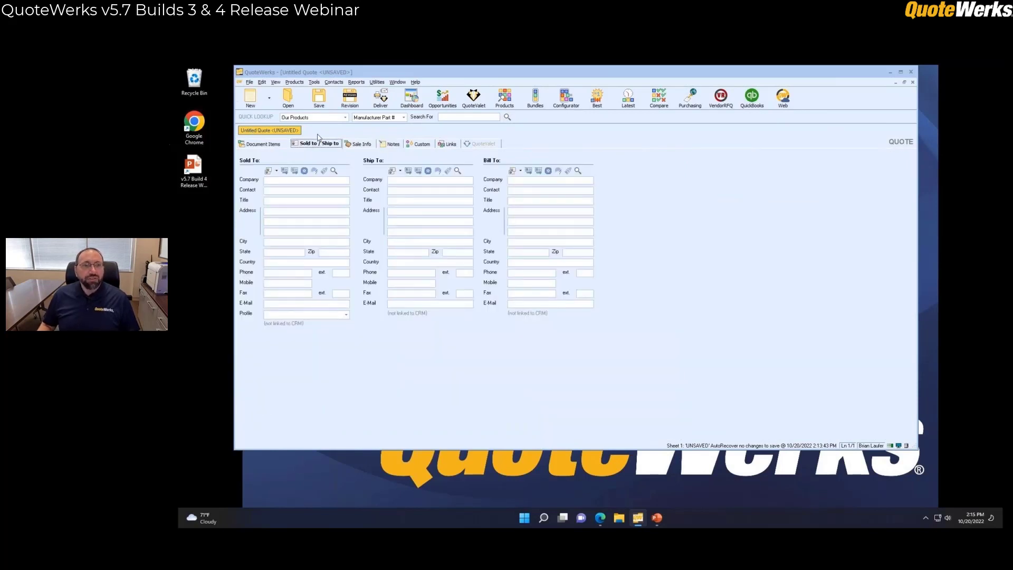
click(279, 144)
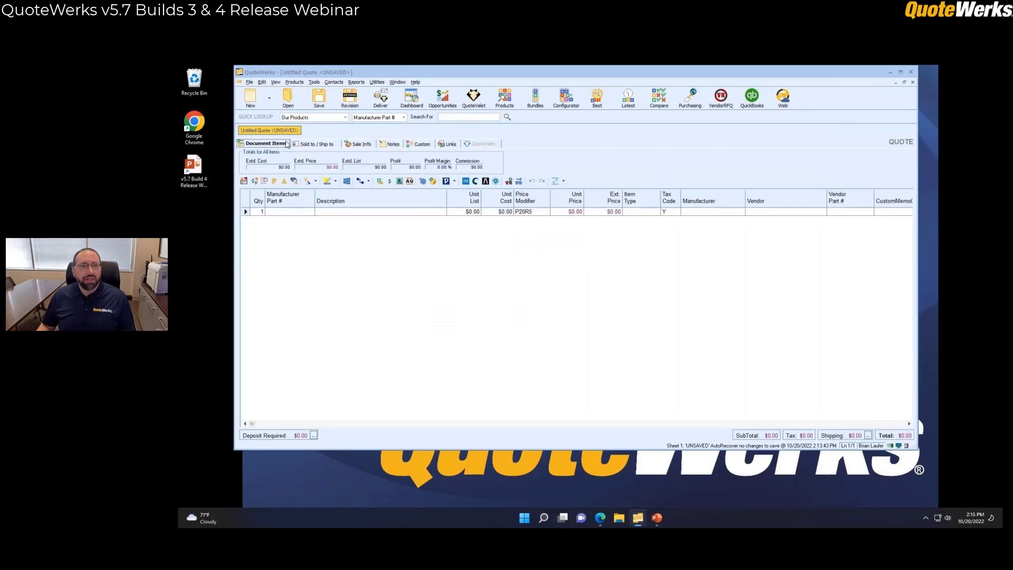
Set the quote's expiration date in the sale information to 11/19/2021
click(369, 144)
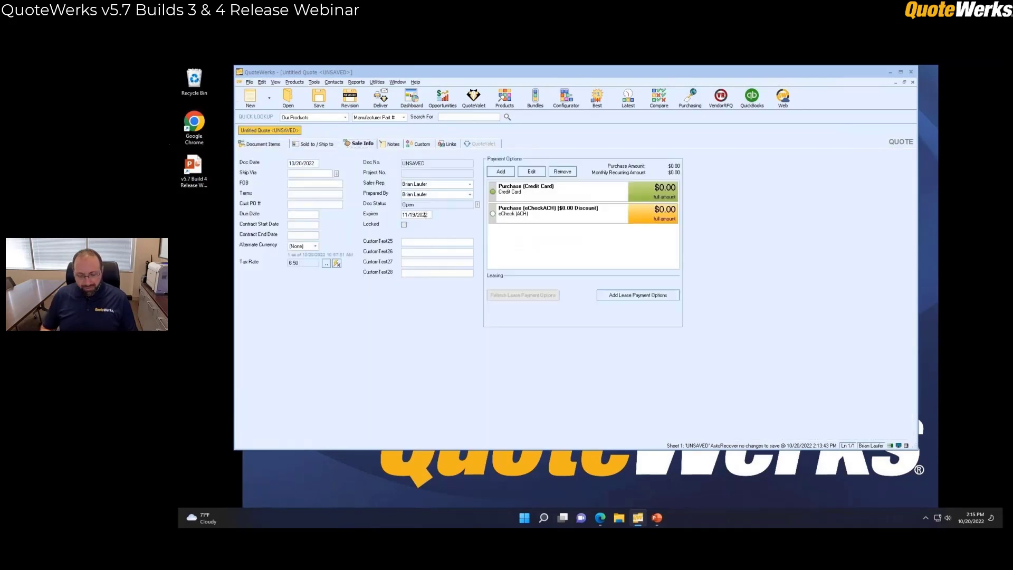
key(BackSpace)
text(1)
click(432, 242)
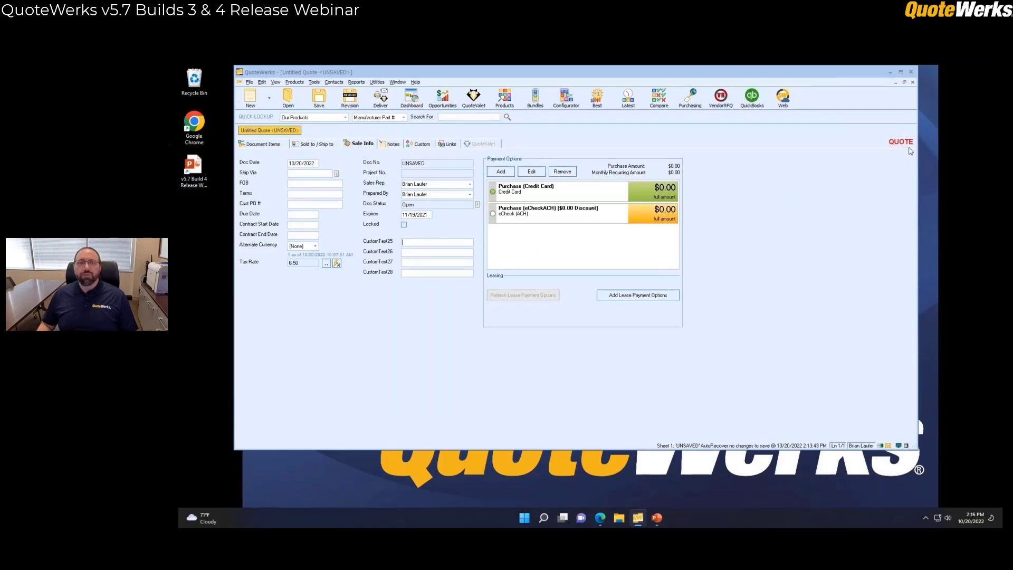
Check the quote type indicator across the Notes, Sold to / Ship to, Document Items and Sale Info sections
click(394, 146)
click(321, 148)
click(270, 146)
click(320, 145)
click(360, 145)
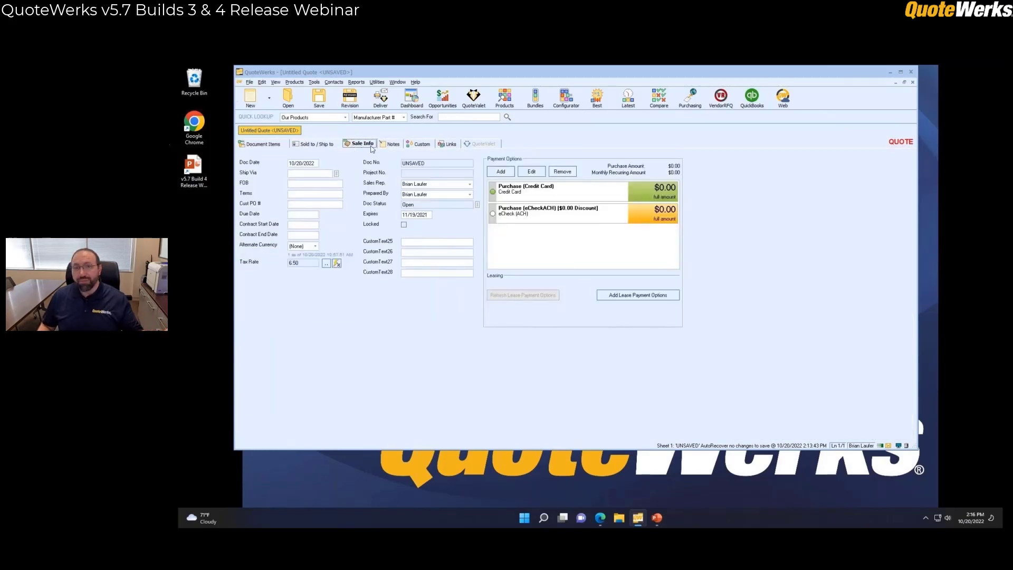
Set the quote's expiration date back to 11/19/2022
click(429, 215)
key(BackSpace)
text(2)
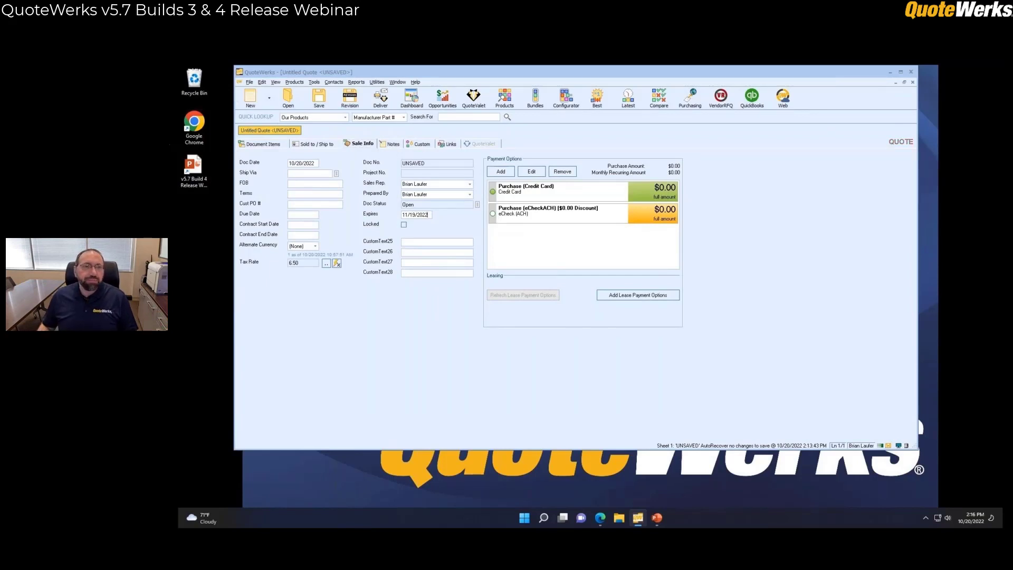
Enter the first line item's description in the zoom editor: "This item includes these items as well:", "This", "That", "The Other thing", each on its own line
click(282, 146)
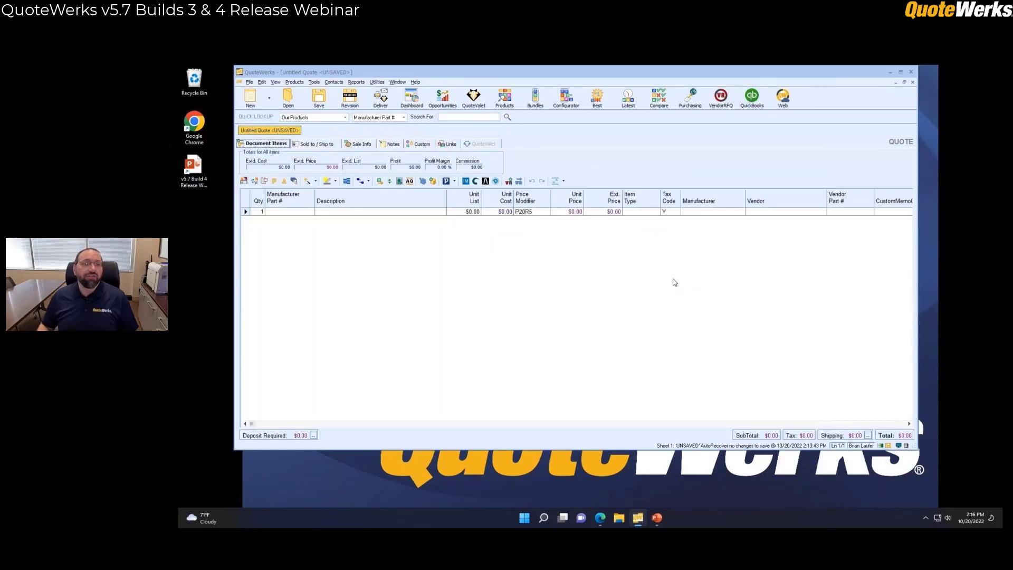
click(422, 211)
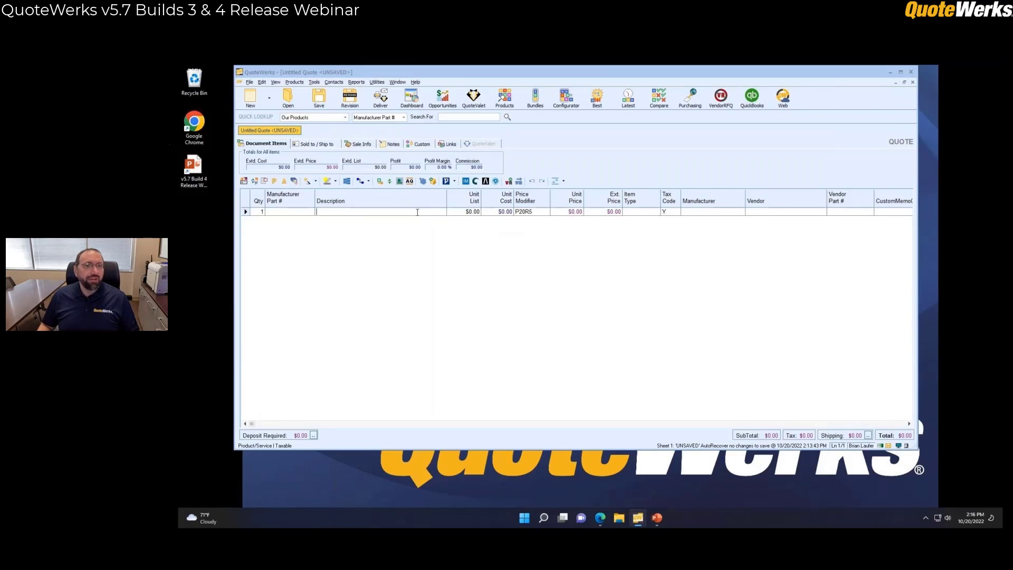
key(shift+F2)
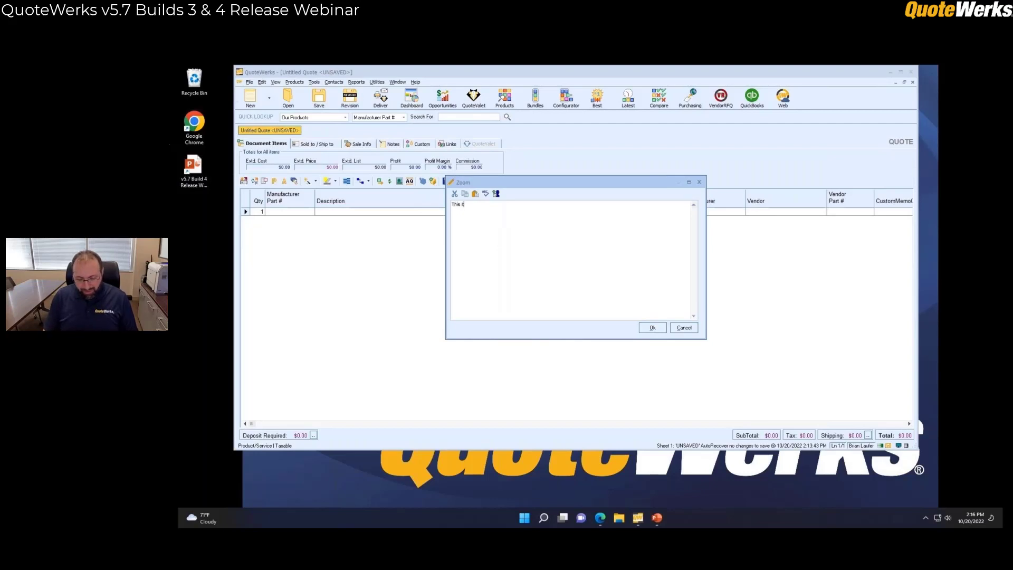
text(This item includes these items as well:)
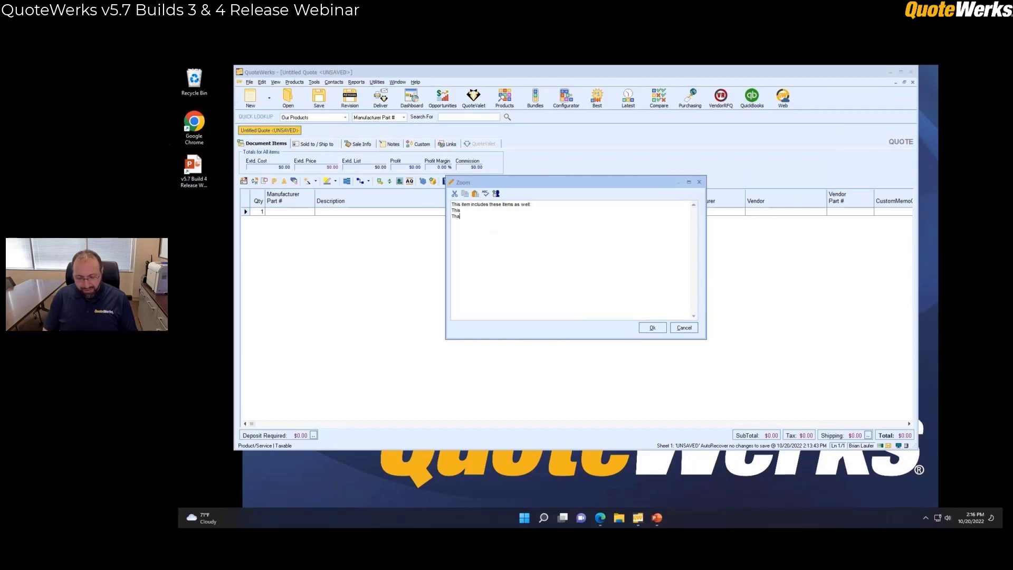
text(Other thing)
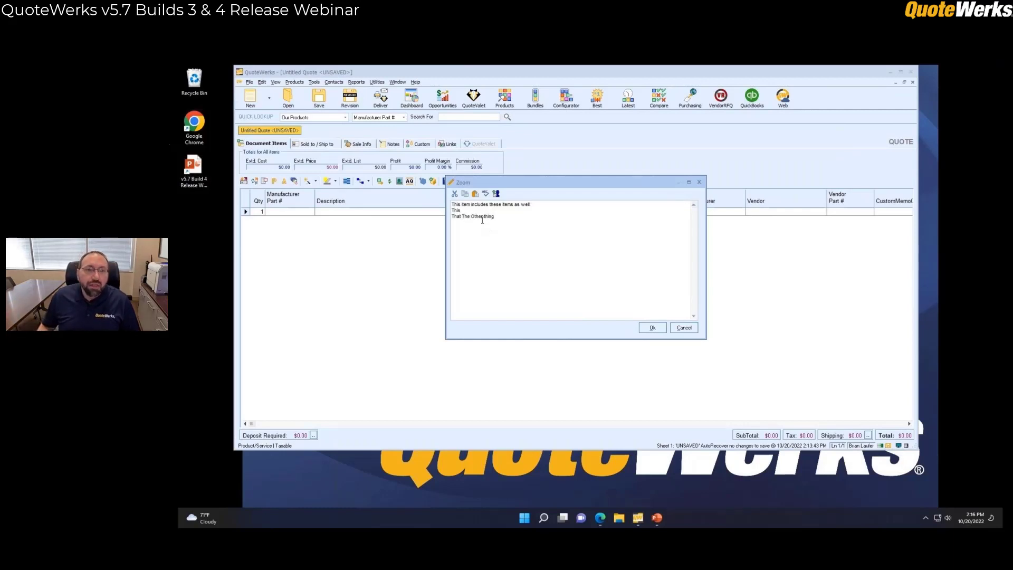
key(Return)
Turn the lines This, That and The Other thing into a bulleted list, save the description and reopen it to check
drag(495, 221, 446, 211)
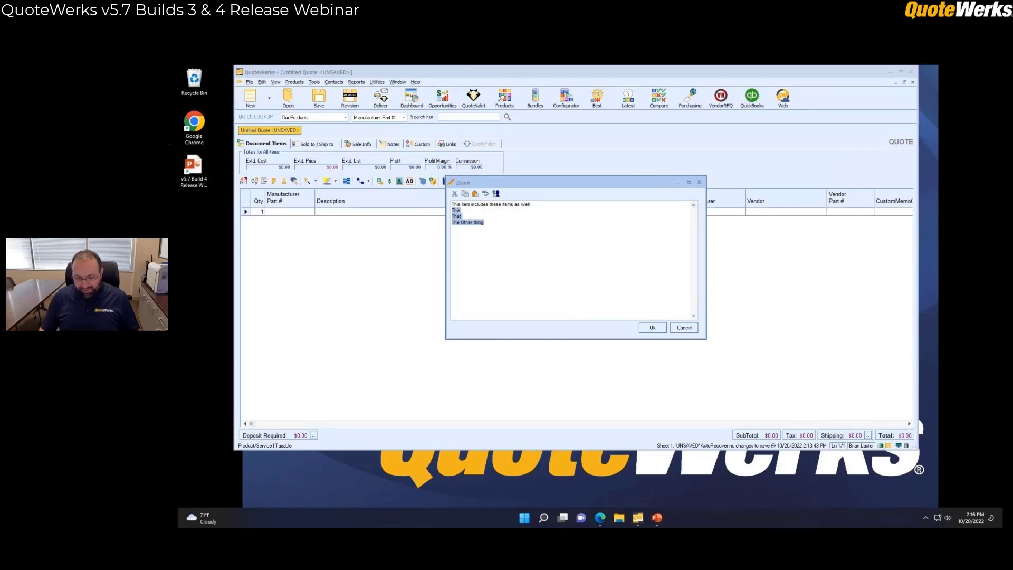
key(ctrl+shift+l)
click(465, 211)
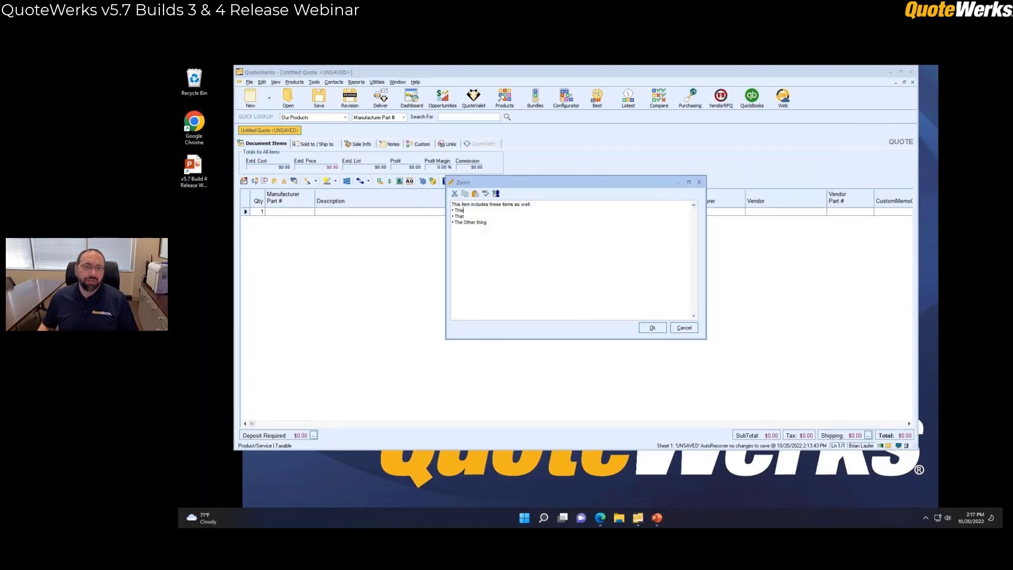
click(652, 328)
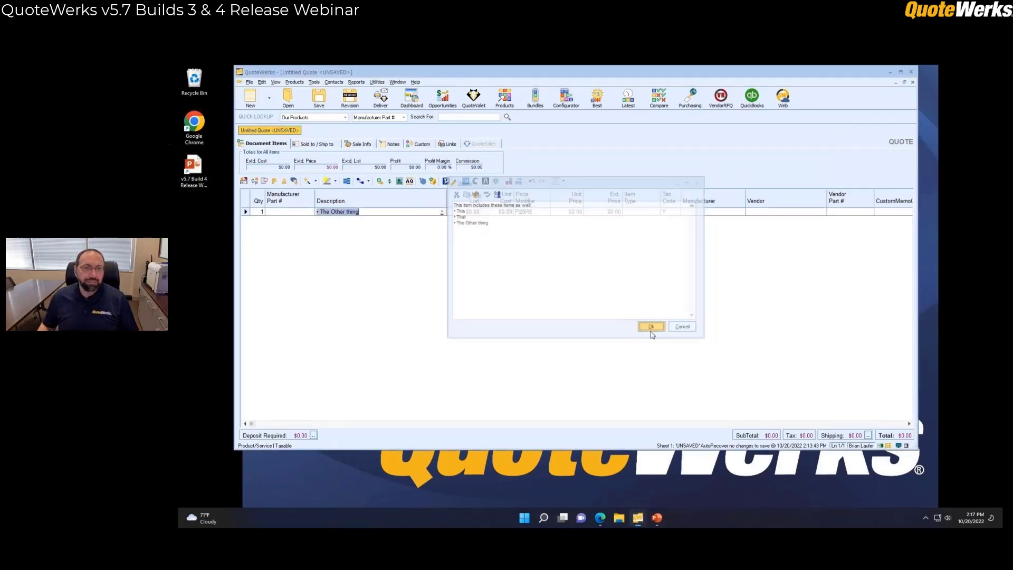
double_click(408, 212)
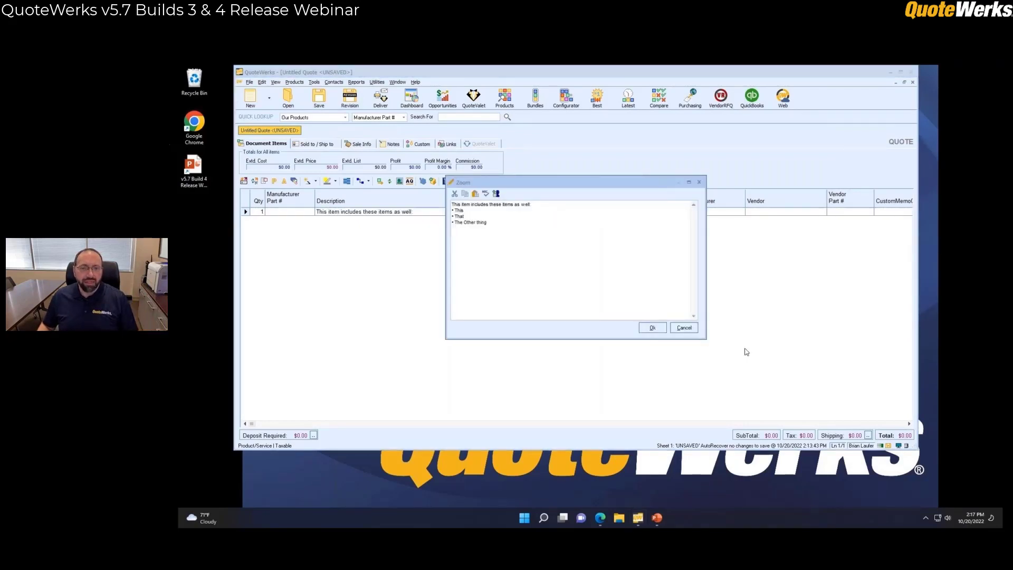
click(681, 330)
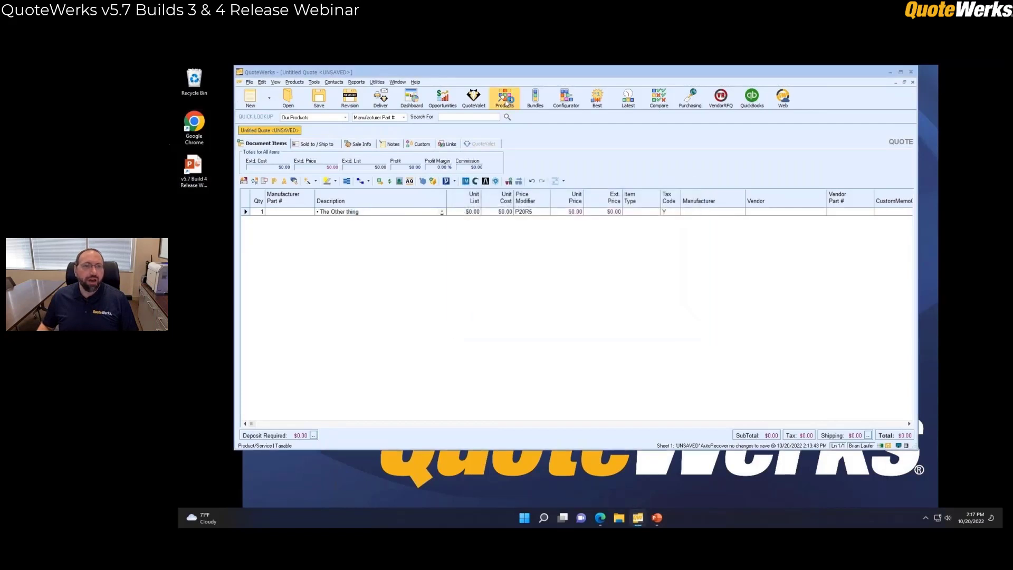
Search the Our Products database for products whose description contains "widget"
click(505, 98)
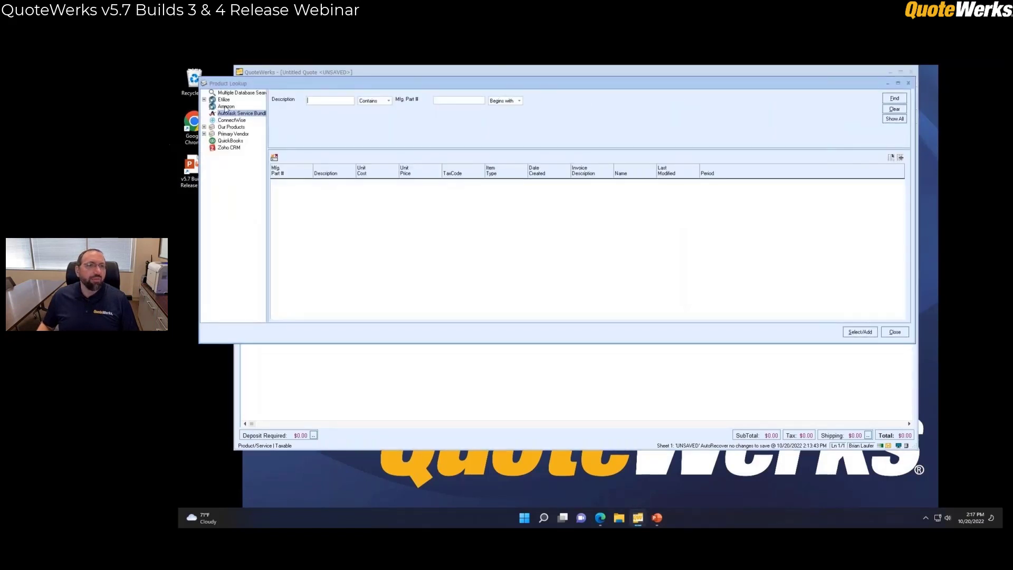
click(231, 128)
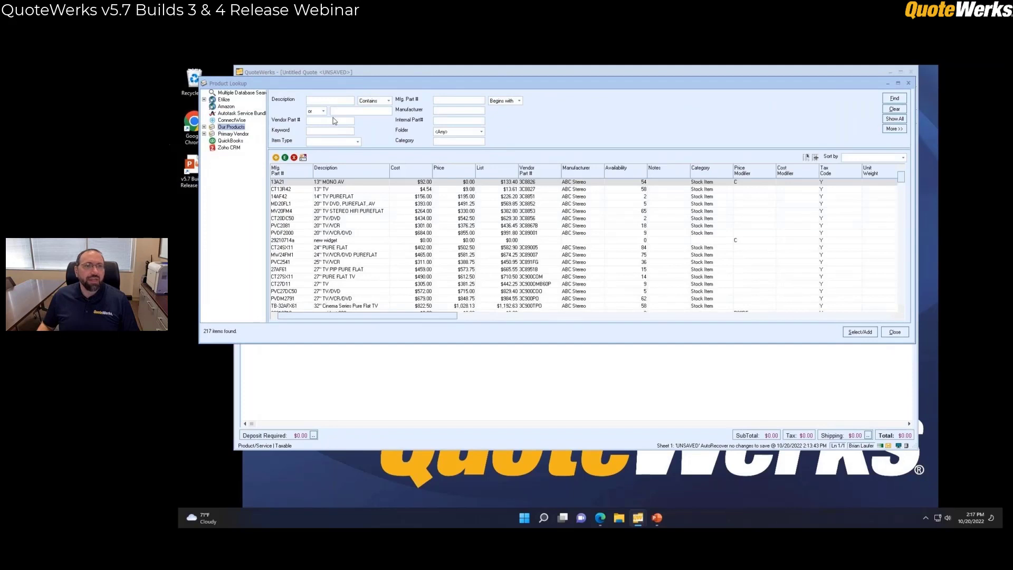
text(widget)
key(Return)
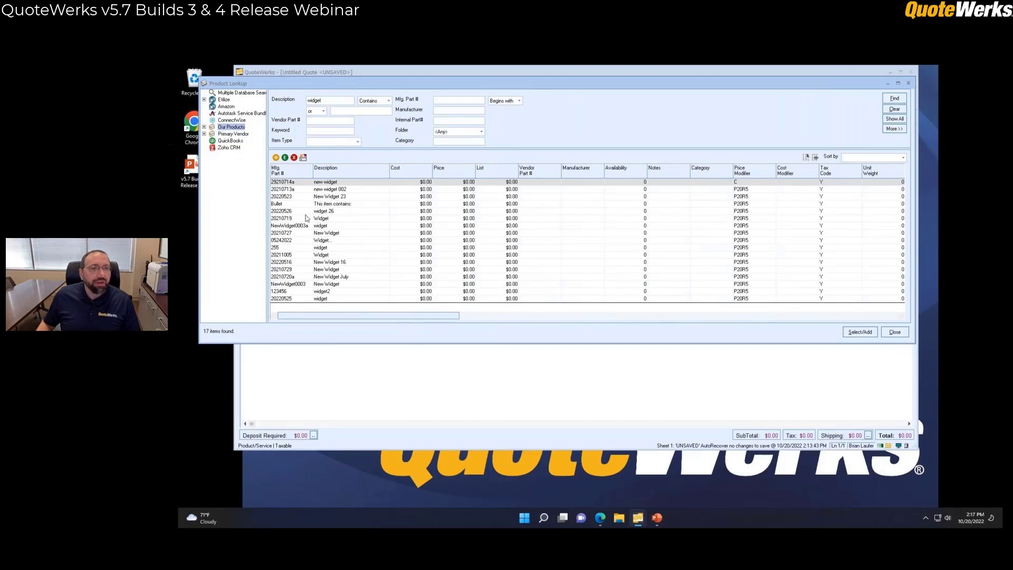
Add the product with part number Bullet to the quote and close the product lookup
click(319, 206)
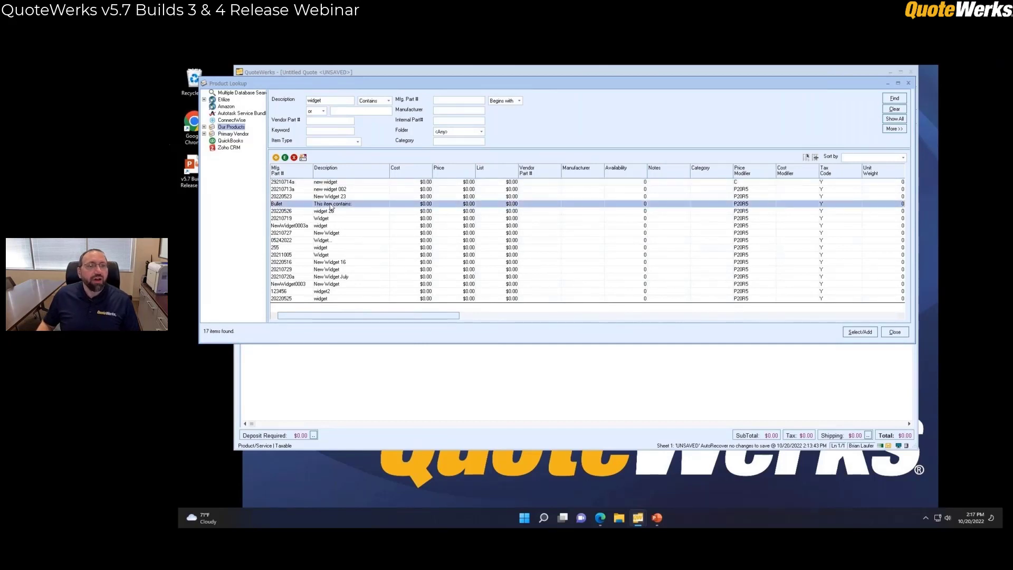
double_click(296, 204)
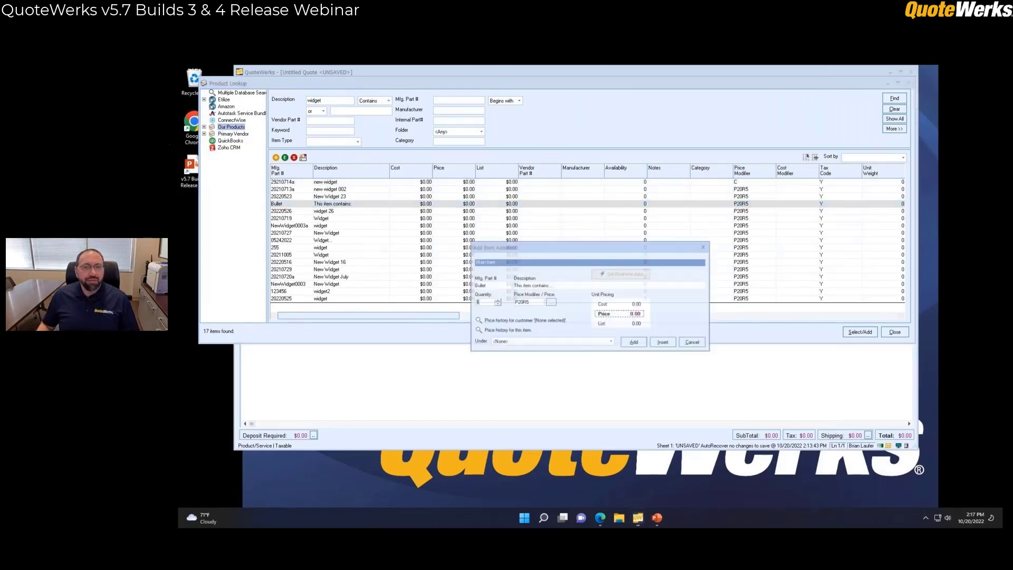
click(693, 347)
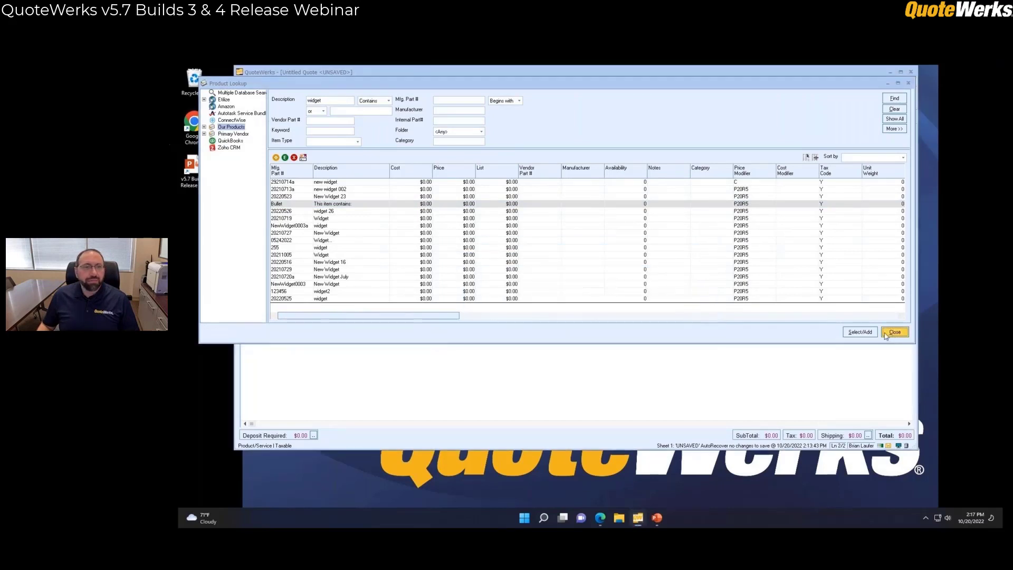
click(895, 332)
View the full description of the added Bullet item in the zoom editor and close it without changes
click(376, 221)
double_click(376, 221)
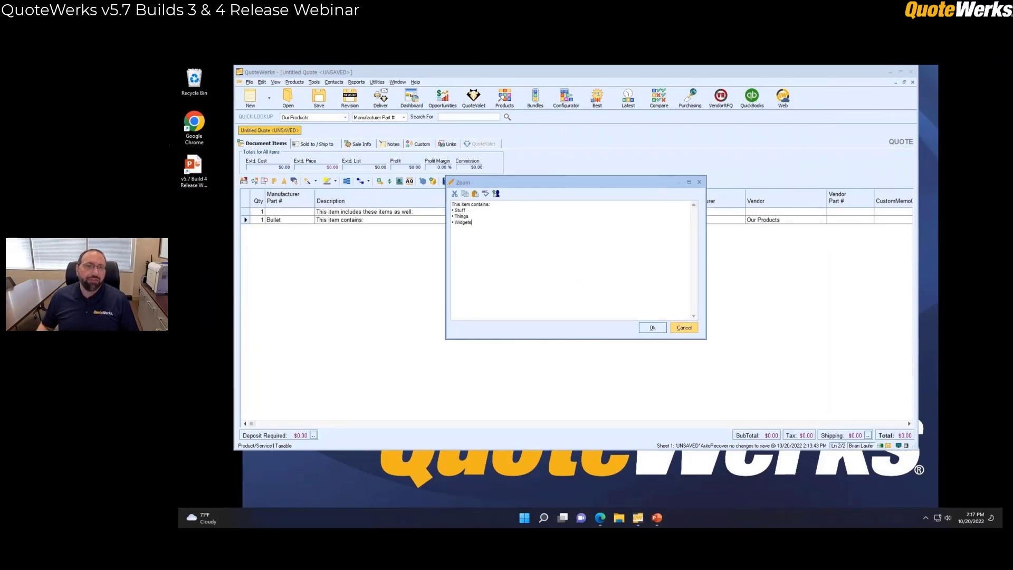
click(682, 328)
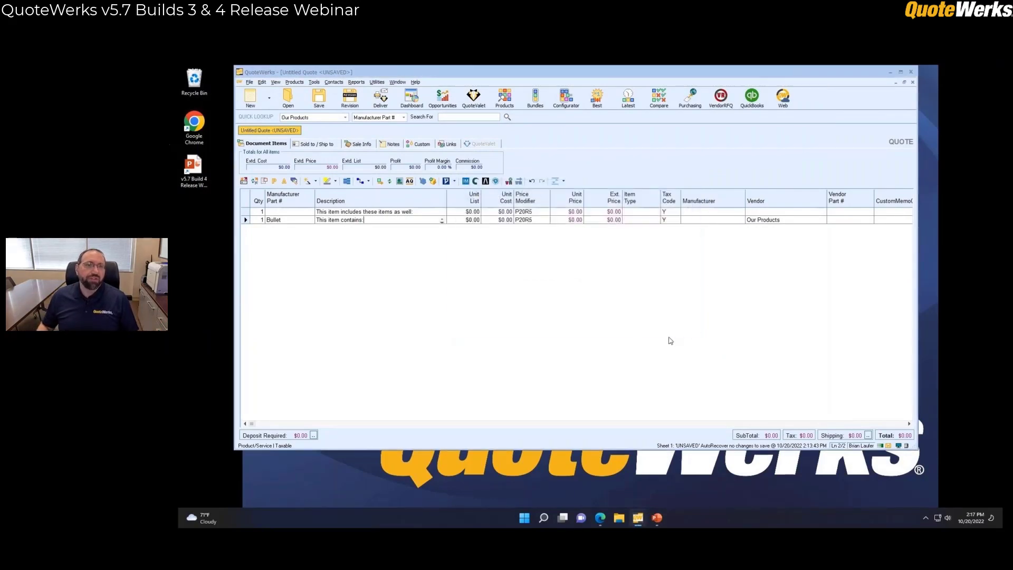
Preview the quote with the QuoteA (Galaxy w/Cover) layout, examine the bulleted descriptions on page 2 and close the delivery window
click(383, 99)
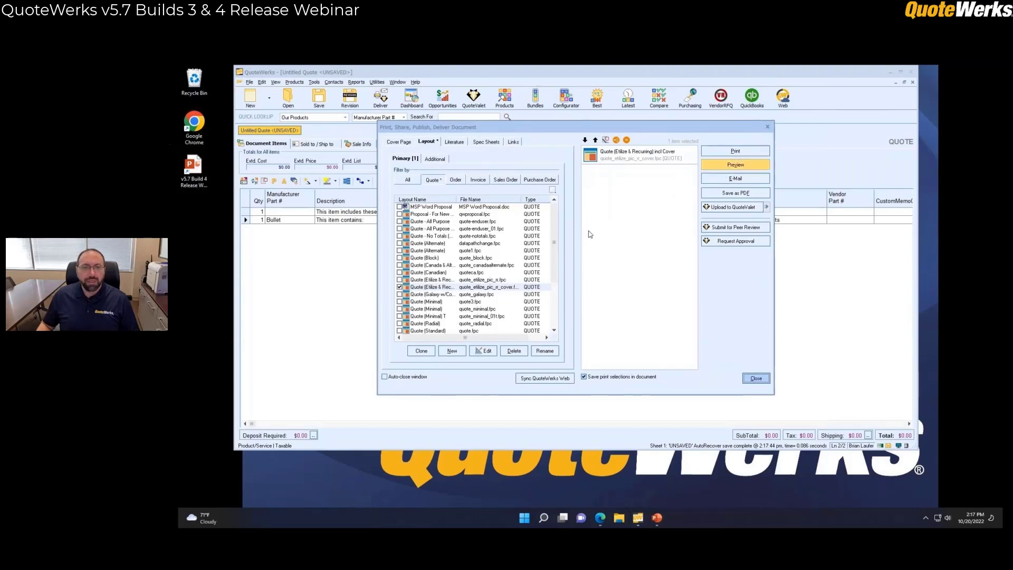
scroll(549, 294, down, 3)
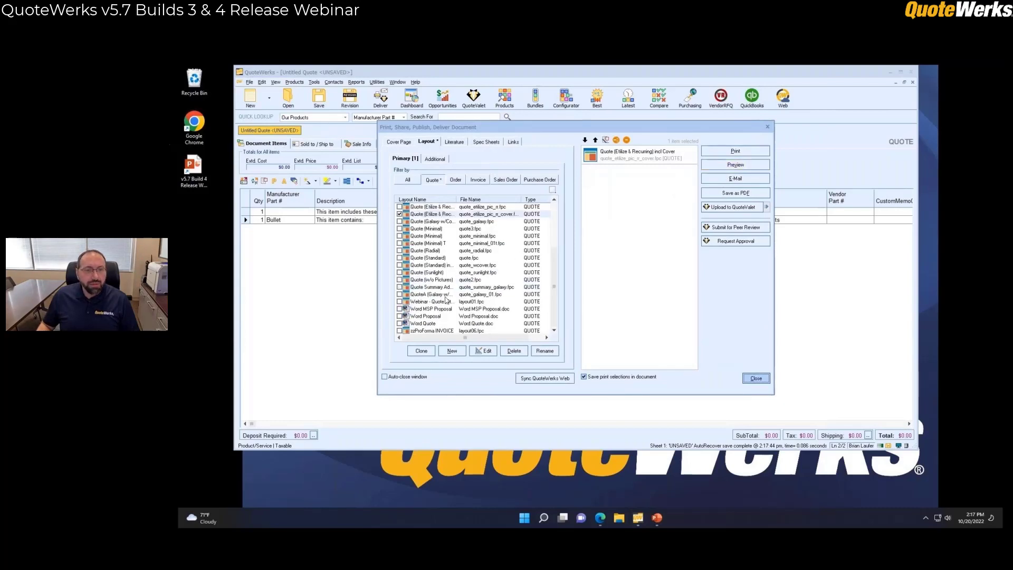
click(435, 295)
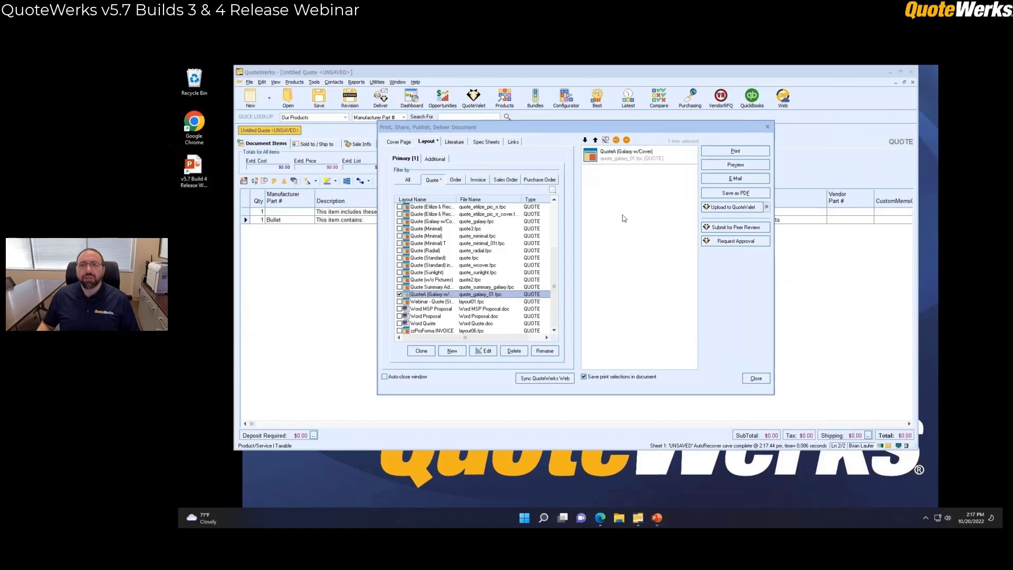
click(740, 166)
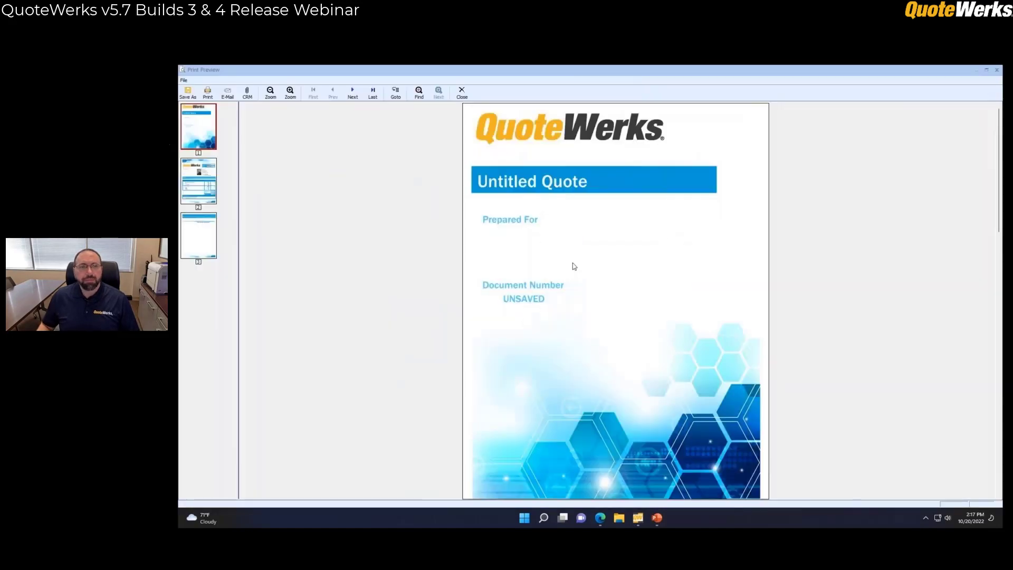
click(195, 198)
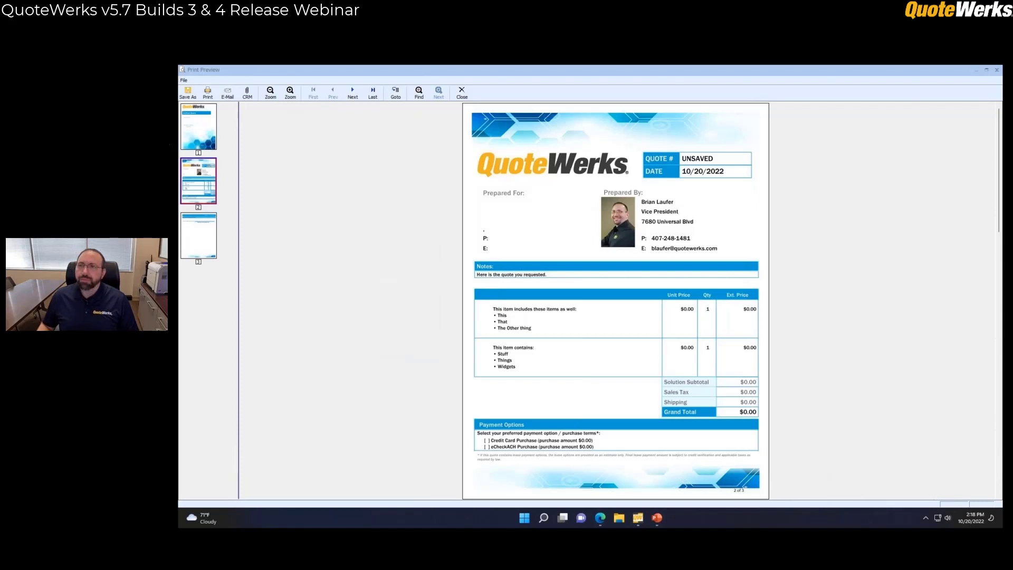
click(998, 72)
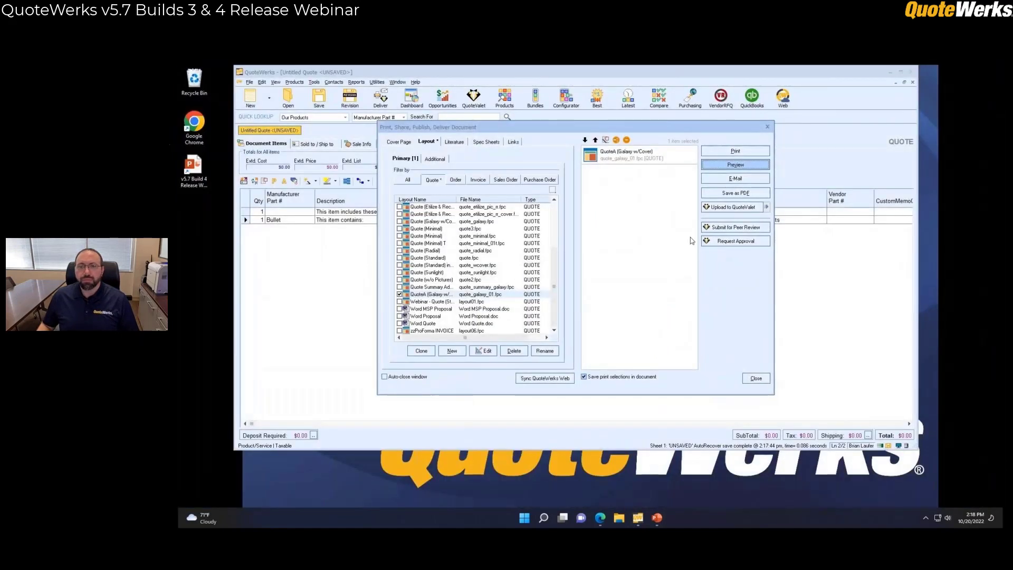
click(752, 376)
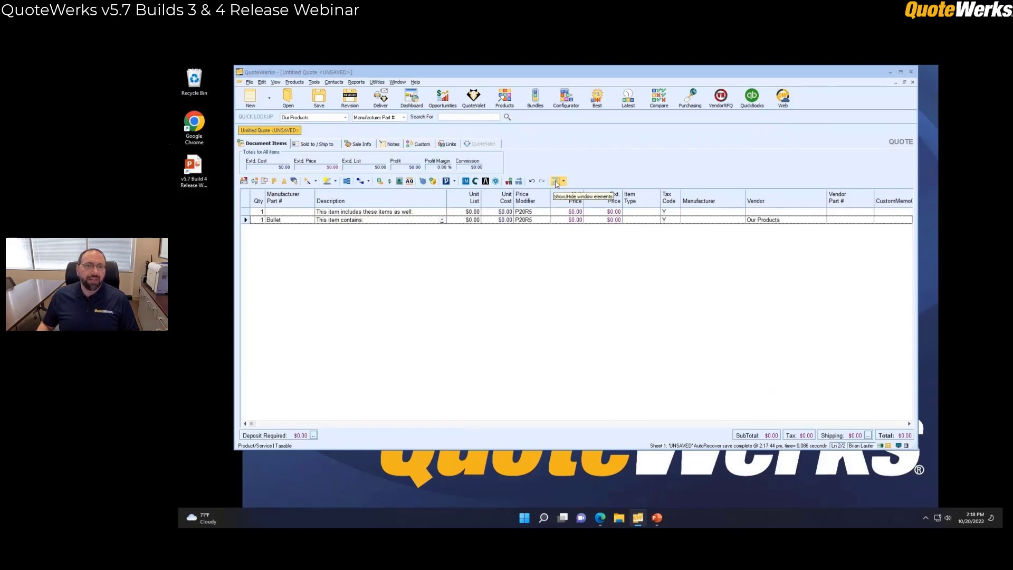
Hide the Totals for All Items section above the item grid and show it again
click(556, 181)
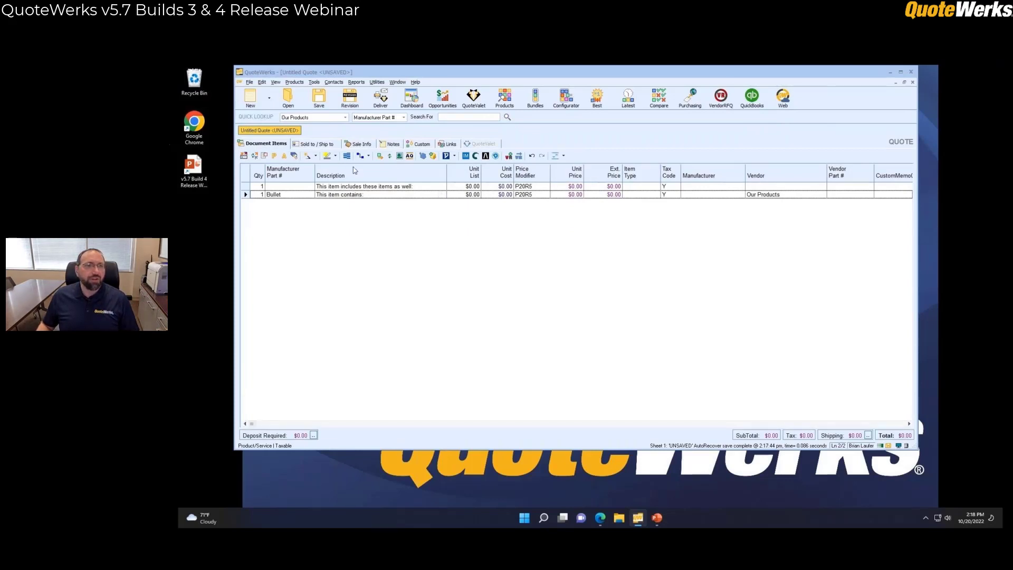
click(555, 157)
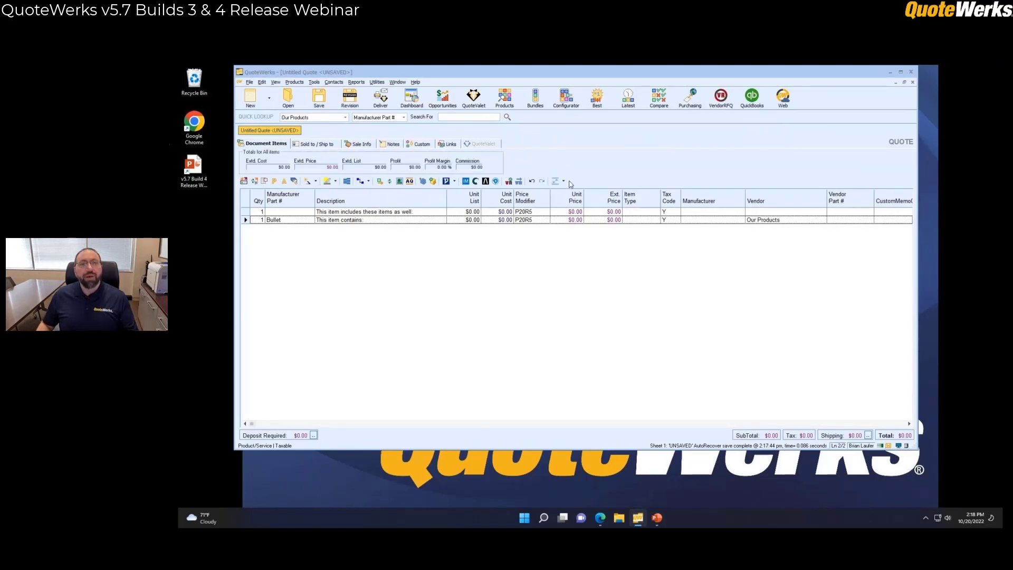
Hide the main toolbar at the top of the quote window and show it again
click(565, 182)
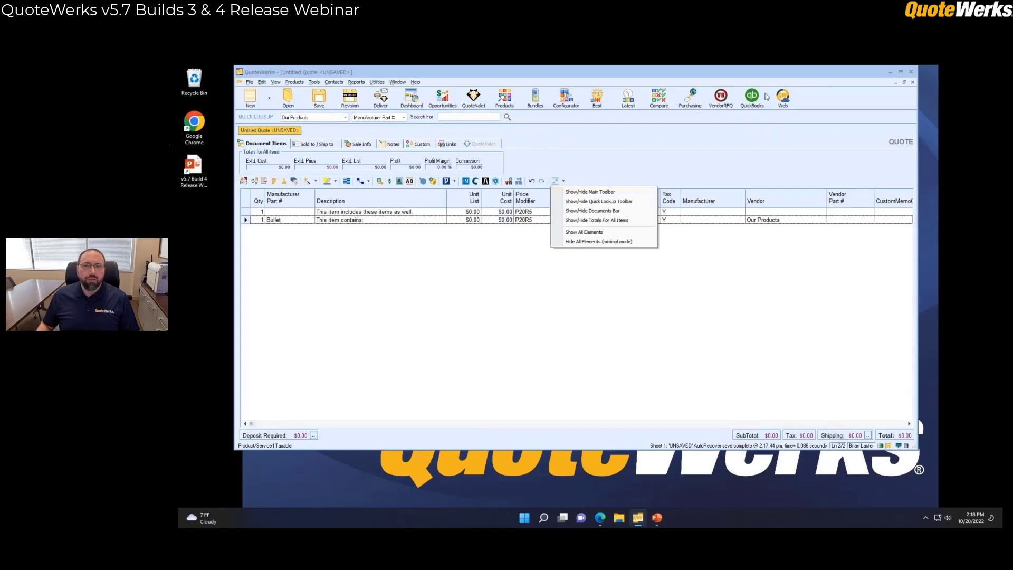
click(591, 192)
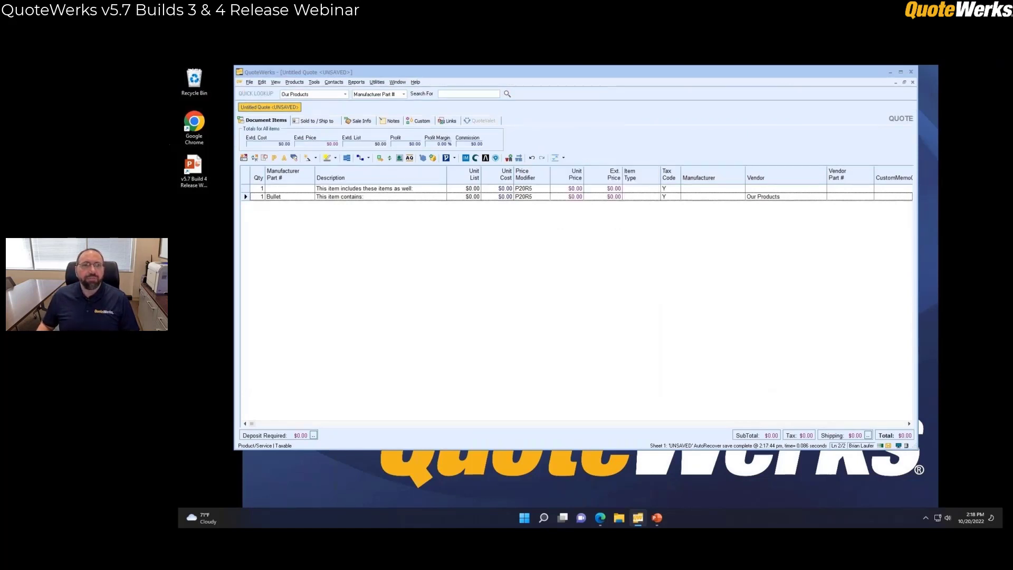
click(564, 158)
click(581, 169)
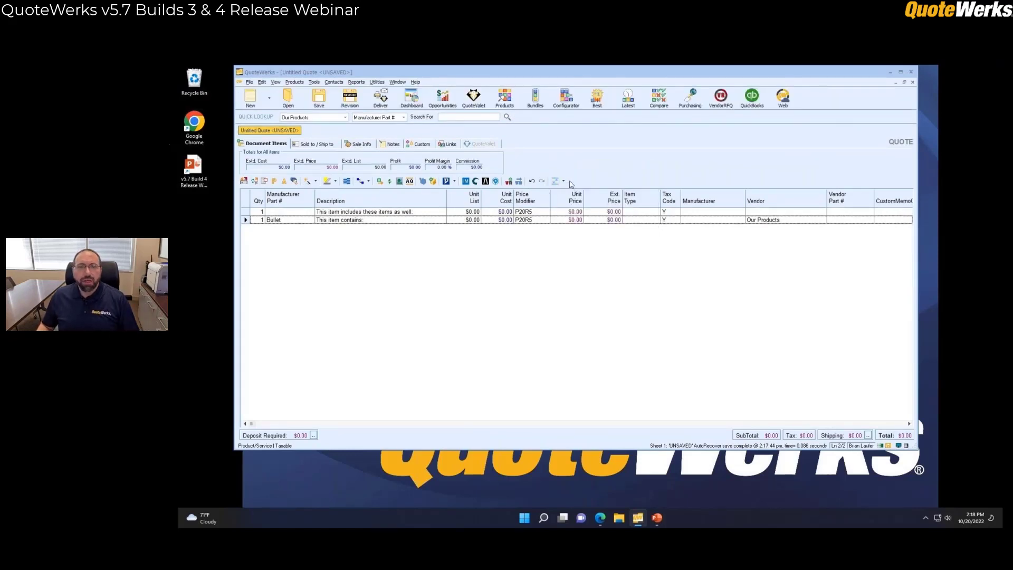
Hide the Quick Lookup toolbar above the untitled quote and show it again
click(563, 180)
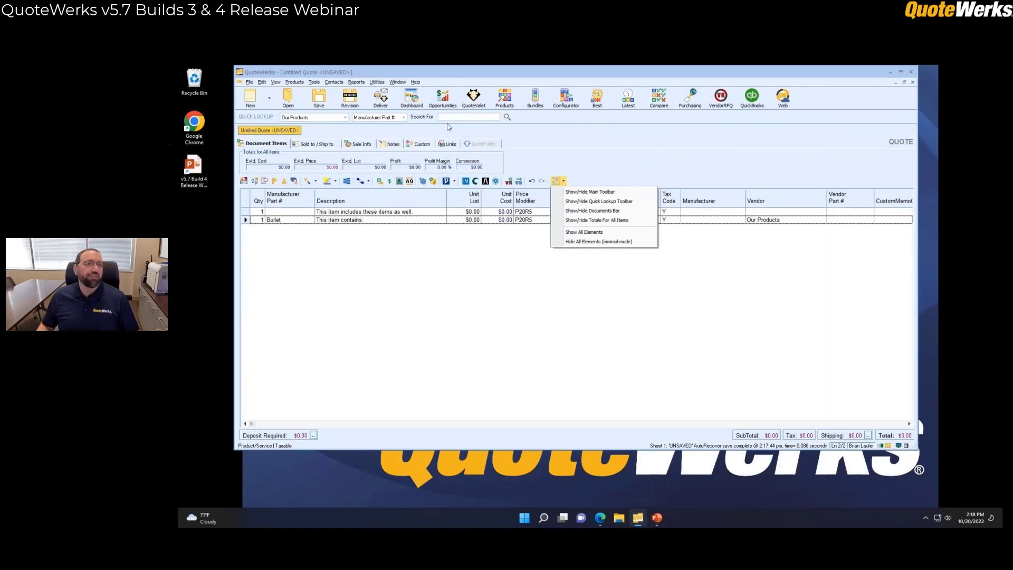
click(615, 203)
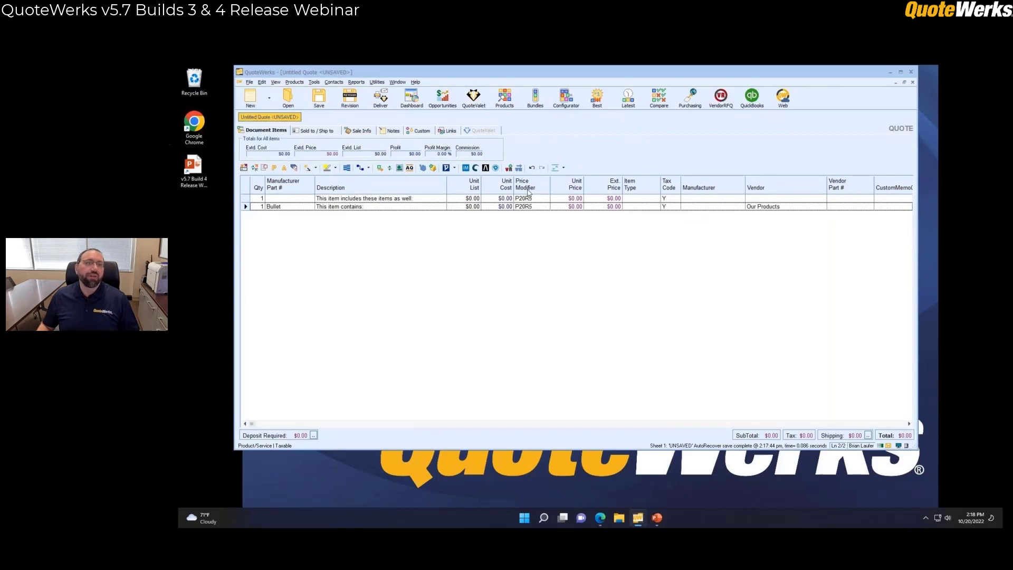
click(563, 168)
click(572, 189)
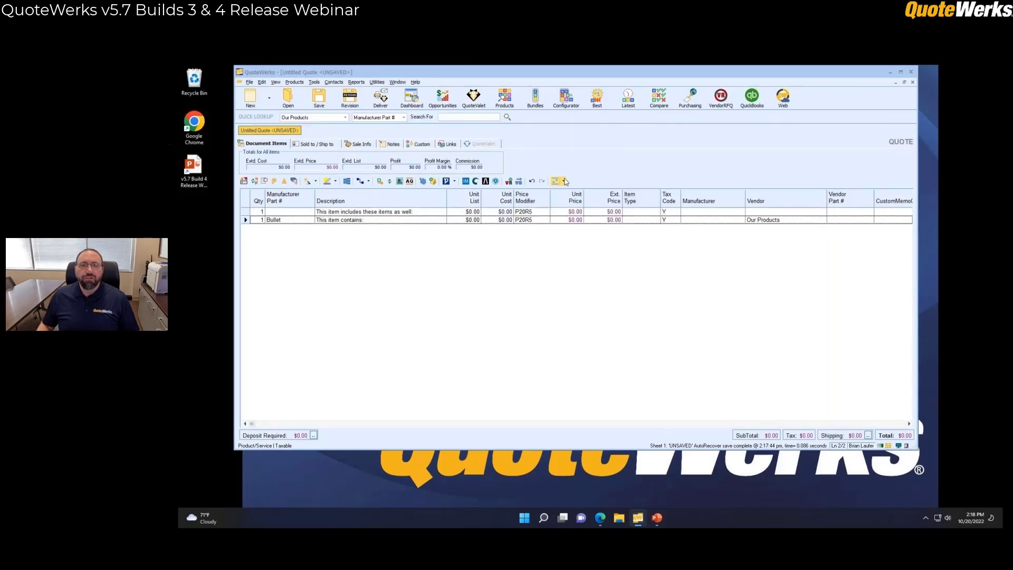
Open the recent Grill Options quote and switch between it and the untitled quote, ending on Grill Options
click(566, 181)
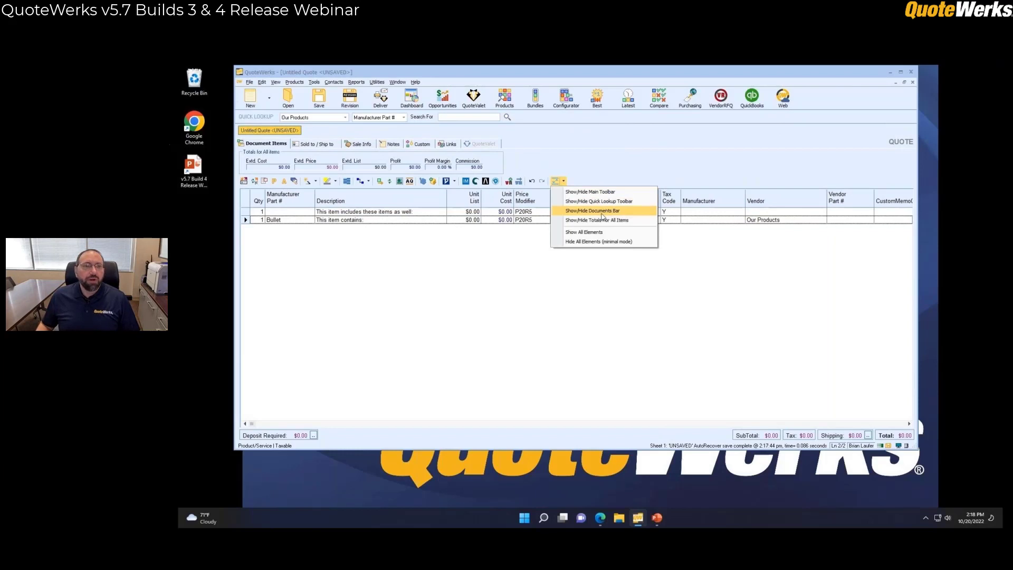
click(458, 135)
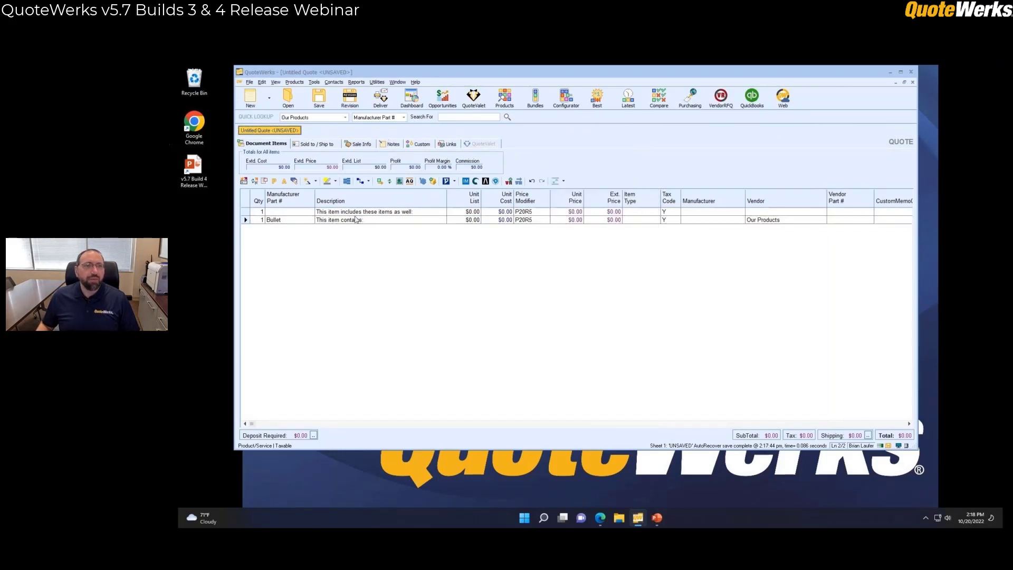
click(248, 82)
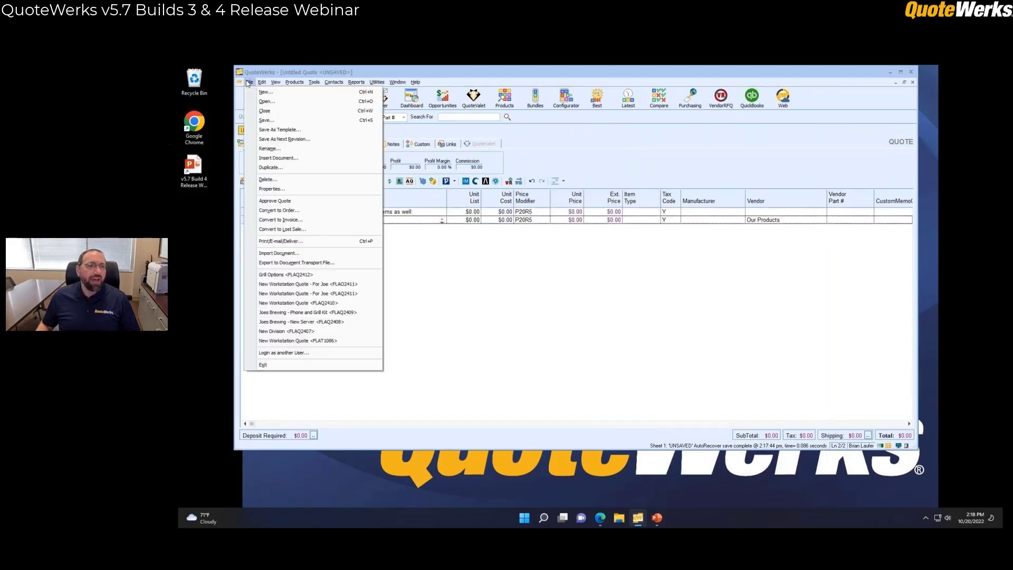
click(312, 275)
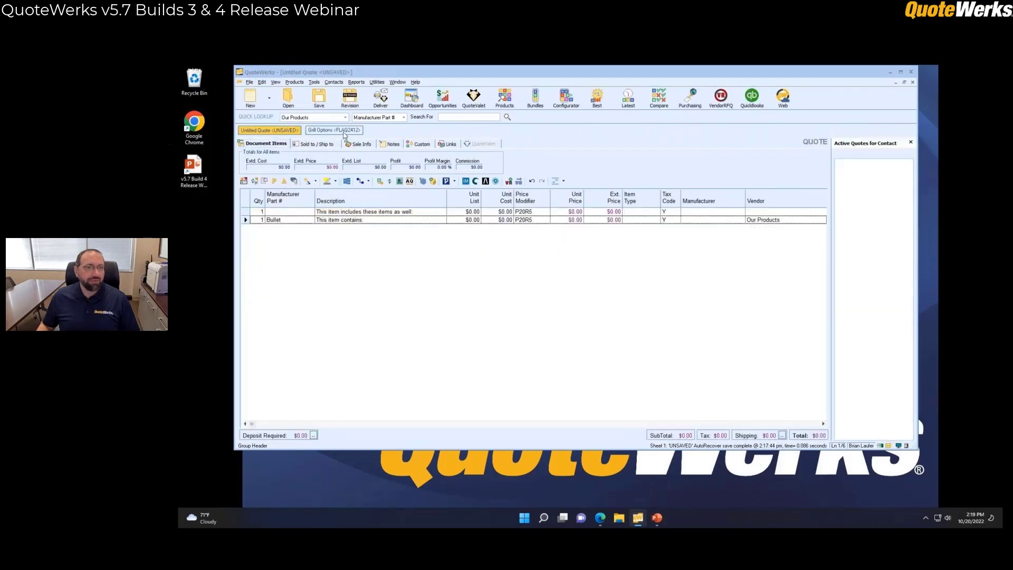
click(341, 131)
click(280, 131)
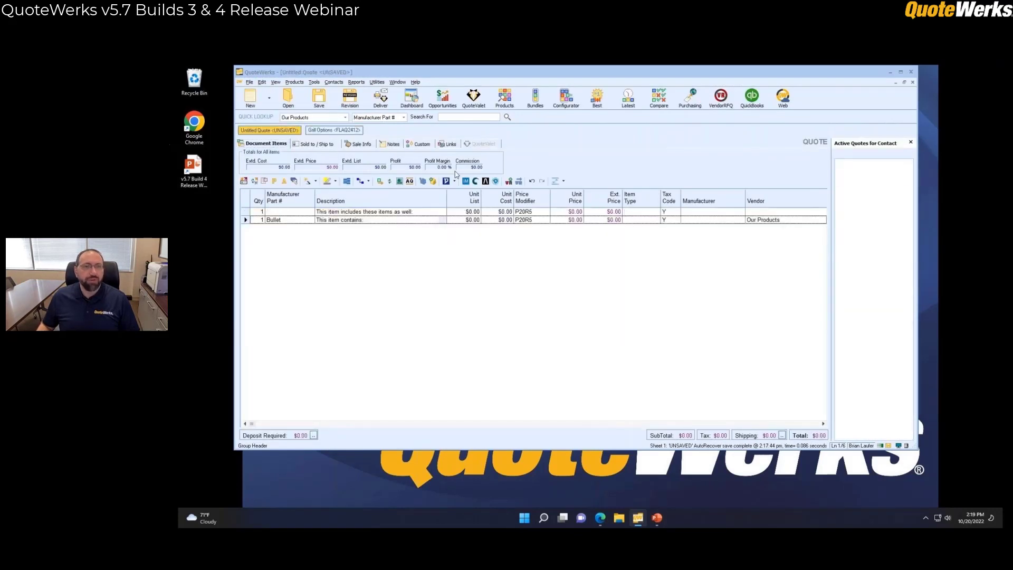
click(353, 131)
Hide the Documents Bar, then switch to the untitled quote and back to Grill Options from the list of open documents
click(564, 182)
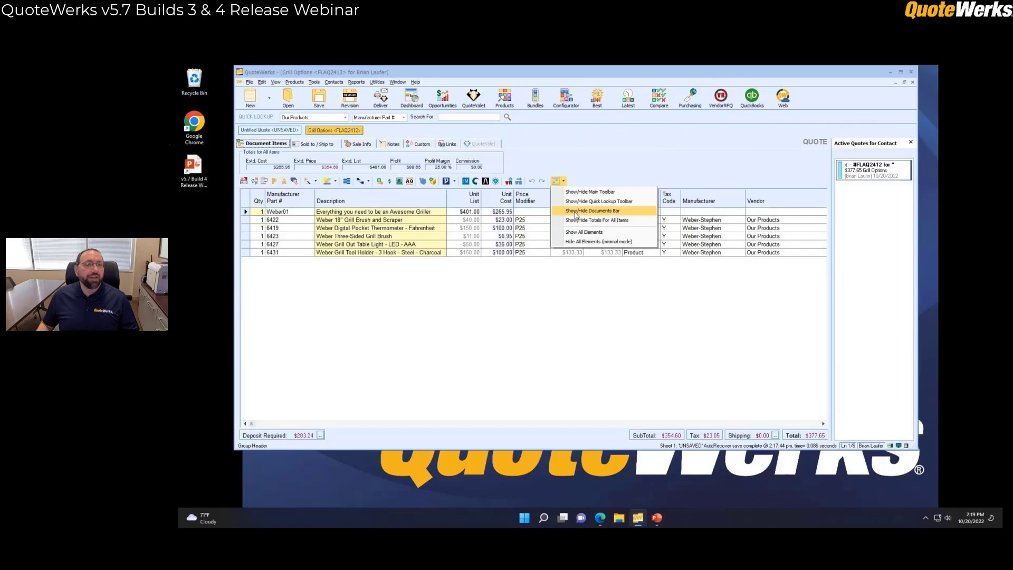
click(575, 212)
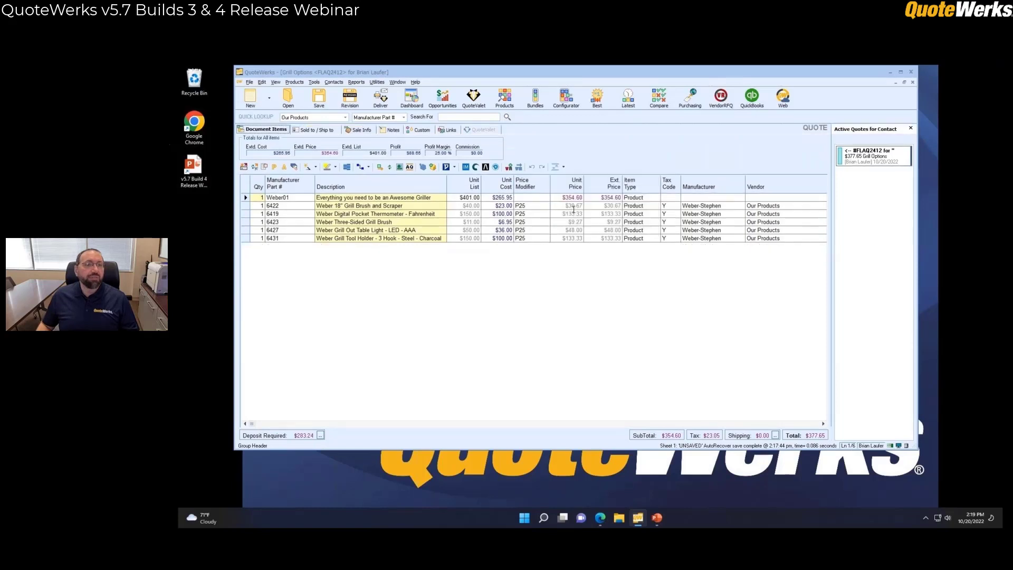
click(397, 82)
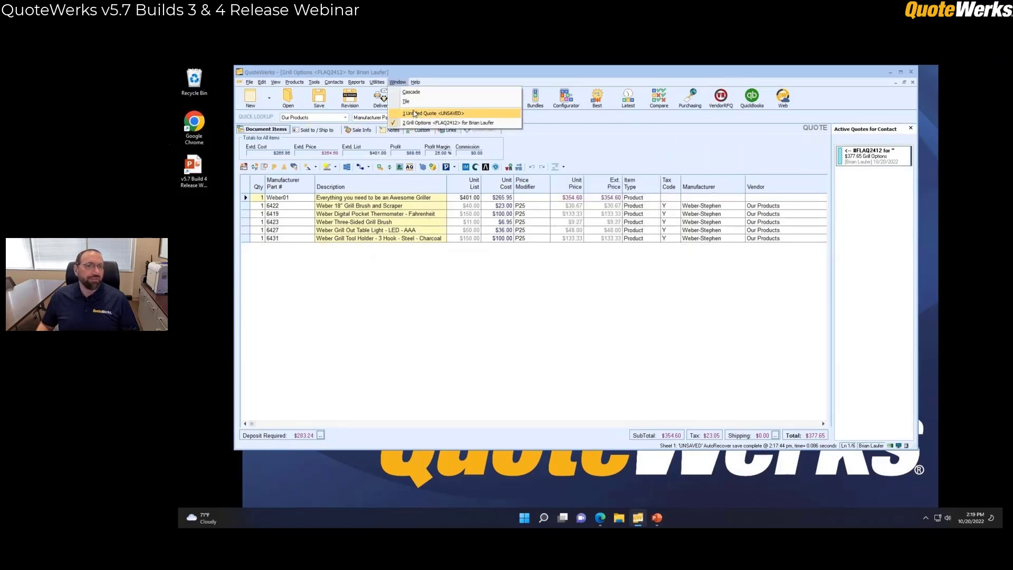
click(414, 113)
click(397, 82)
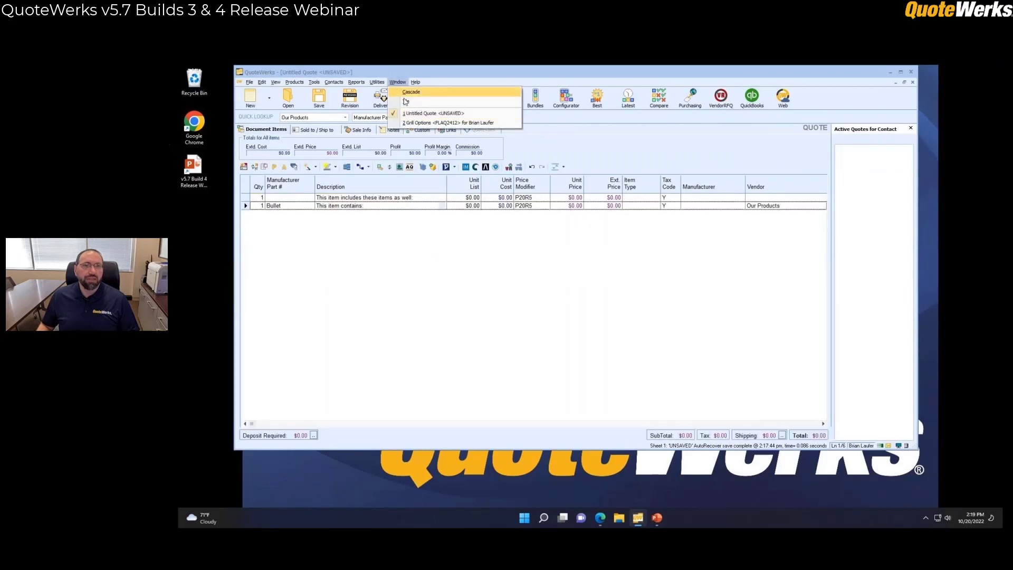
click(420, 122)
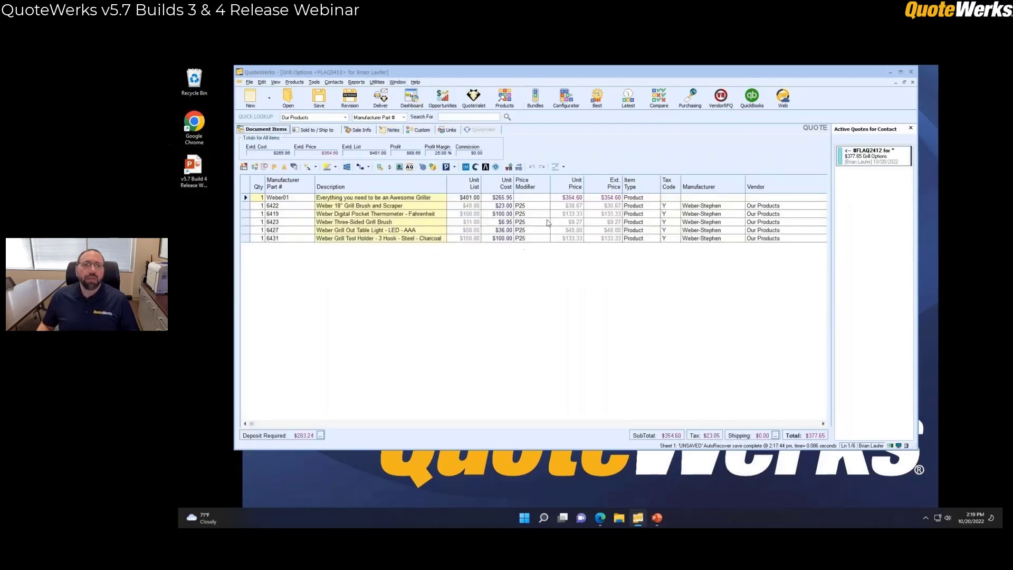
Hide all window elements in minimal mode and show all elements again on the Grill Options quote
click(565, 167)
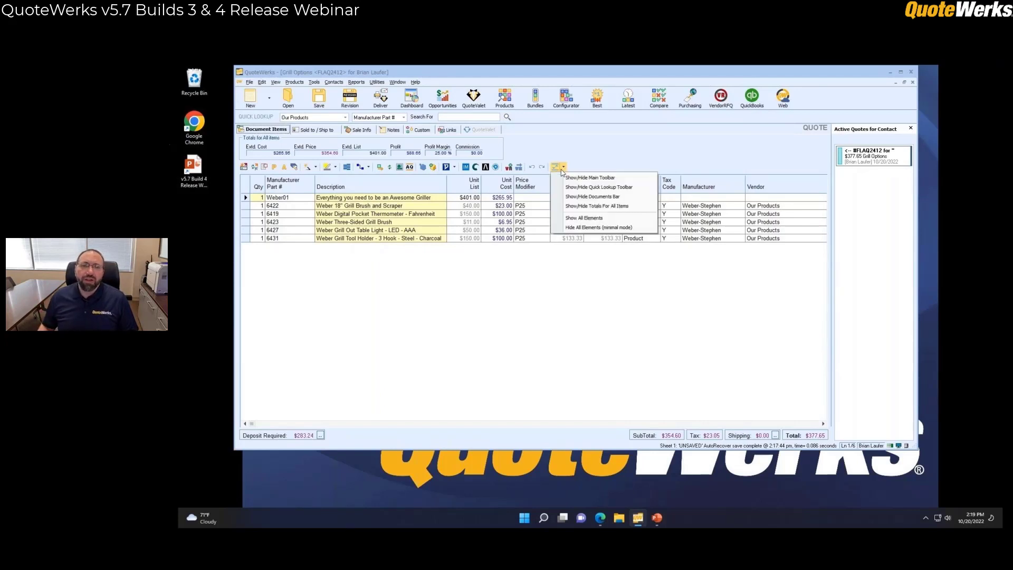
click(616, 228)
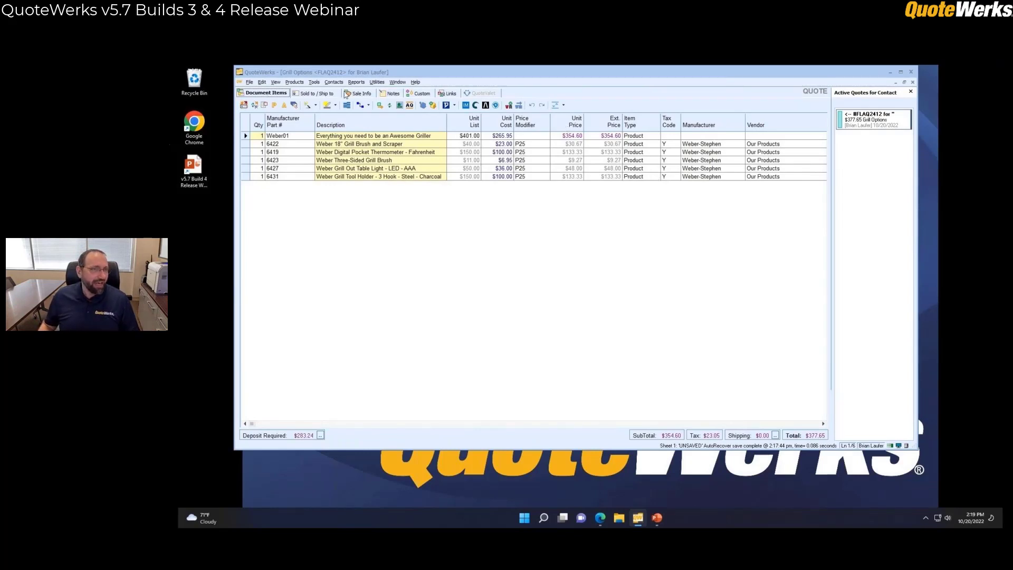
click(565, 106)
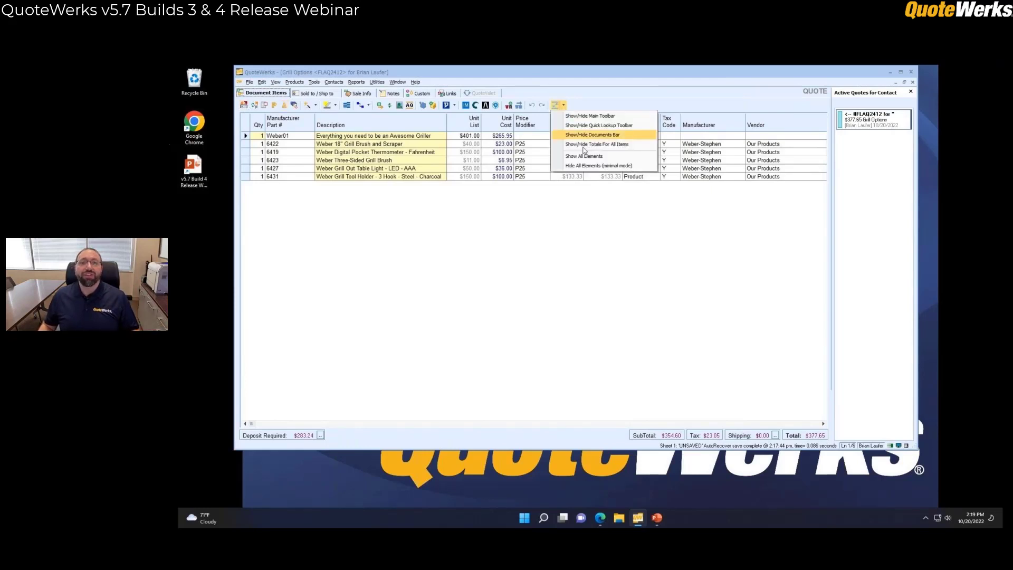
click(586, 157)
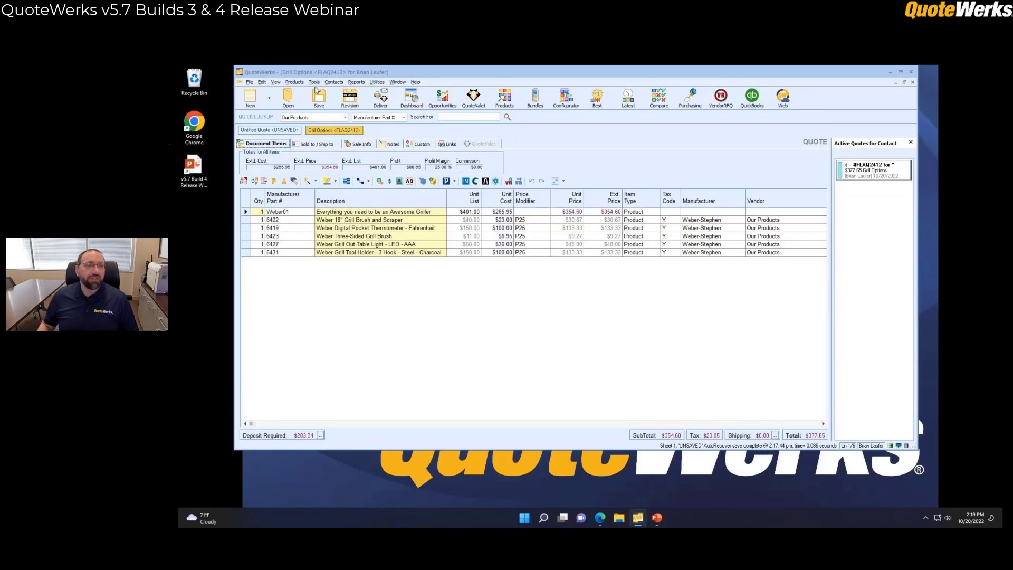
Examine the general miscellaneous user preferences for hiding toolbars, the Documents Bar and the totals frame, and close them without changes
click(315, 83)
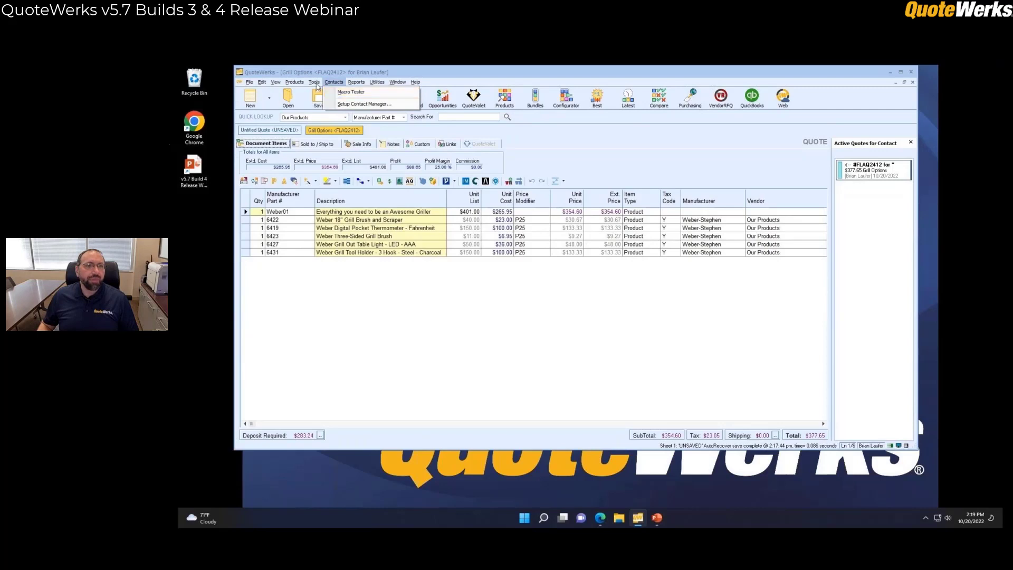
click(337, 313)
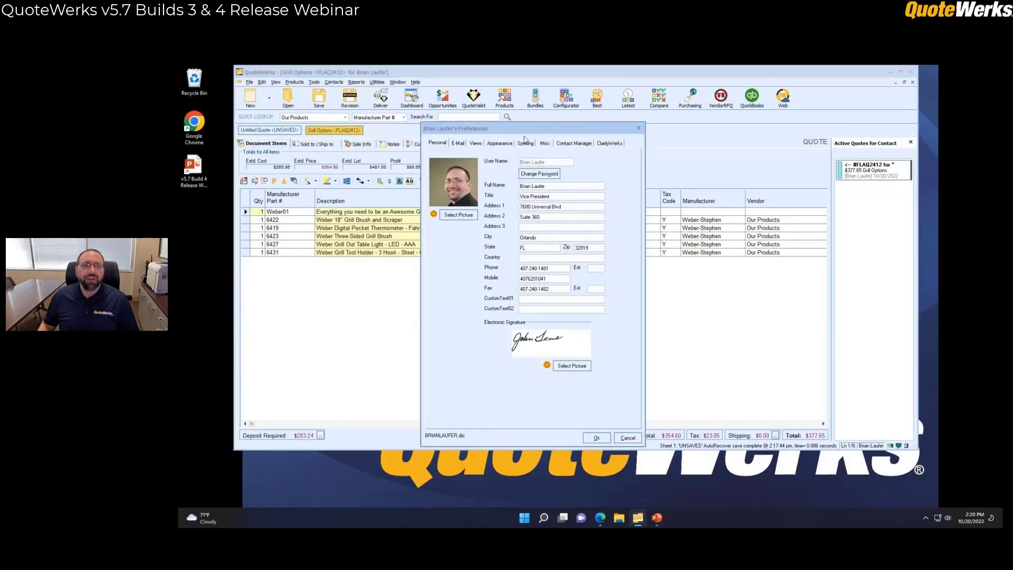
click(544, 143)
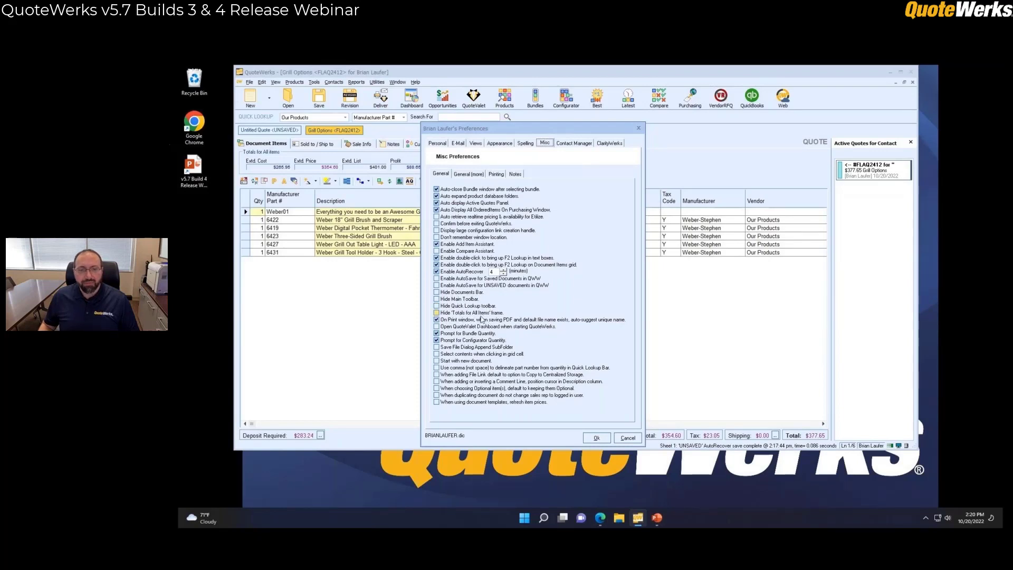
click(628, 437)
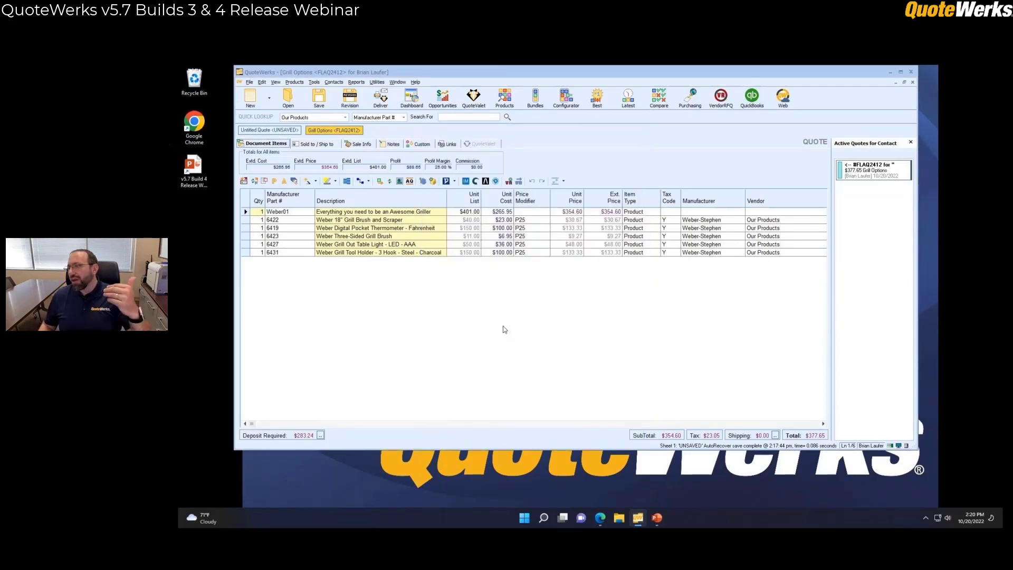
click(564, 181)
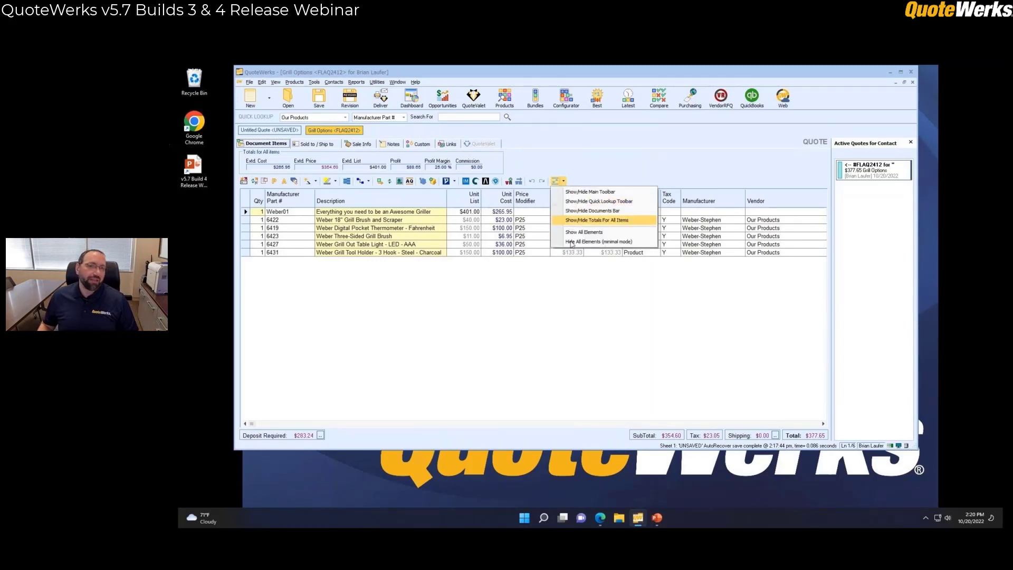
click(585, 220)
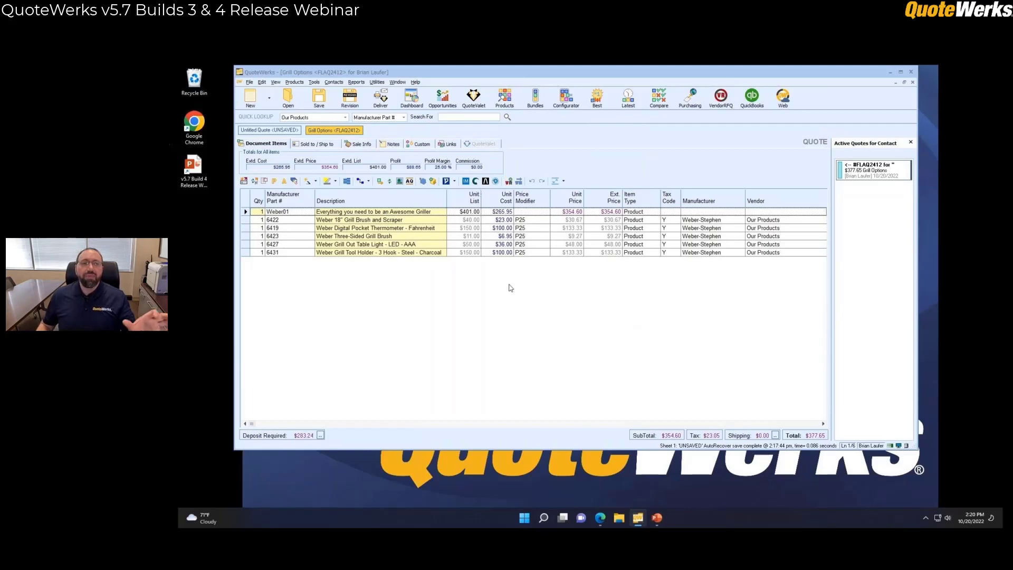
Open the Arrow Electronics Quote Importer, review its quote number field and request period choices, and close it without importing
click(486, 182)
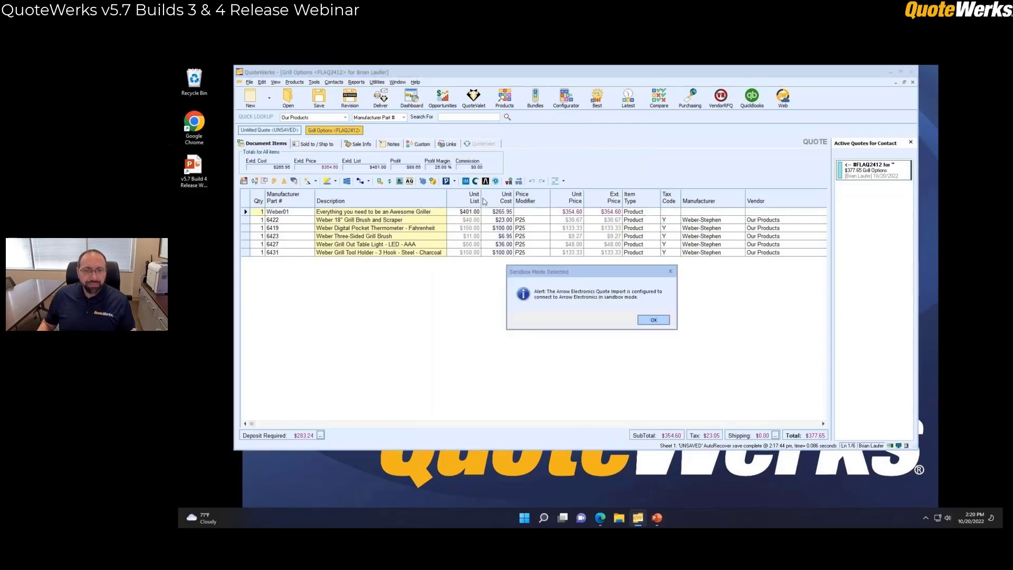
click(642, 319)
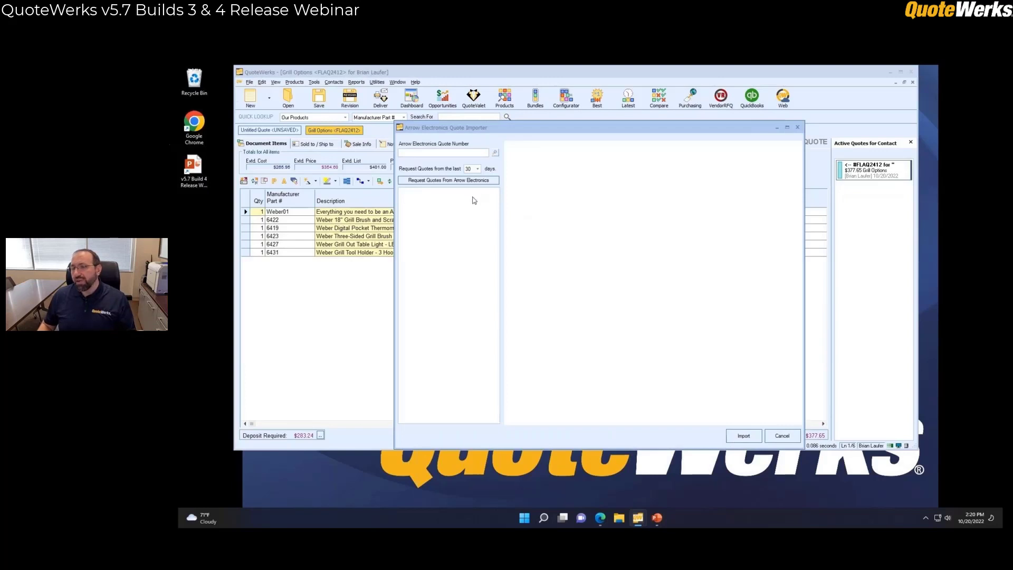
click(477, 169)
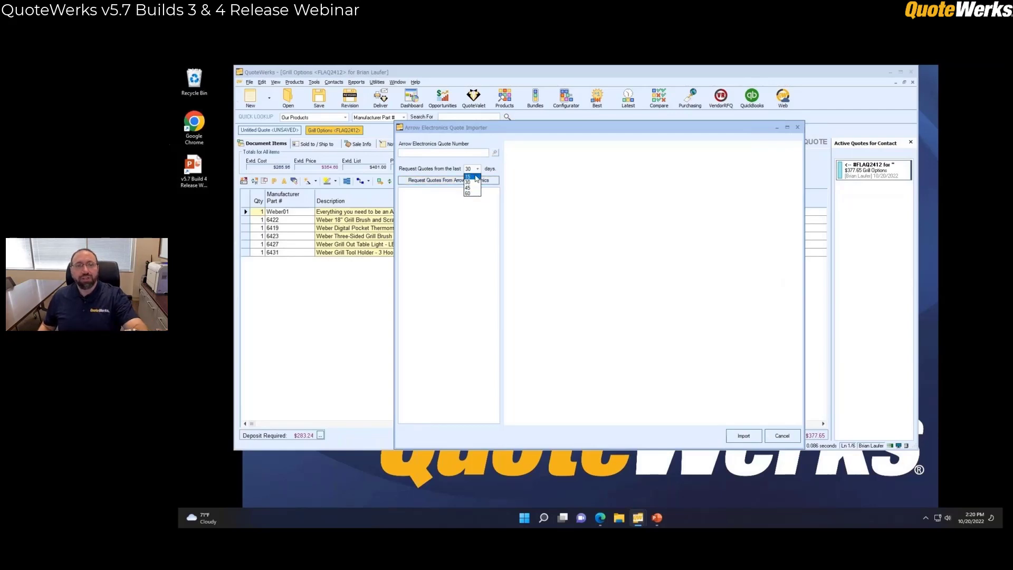
click(463, 222)
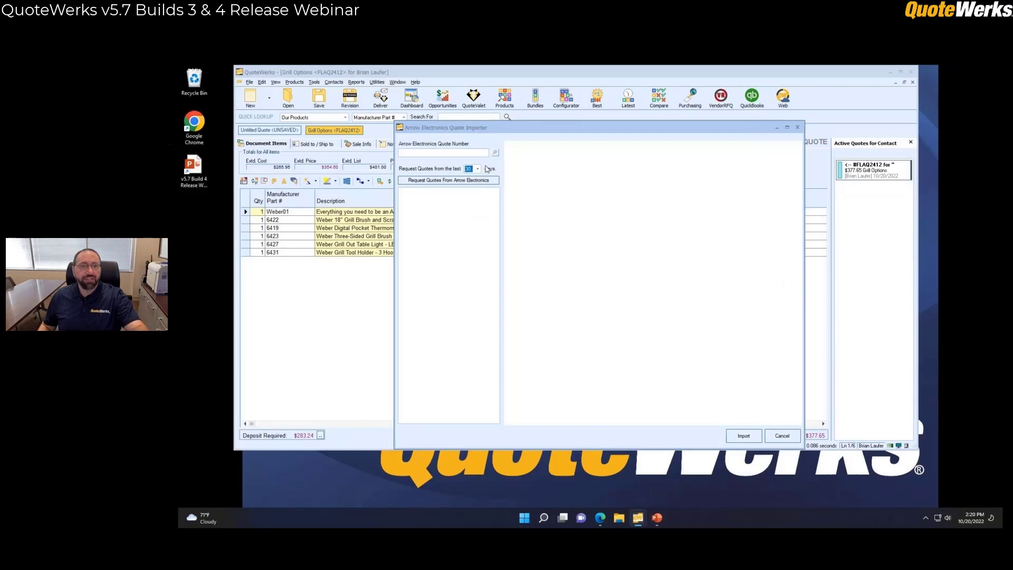
click(466, 153)
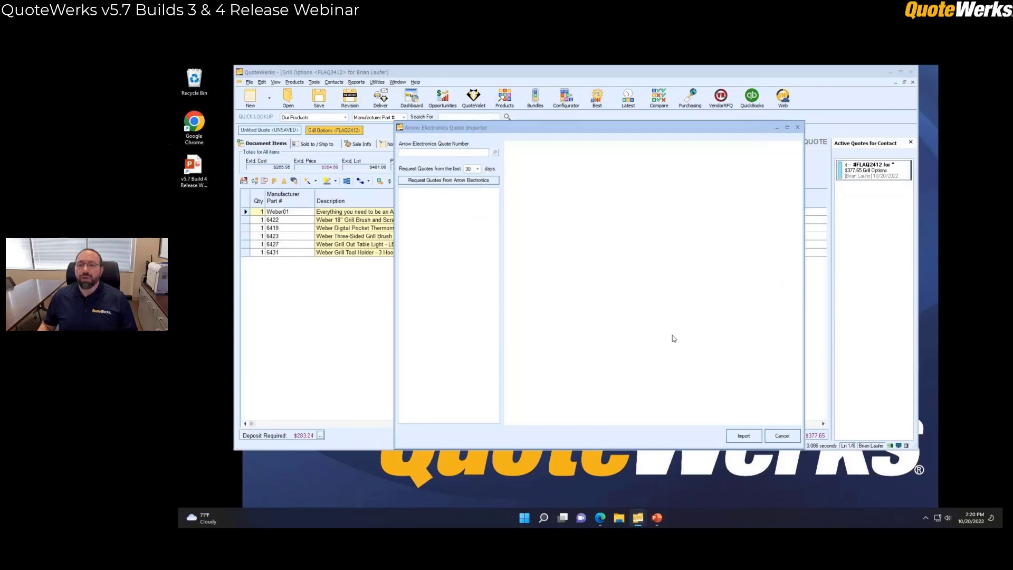
click(783, 435)
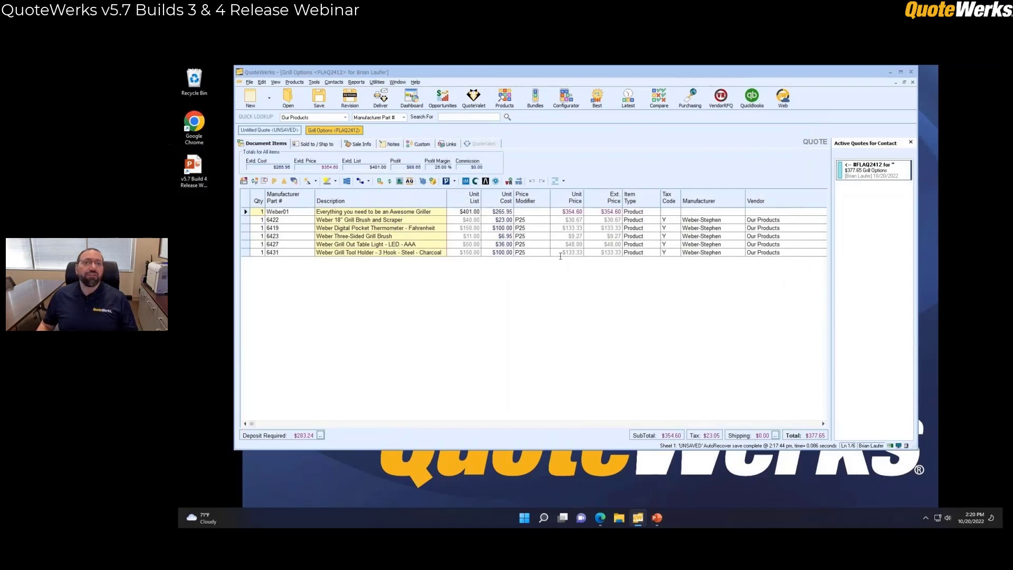
Open the real-time setup options and examine the Arrow Electronics vendor settings, including the custom field choices for Quote Number Field
click(314, 82)
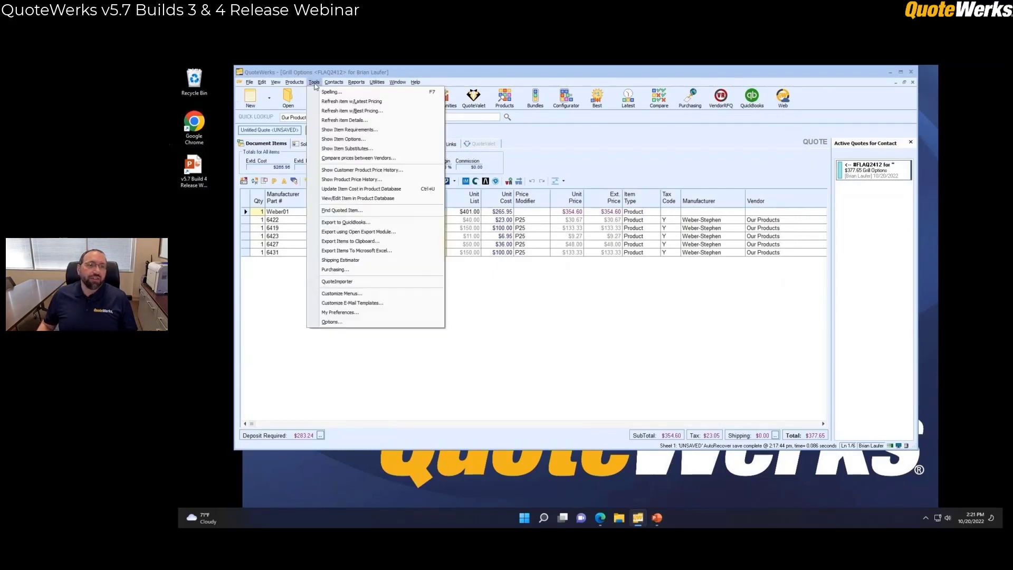
click(331, 322)
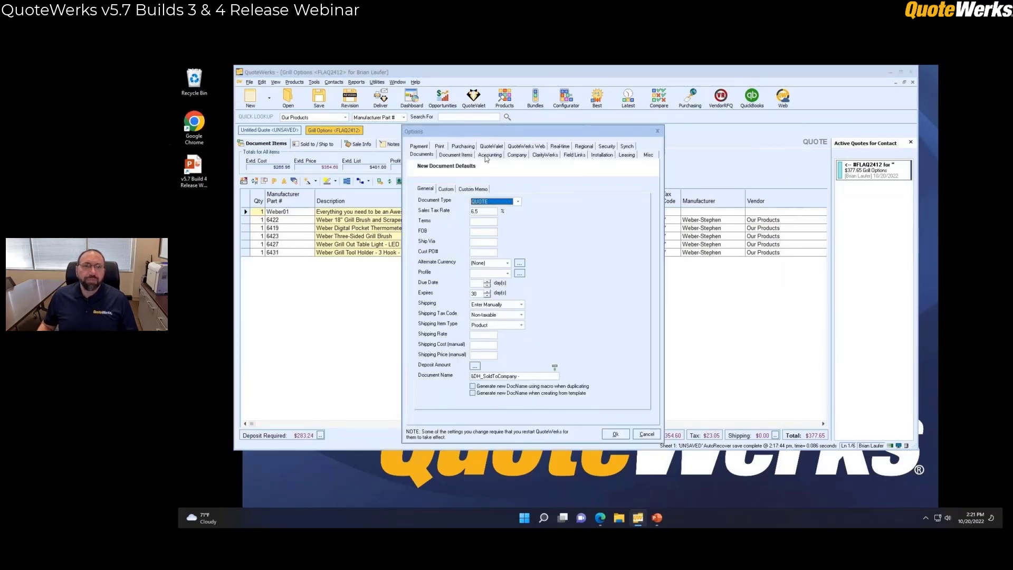
click(563, 147)
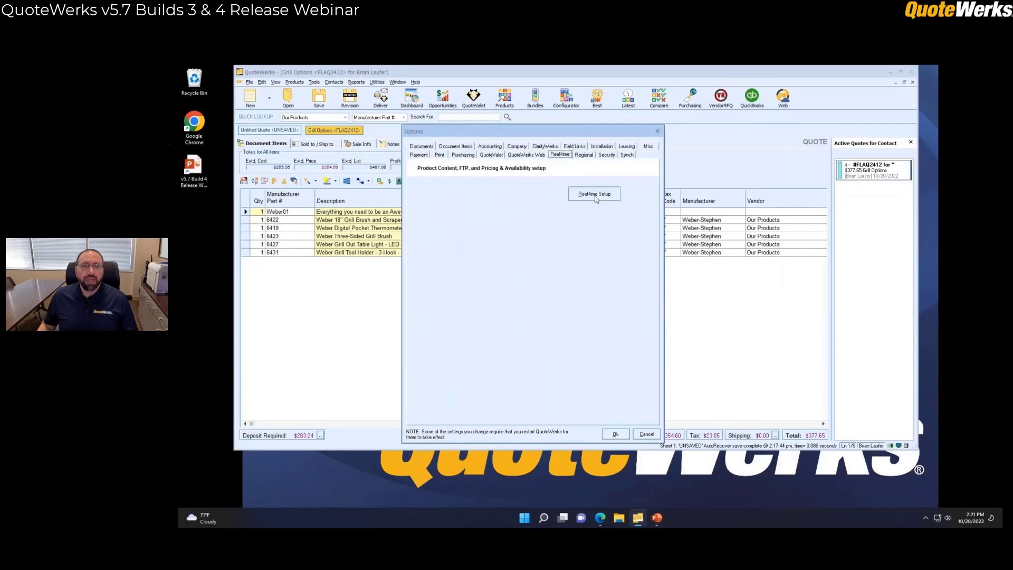
click(596, 199)
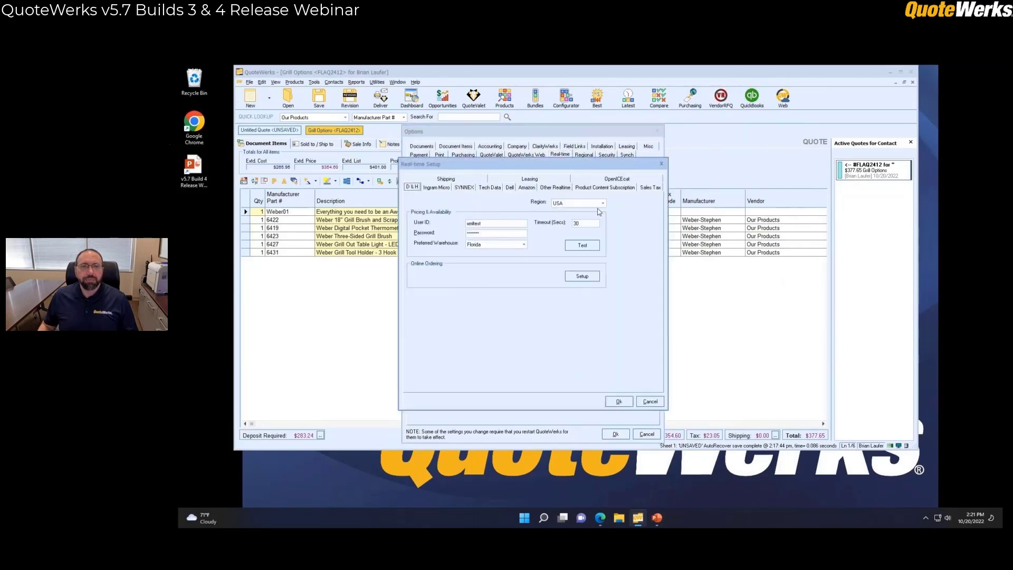
click(550, 189)
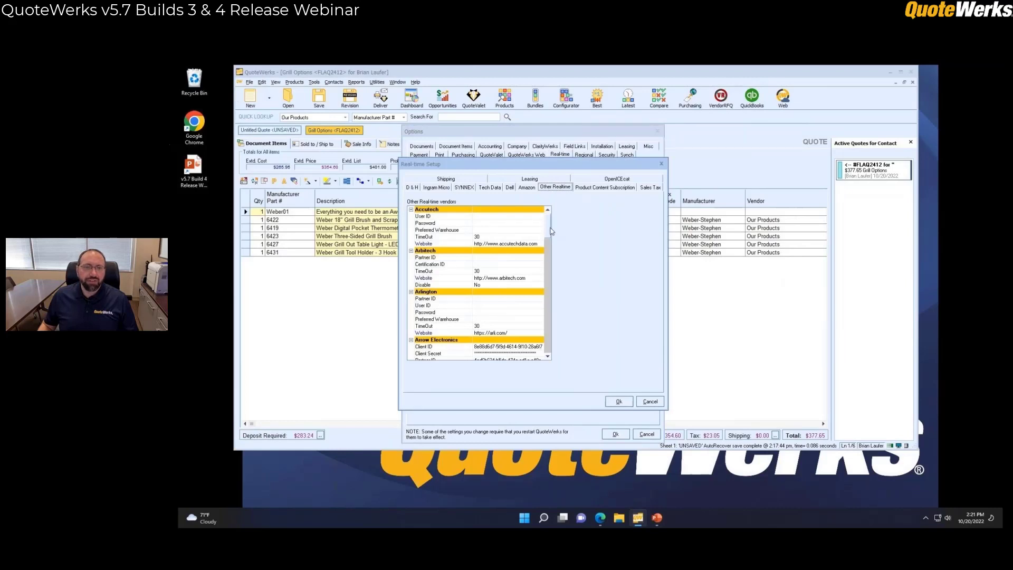
scroll(551, 231, down, 5)
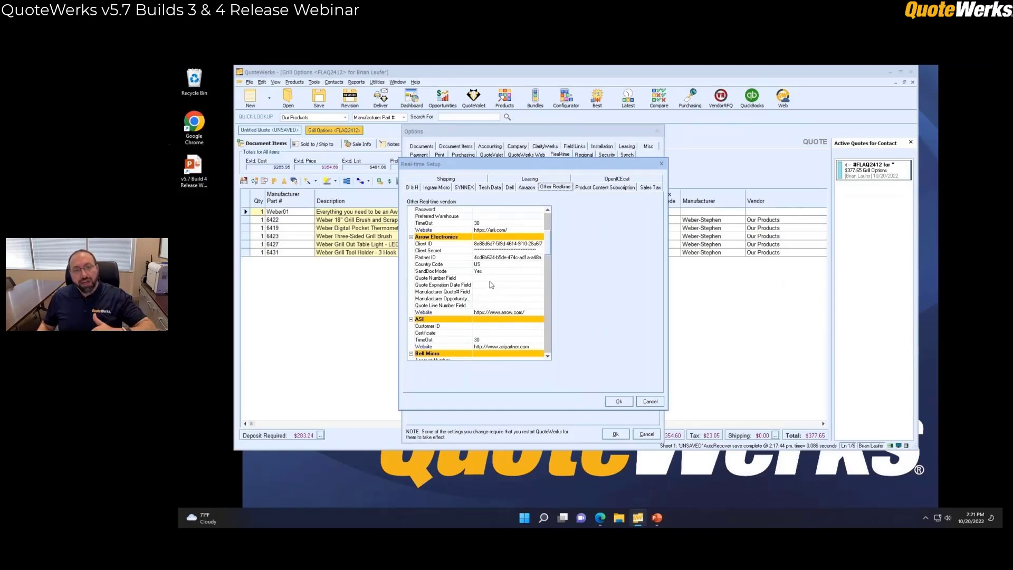
click(534, 280)
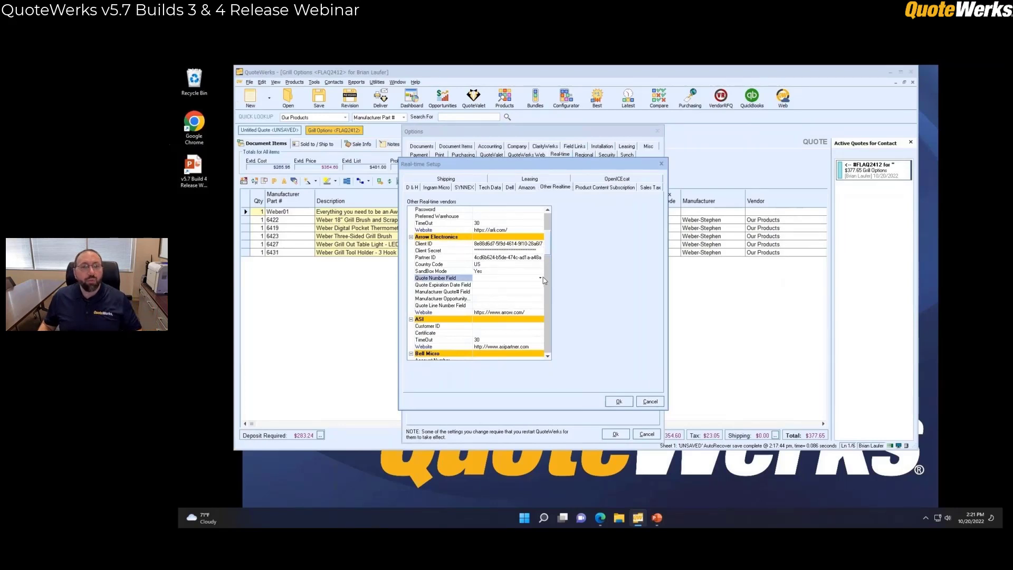
click(541, 278)
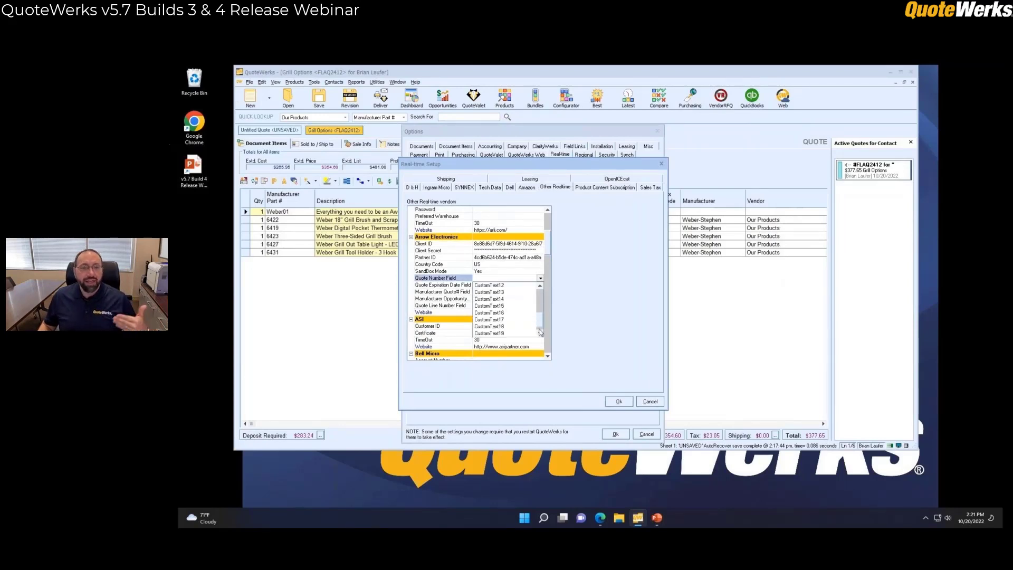
click(541, 280)
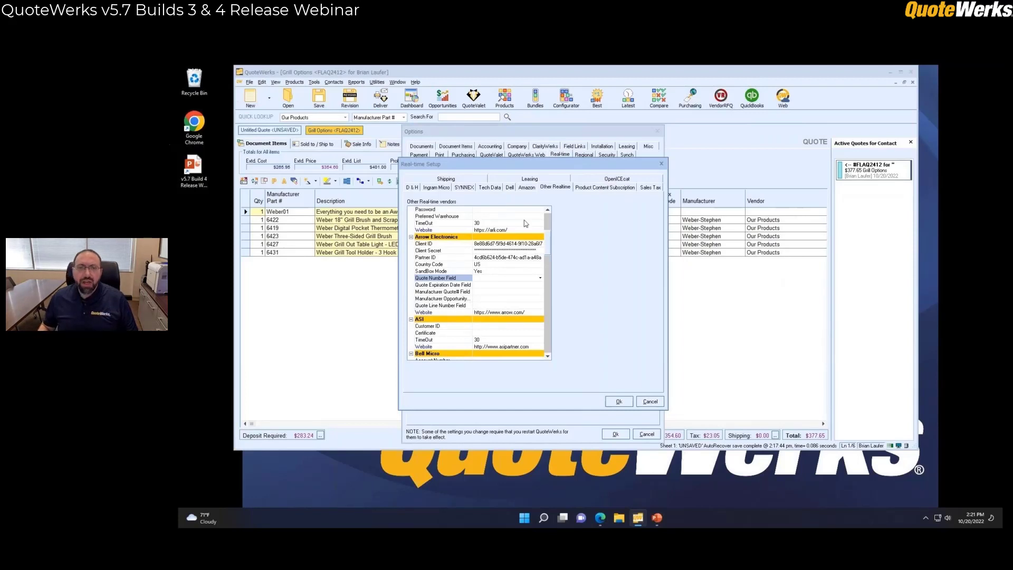
Open the Obtain Credentials link in the ScanSource vendor settings, view the portal's Partner Sign In form, and close the portal page
drag(548, 242, 549, 273)
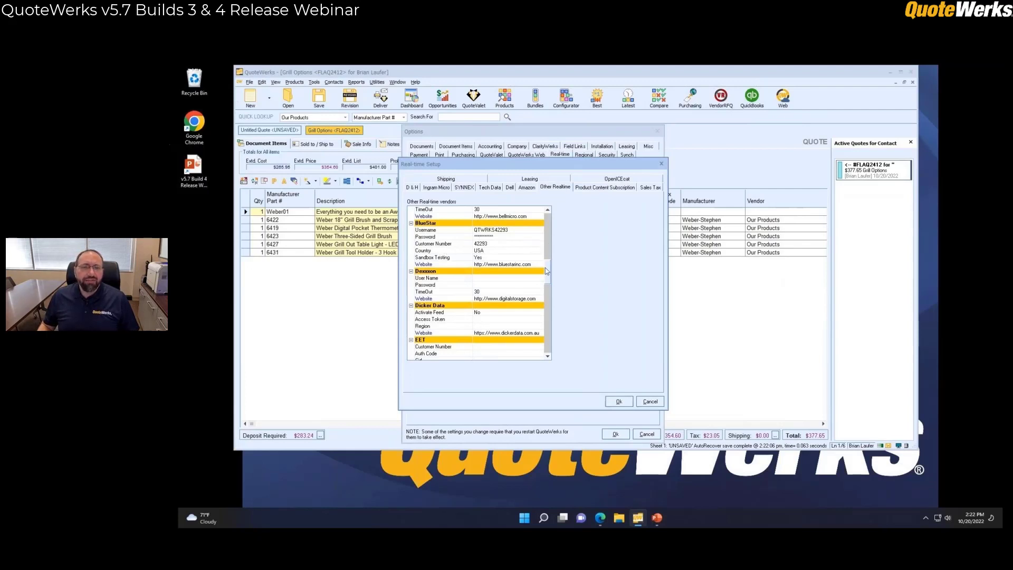
drag(547, 270, 546, 312)
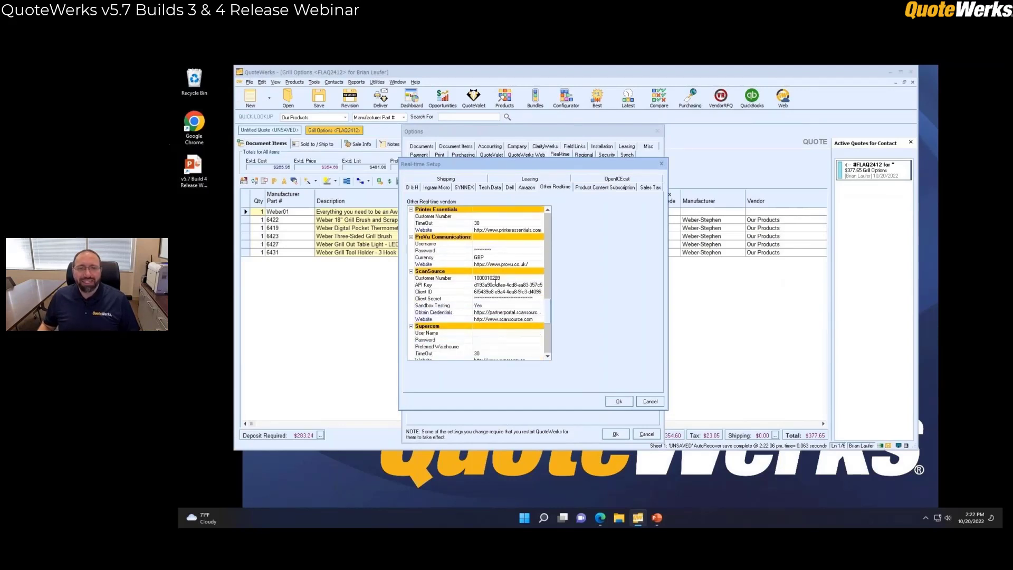
click(485, 315)
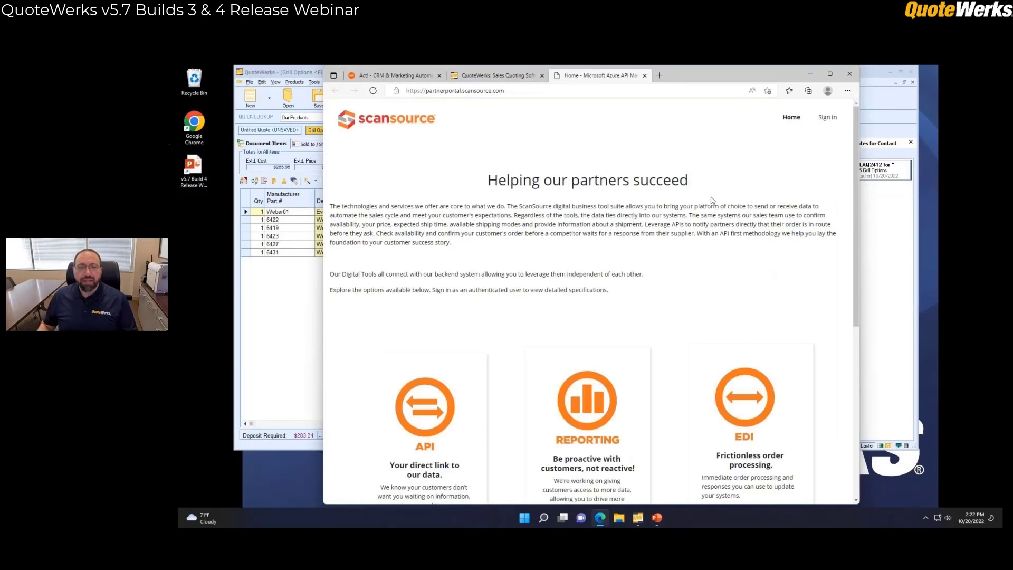
click(828, 117)
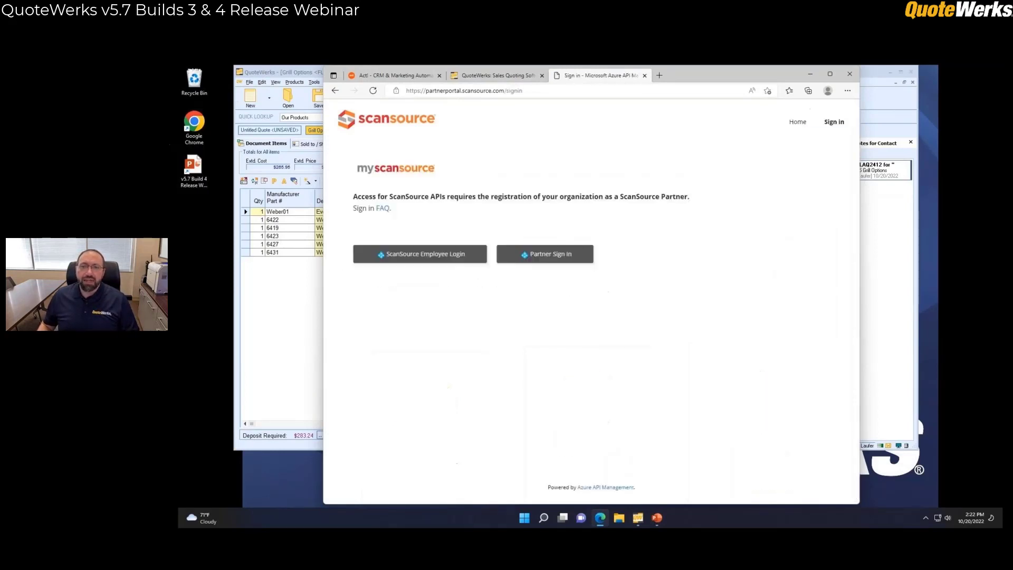
click(585, 254)
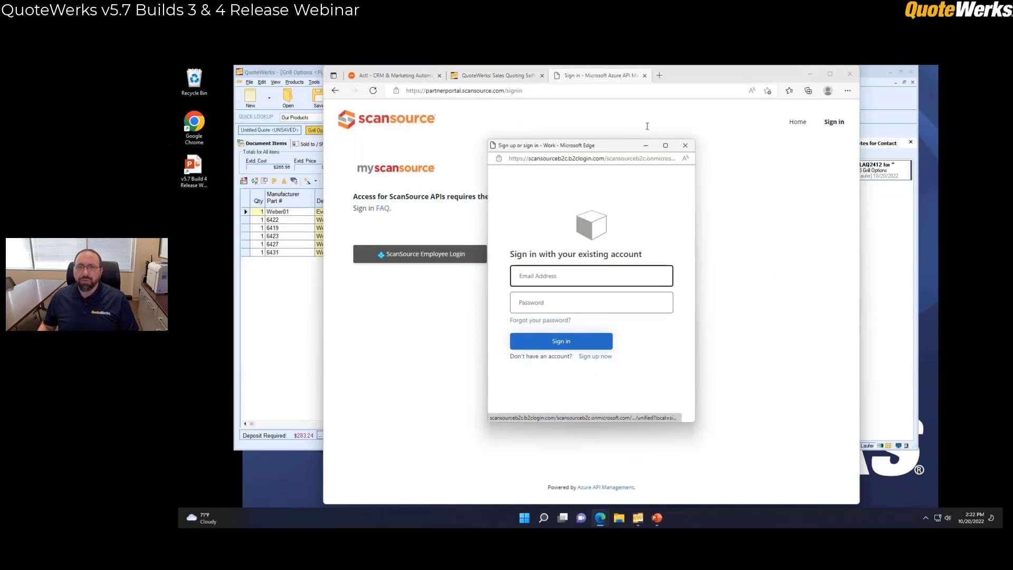
click(685, 145)
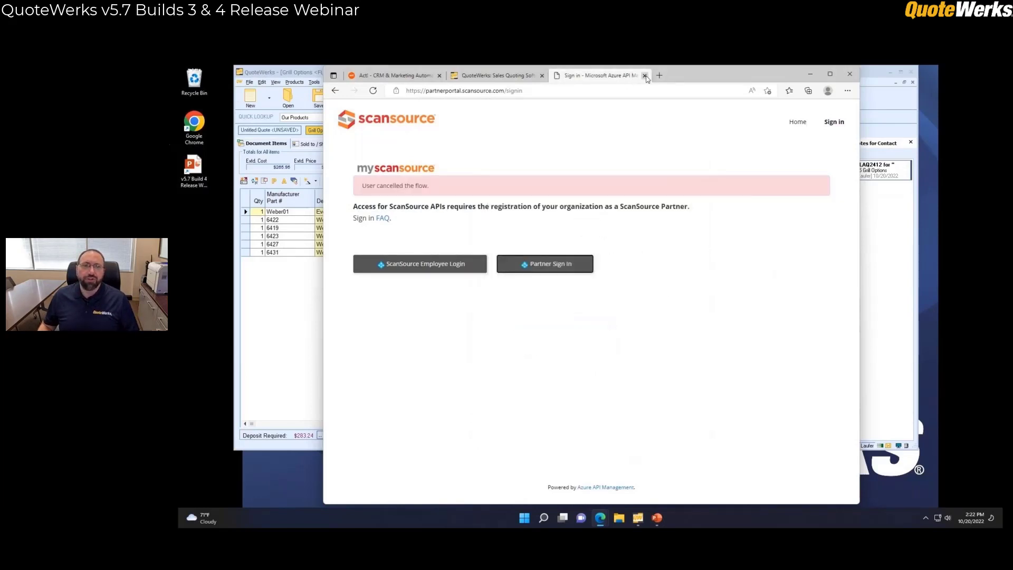
click(645, 76)
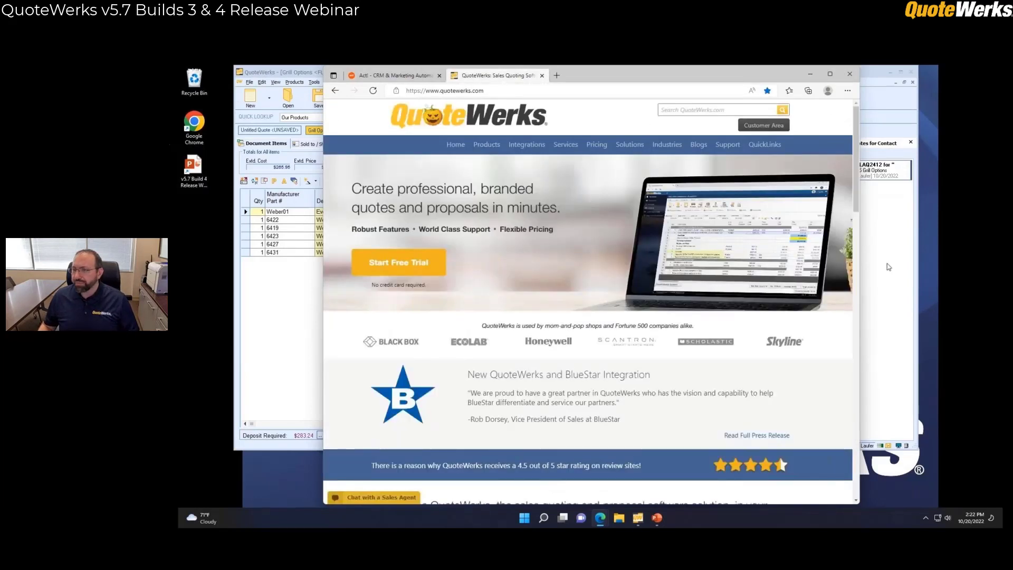
Switch back to QuoteWerks and close the real-time setup and the options without saving changes
click(888, 267)
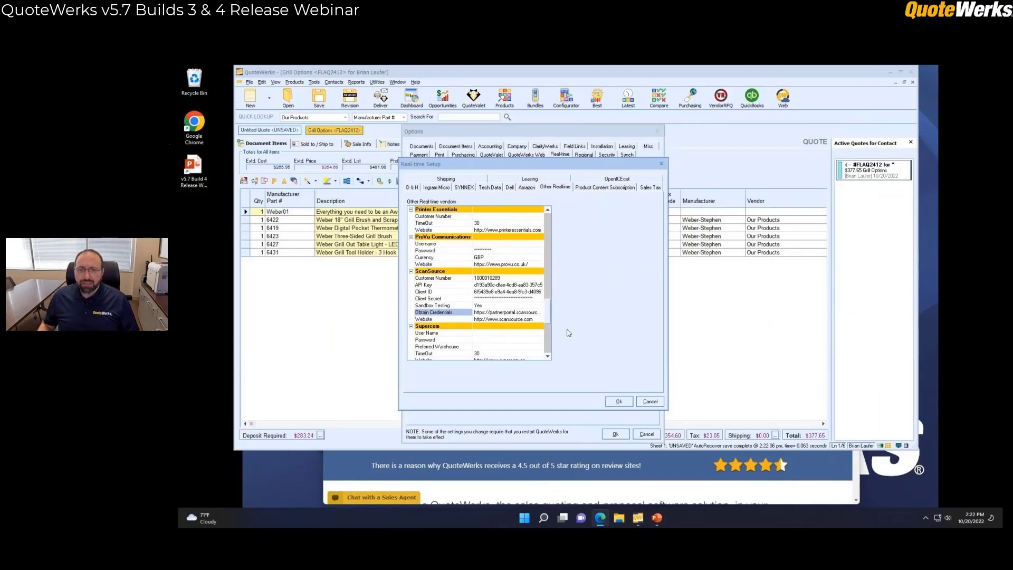
click(648, 401)
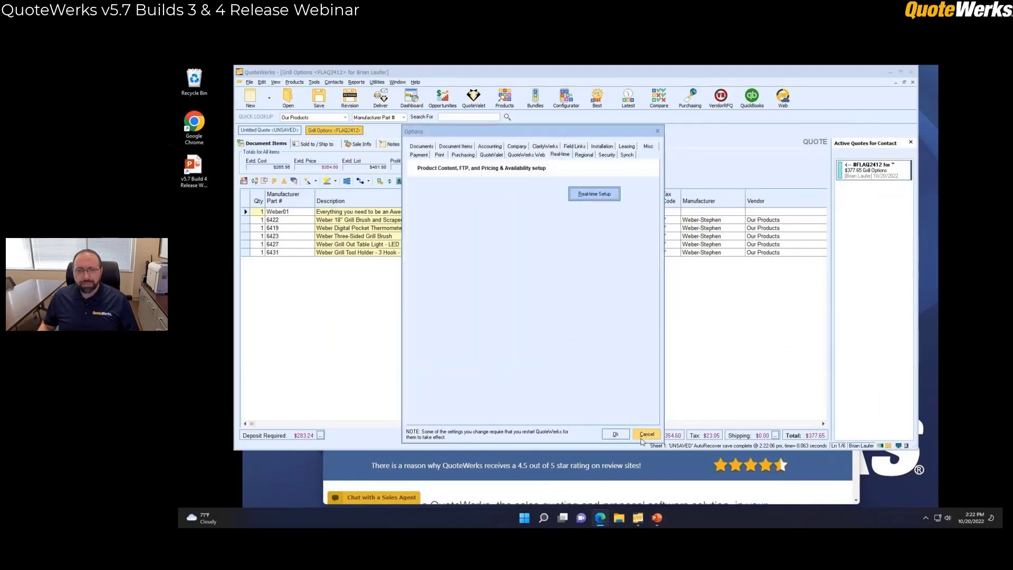
click(643, 438)
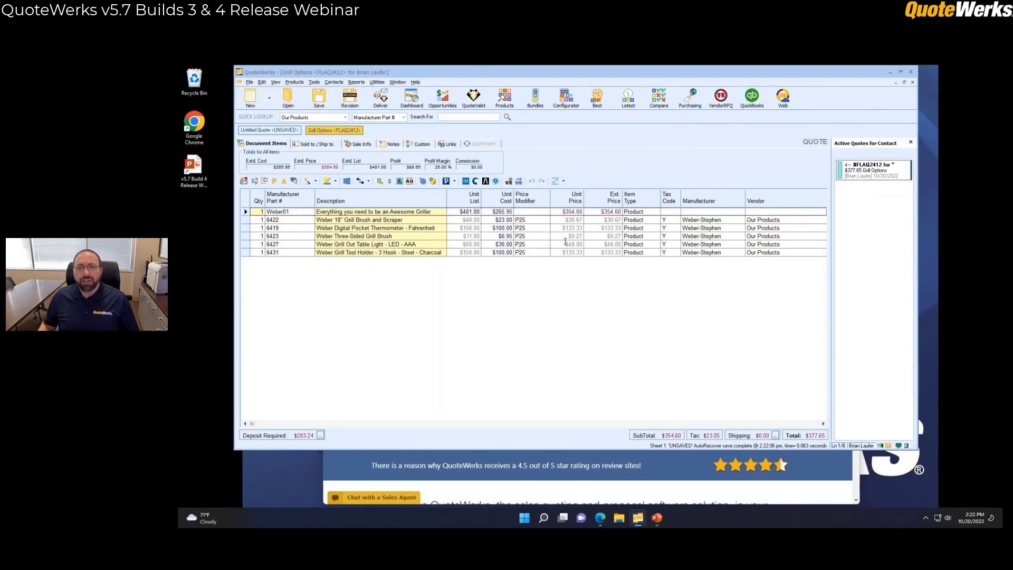
Review the F2 lookup values for the Weber01 line's Item Type and the new value entry, and close them without changes
click(650, 212)
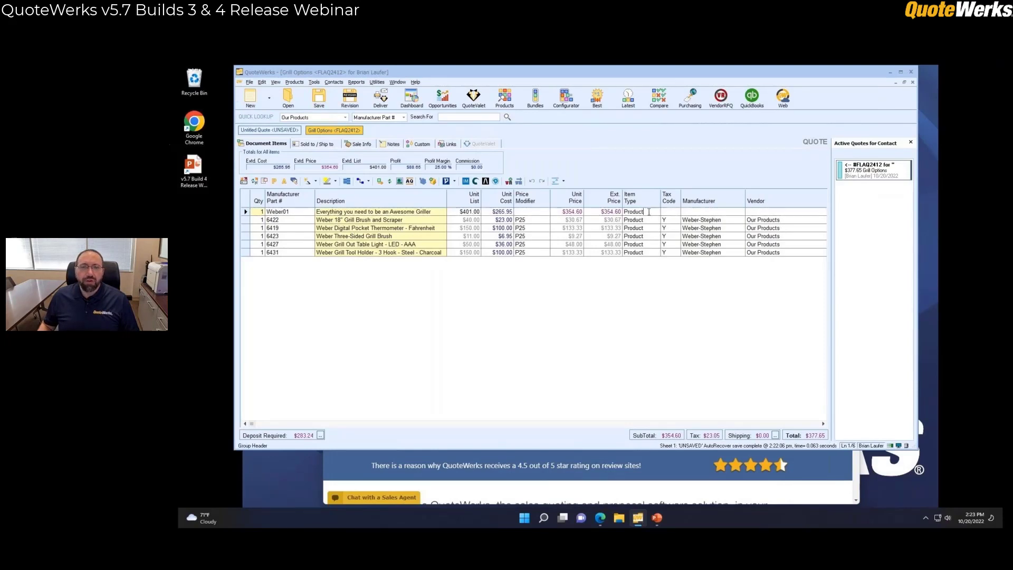
key(F2)
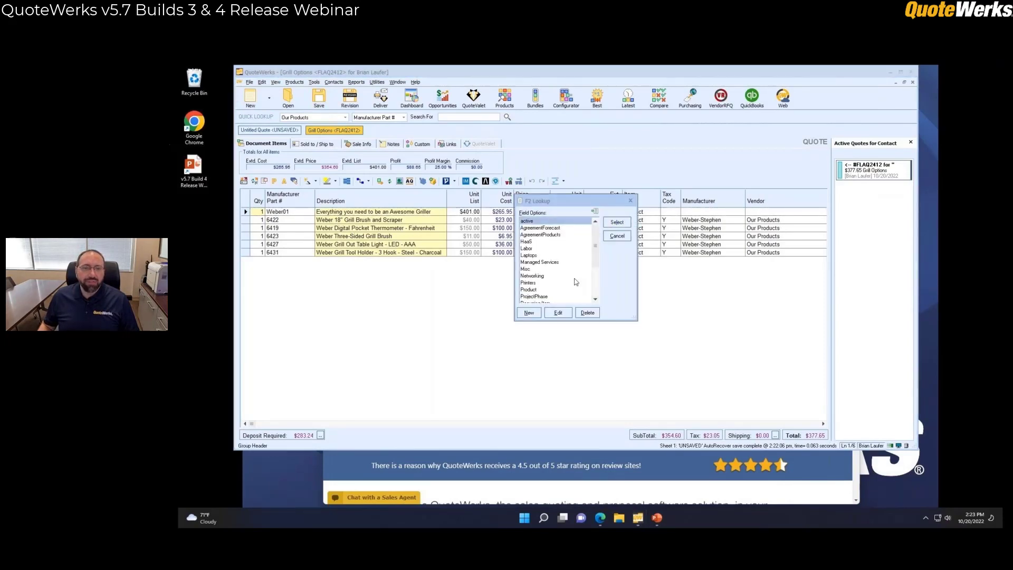
scroll(597, 293, down, 3)
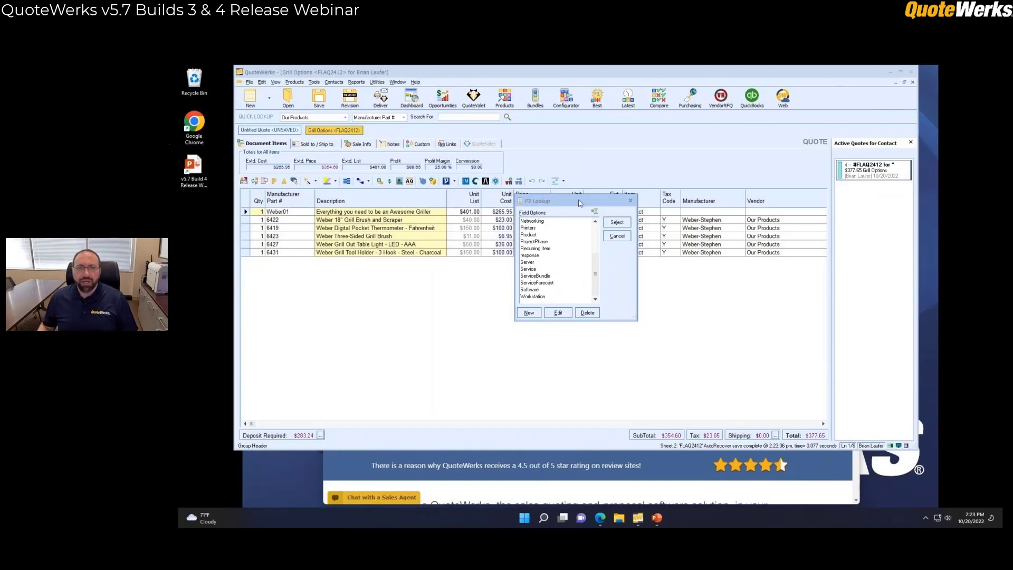
drag(580, 203, 555, 230)
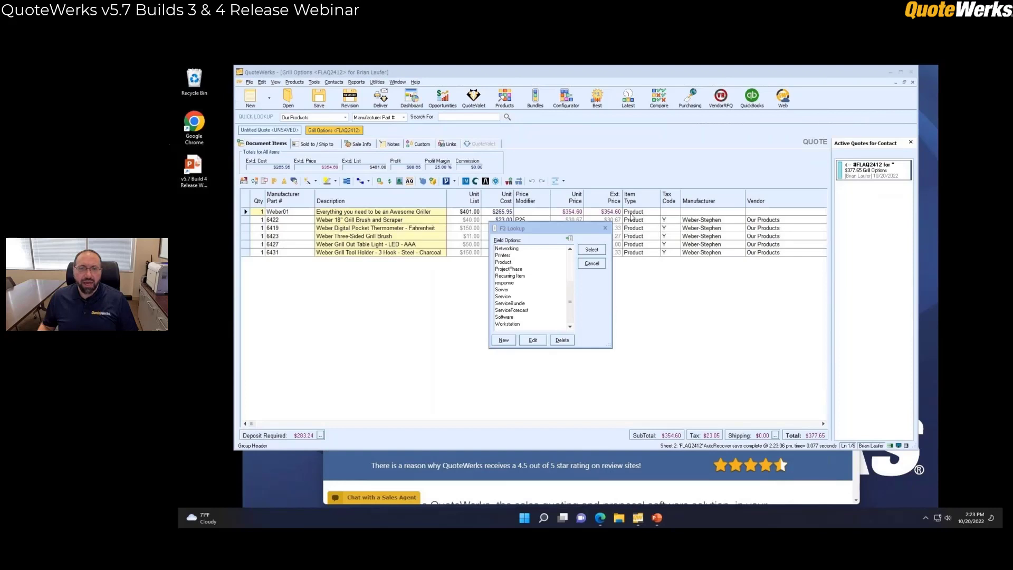
click(504, 340)
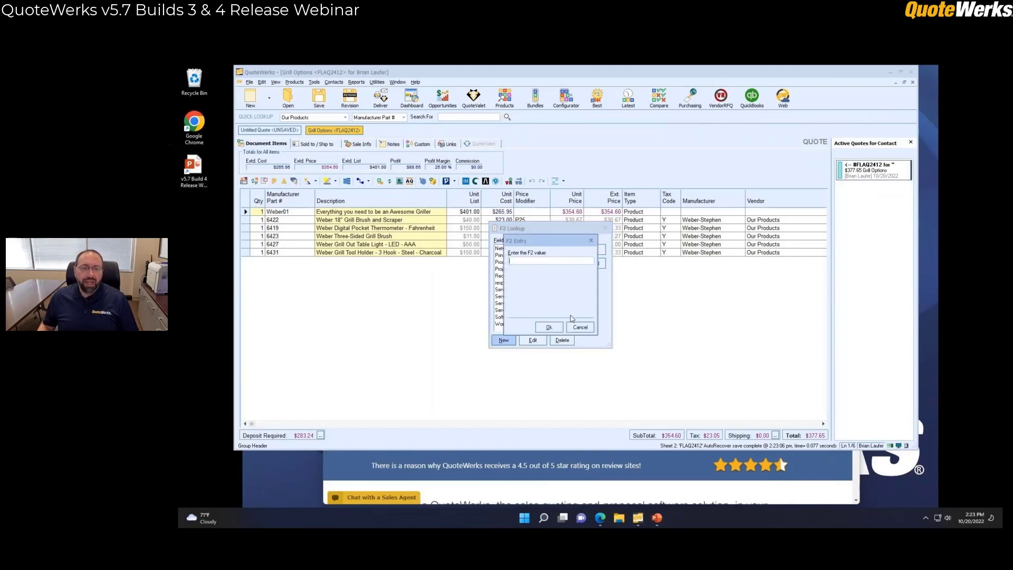
click(581, 328)
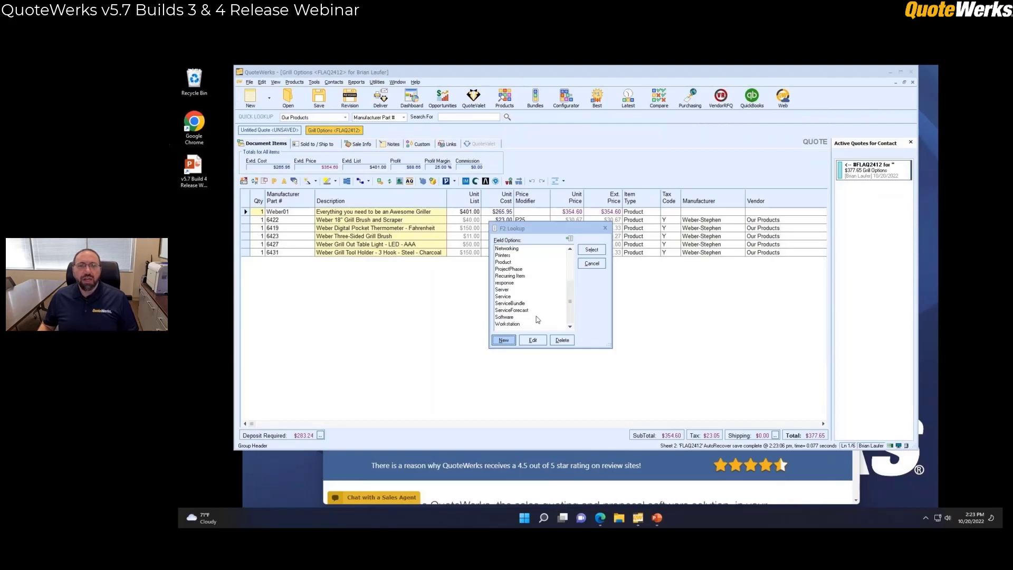
click(606, 228)
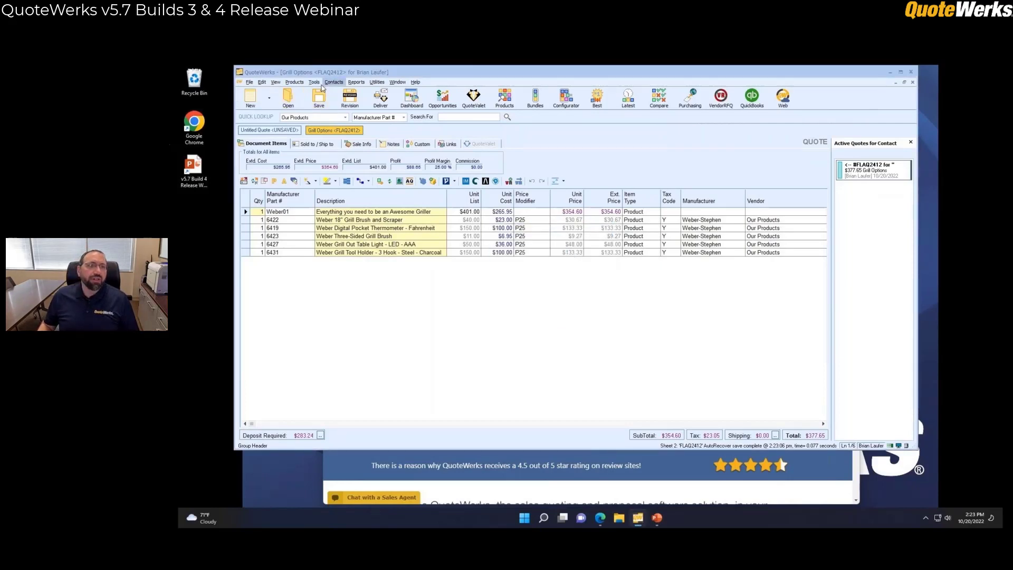
Examine the Autotask product data source item types in the contact manager setup, including the Service Bundles choices, and close it without saving
click(334, 82)
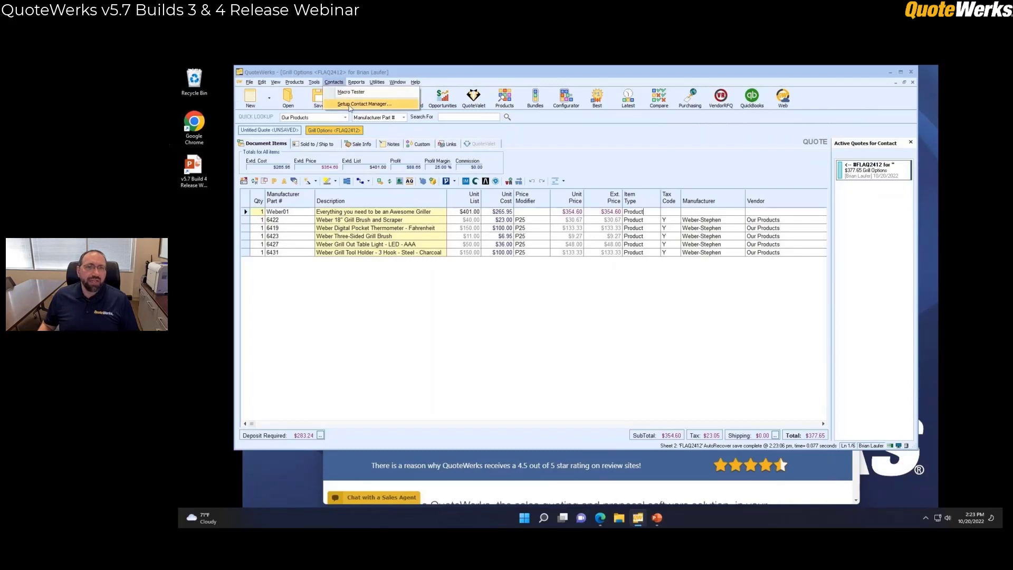
click(350, 104)
click(490, 199)
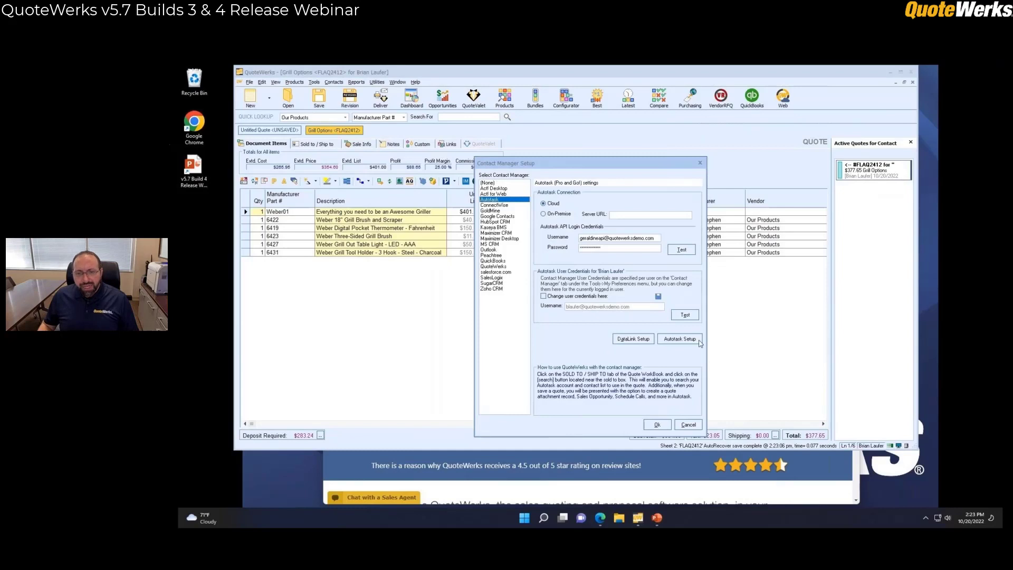
click(677, 341)
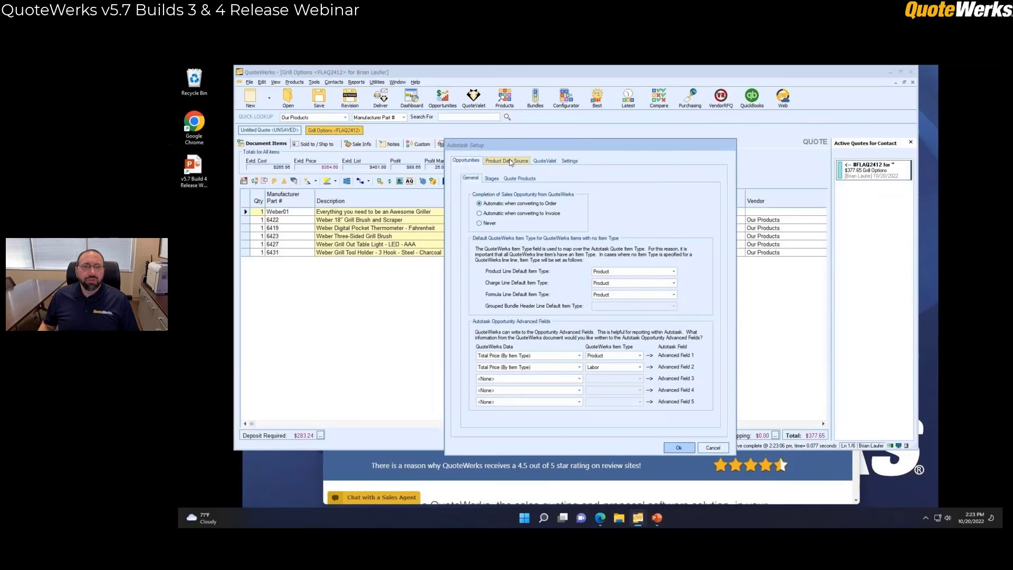
click(512, 161)
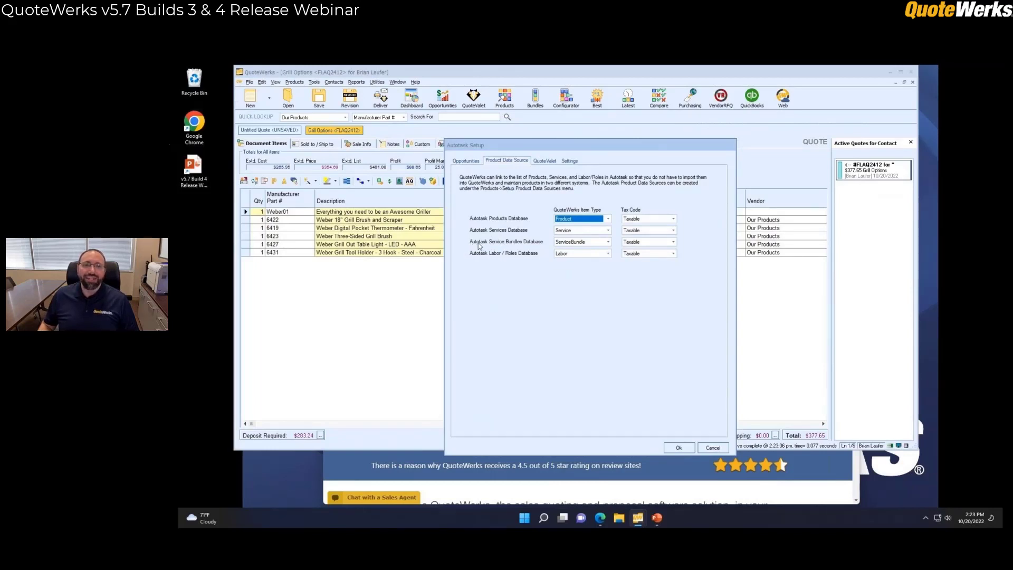
click(608, 243)
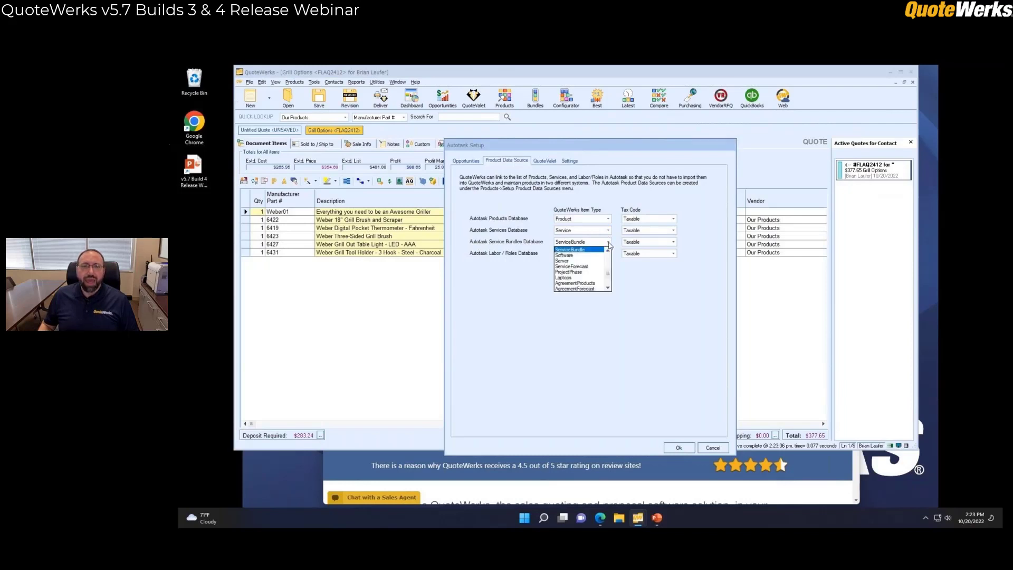
click(589, 250)
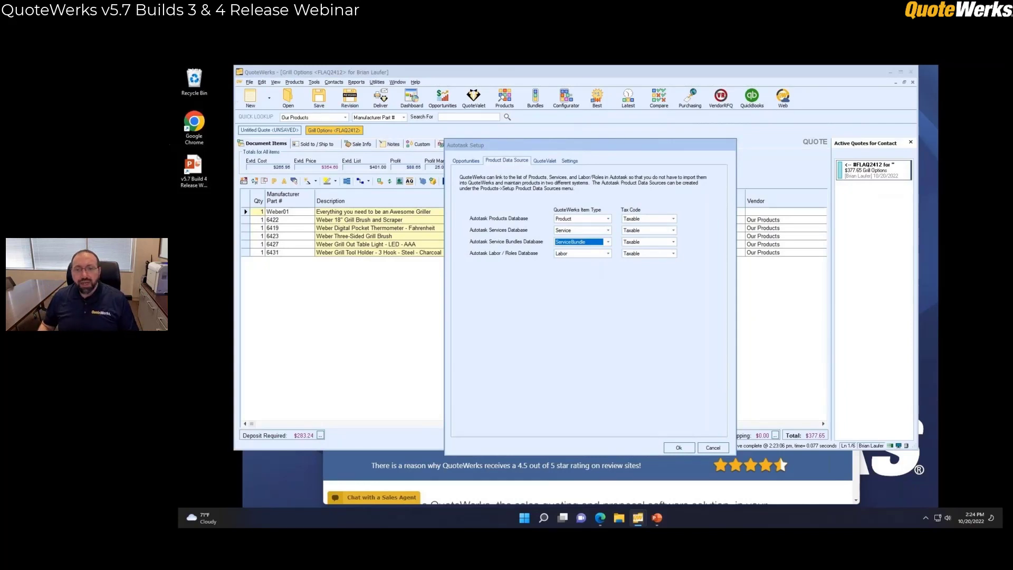
click(713, 447)
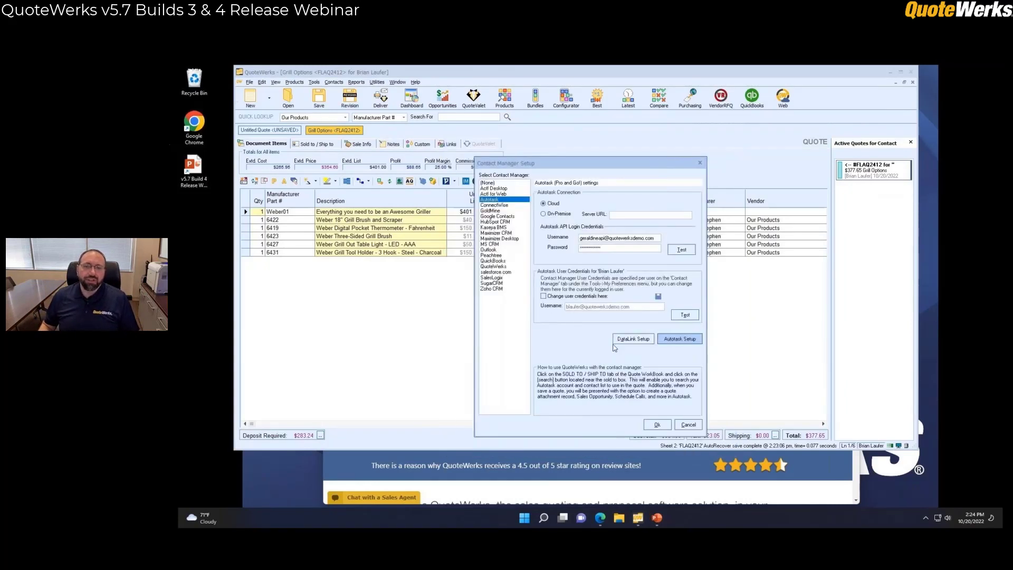
click(688, 425)
View the database types offered for a new product data source, including Autotask Service Bundles, and cancel and close the setup
click(291, 82)
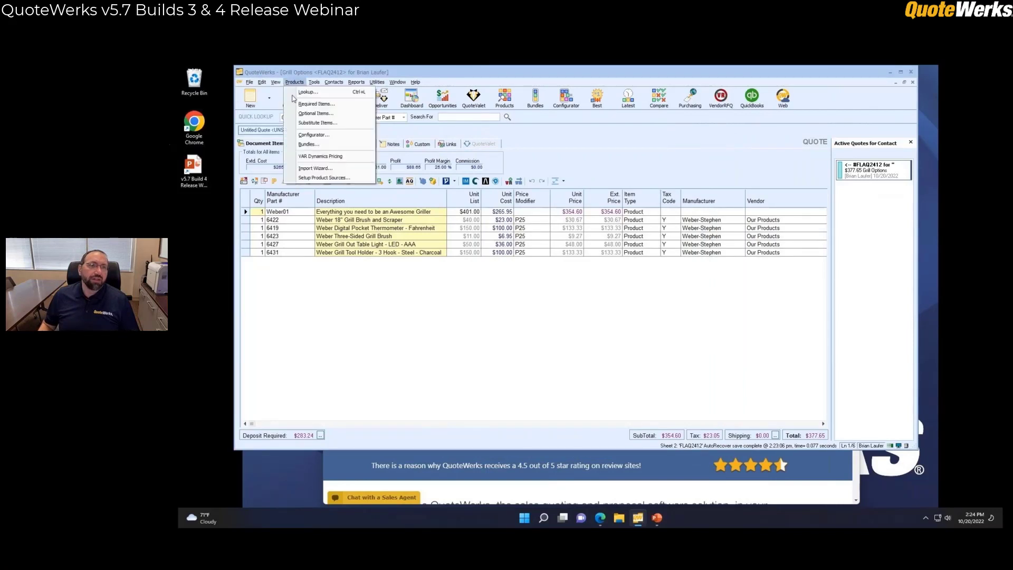
click(321, 178)
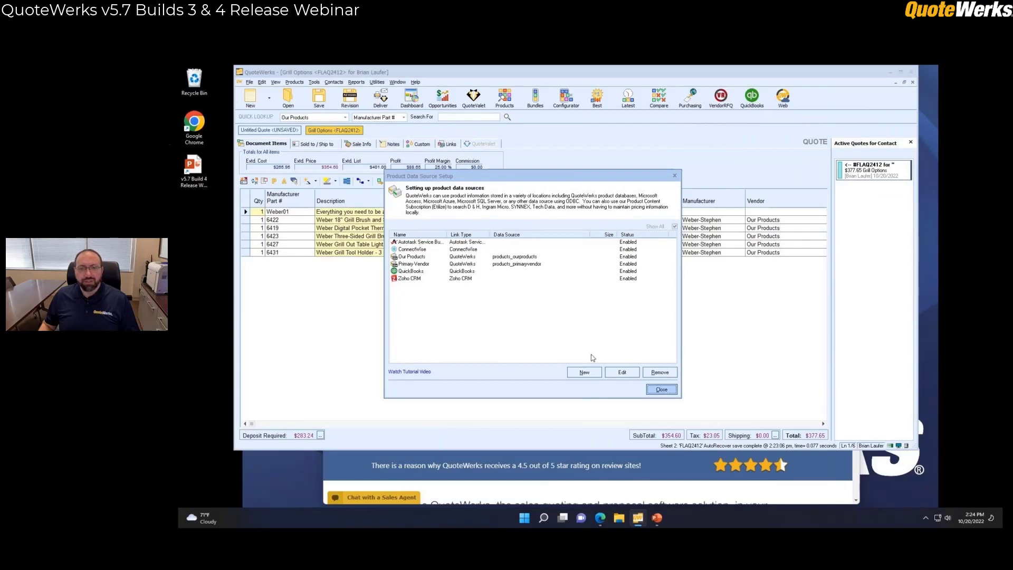
click(584, 372)
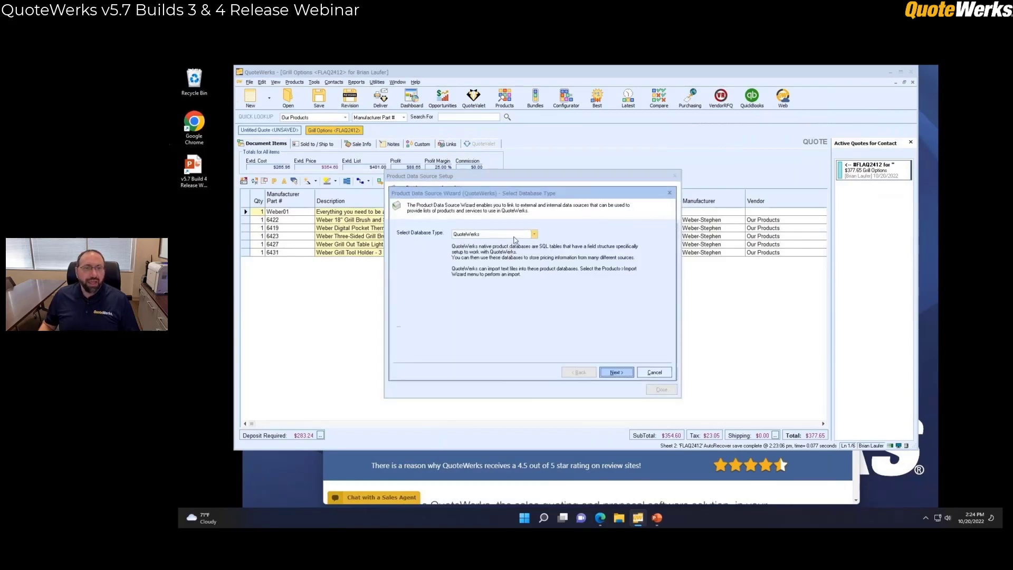
click(515, 236)
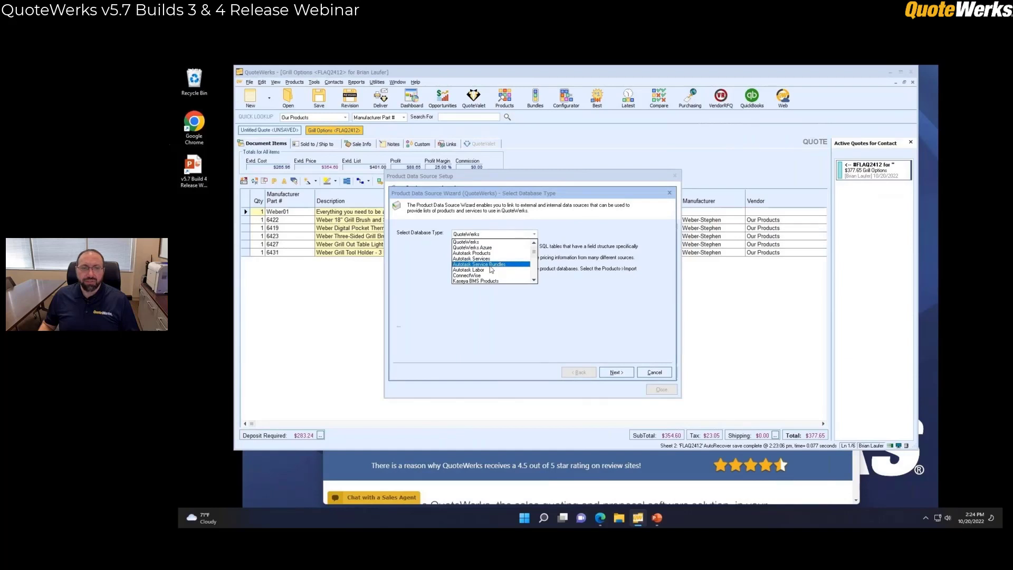
click(655, 372)
click(655, 372)
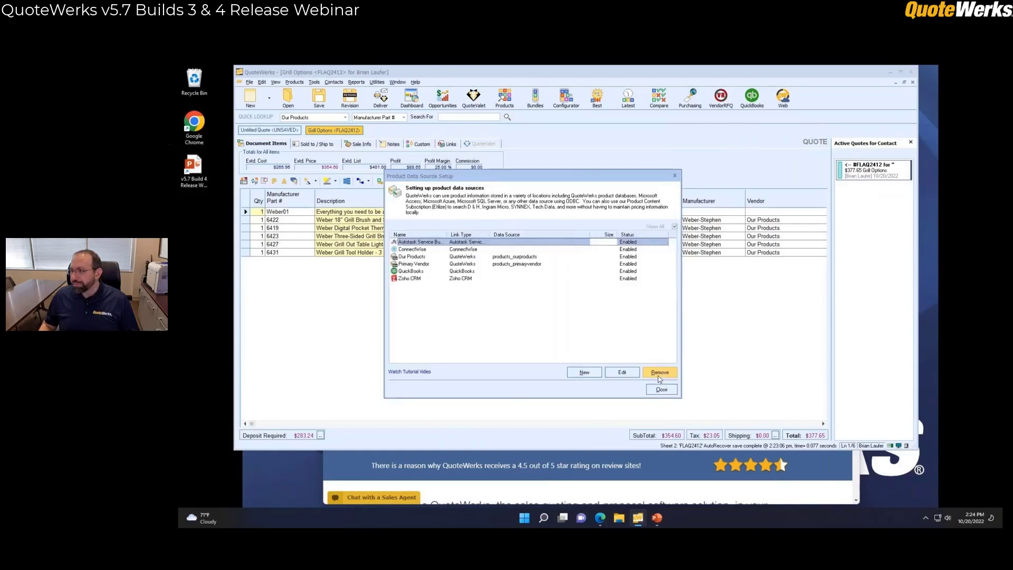
click(660, 389)
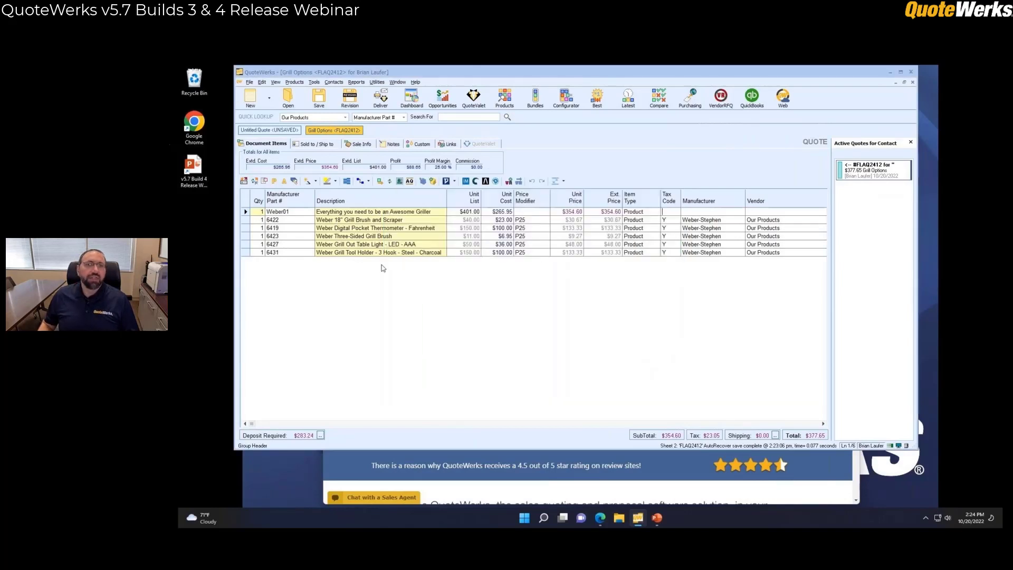
Show all Autotask service bundles in the product lookup and add one of "This is a new service bundle" to the quote
click(500, 100)
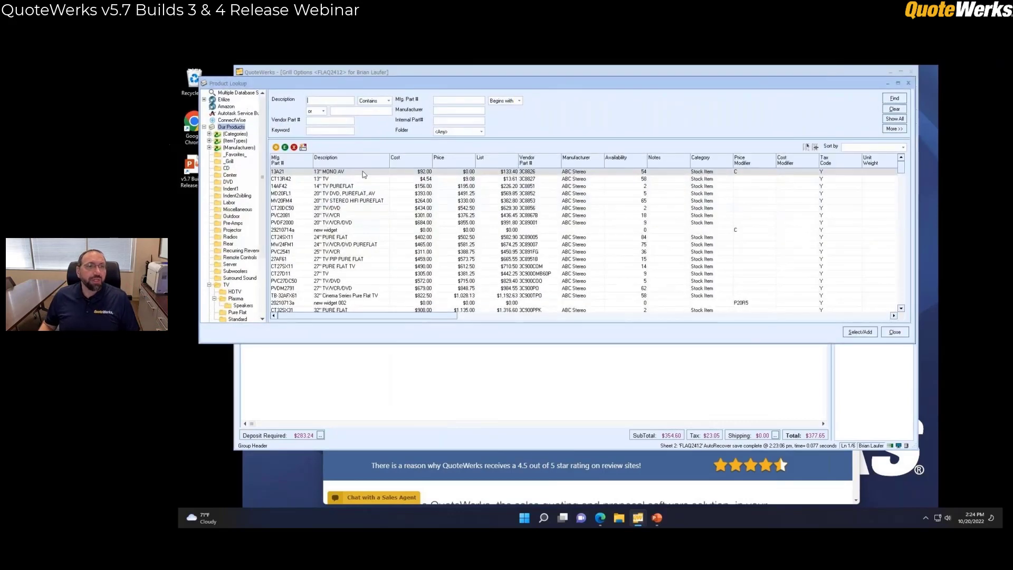
click(224, 113)
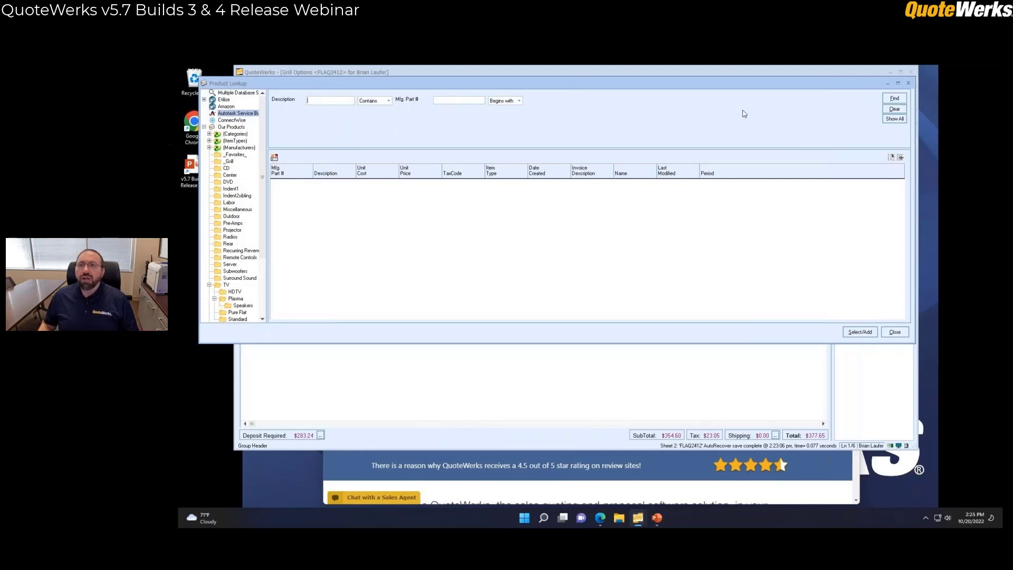
click(896, 119)
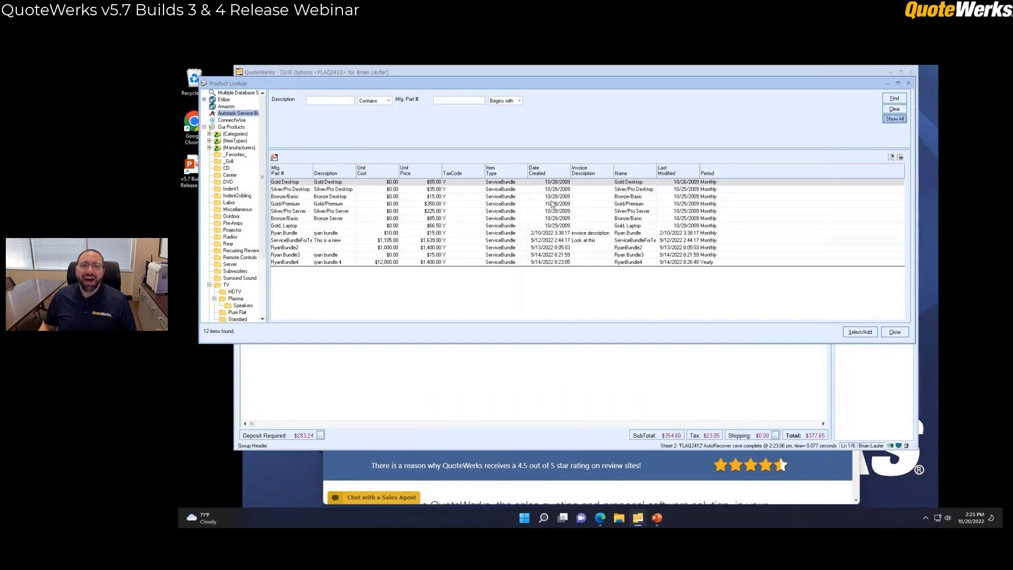
click(542, 255)
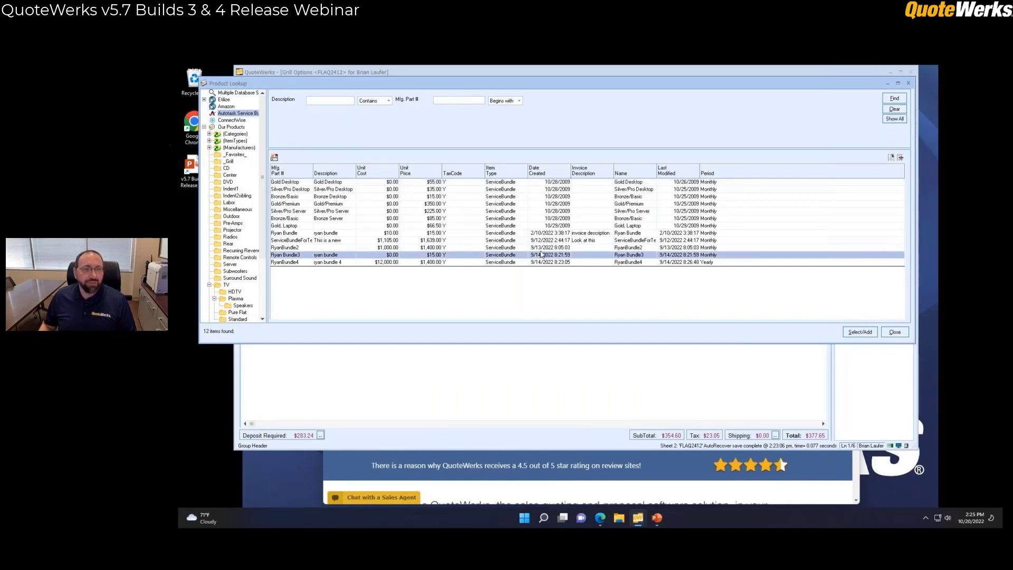
click(318, 242)
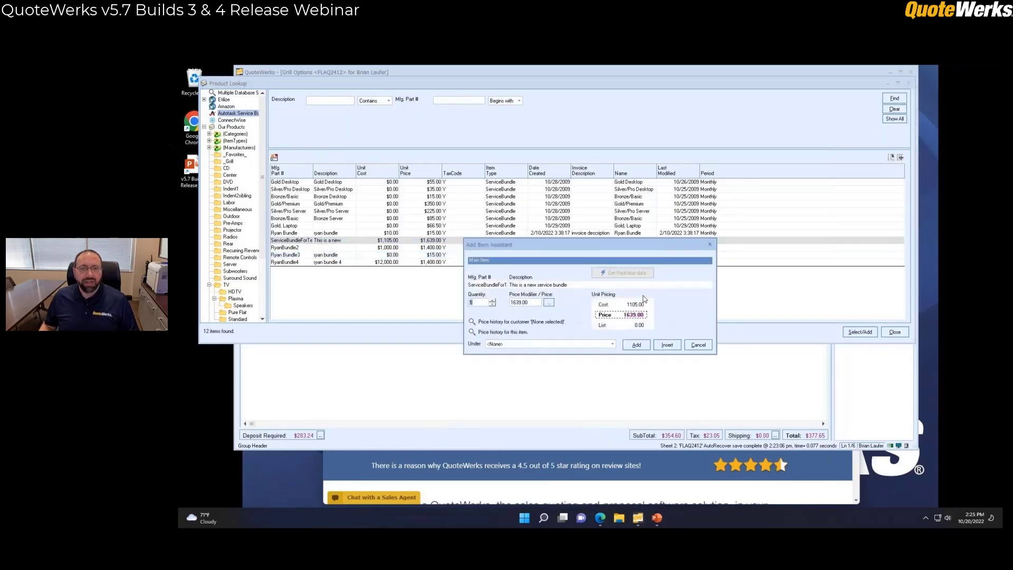
click(634, 342)
click(904, 332)
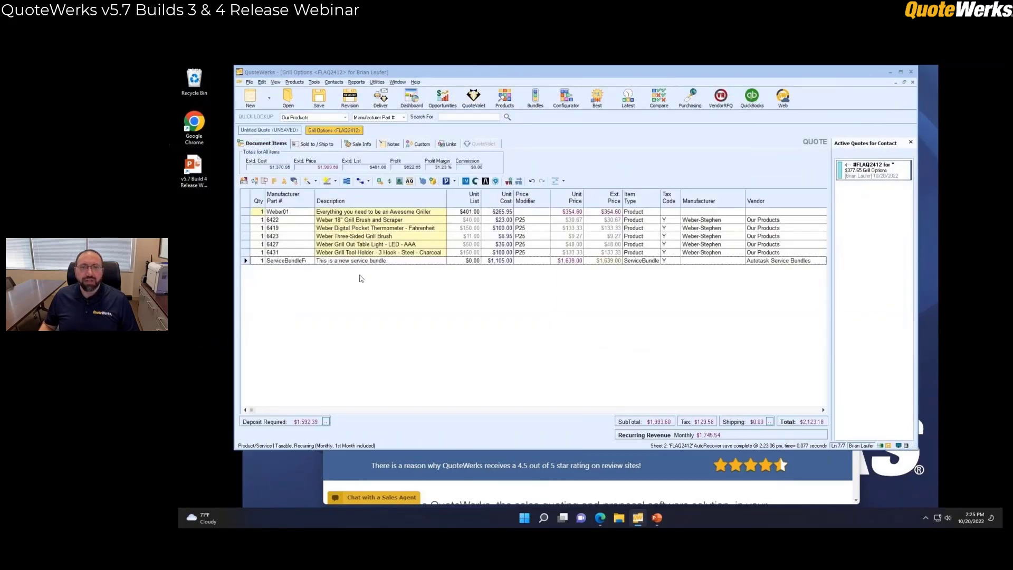
Reopen the product lookup, review the periods of all Autotask service bundles, and close it without adding anything
click(505, 96)
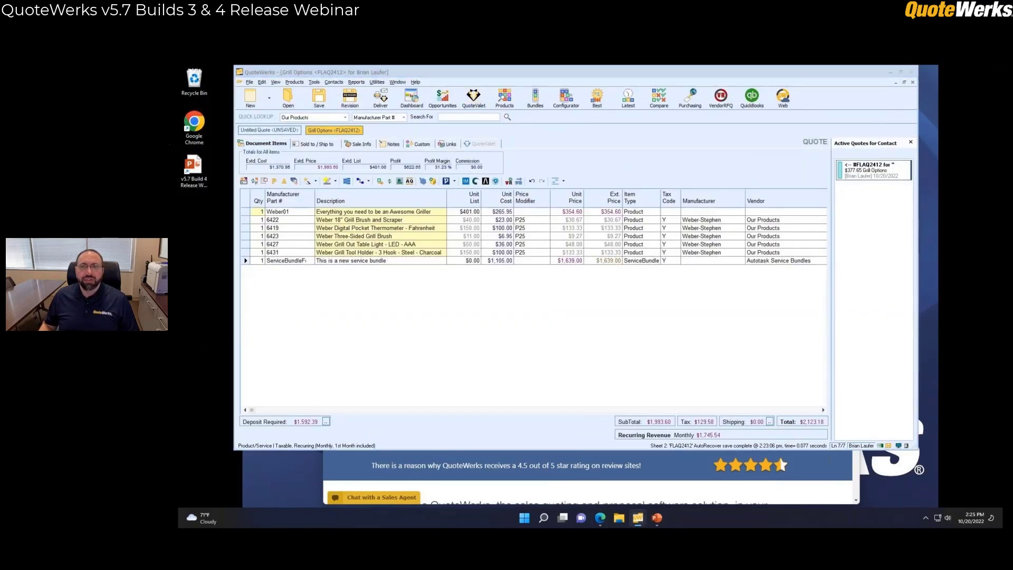
click(896, 119)
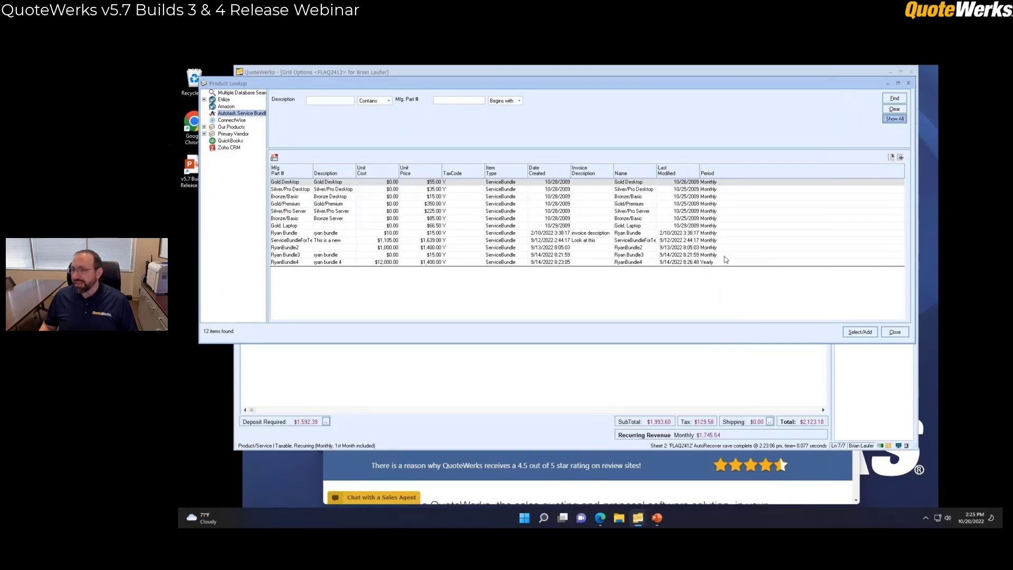
click(896, 333)
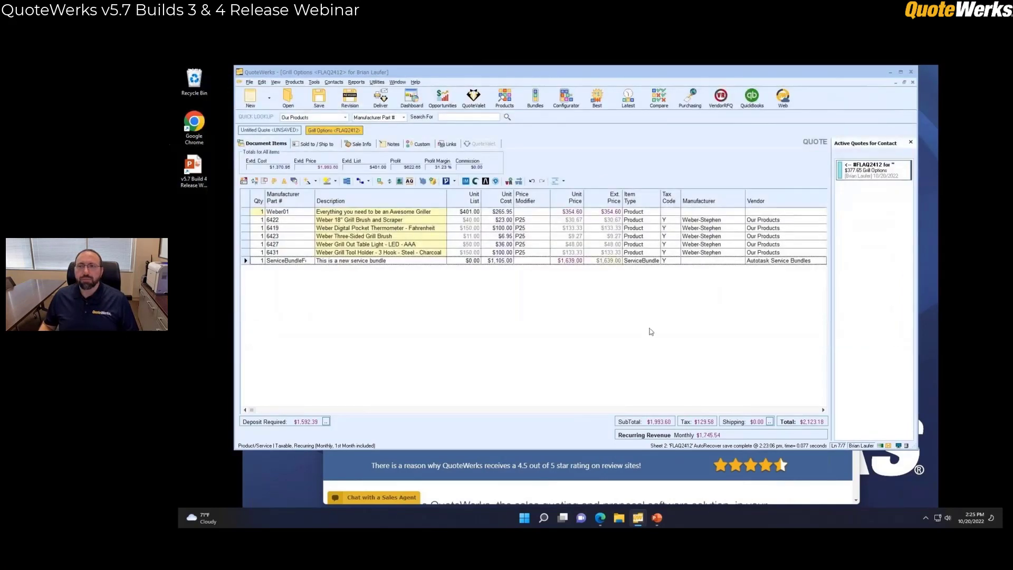
Close the Grill Options quote and the untitled quote without saving their changes
click(913, 82)
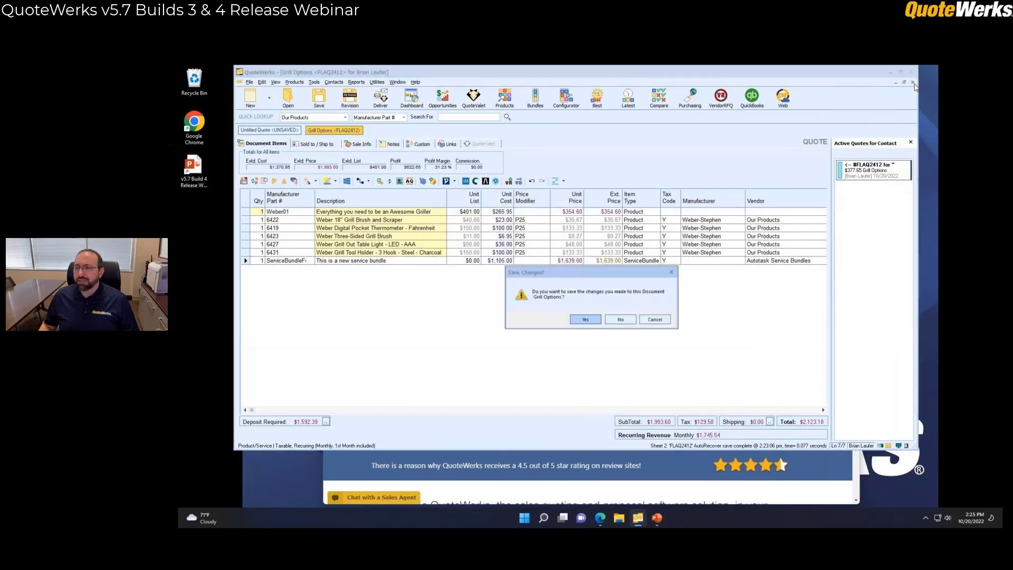
click(622, 320)
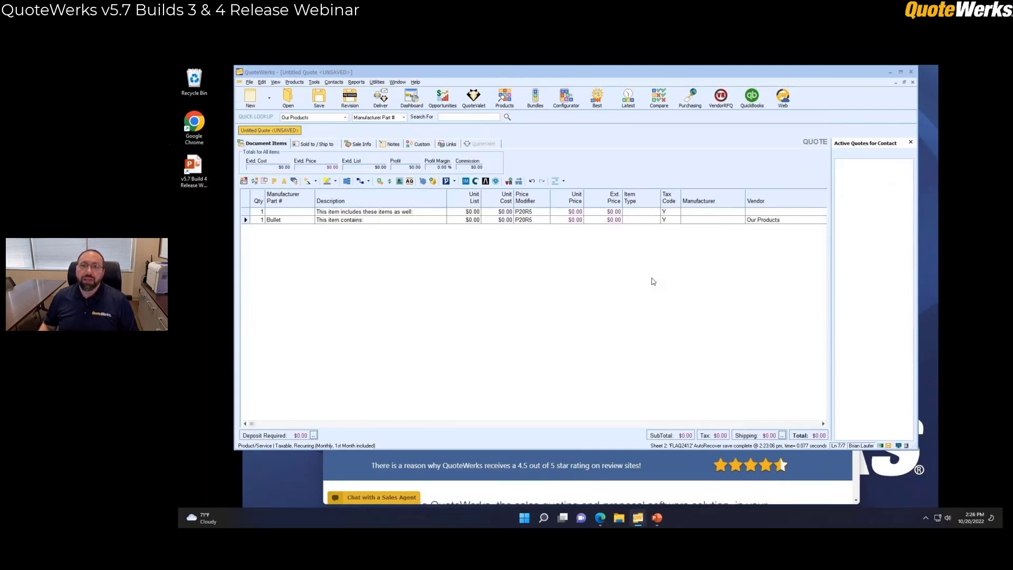
click(914, 82)
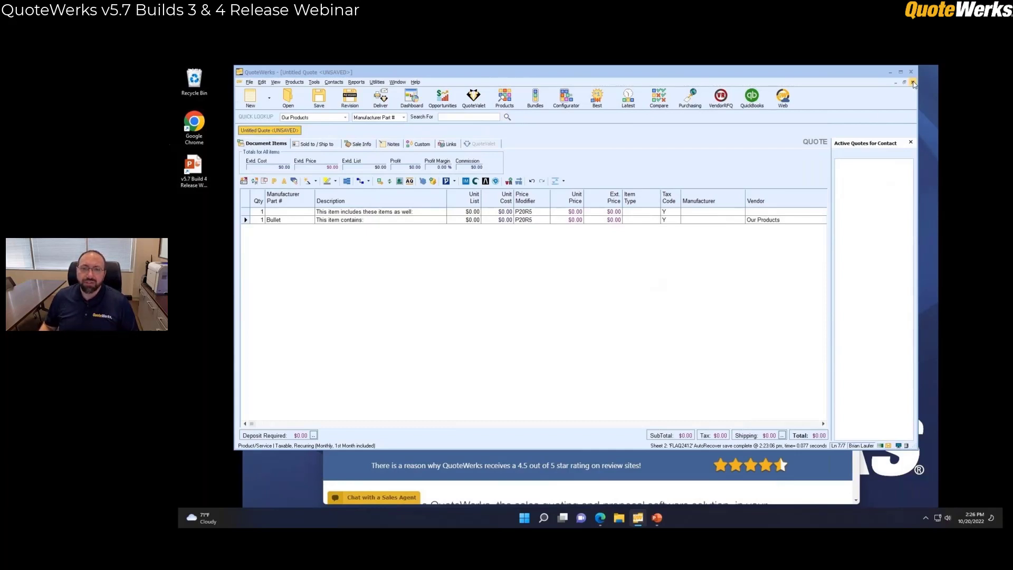
click(621, 320)
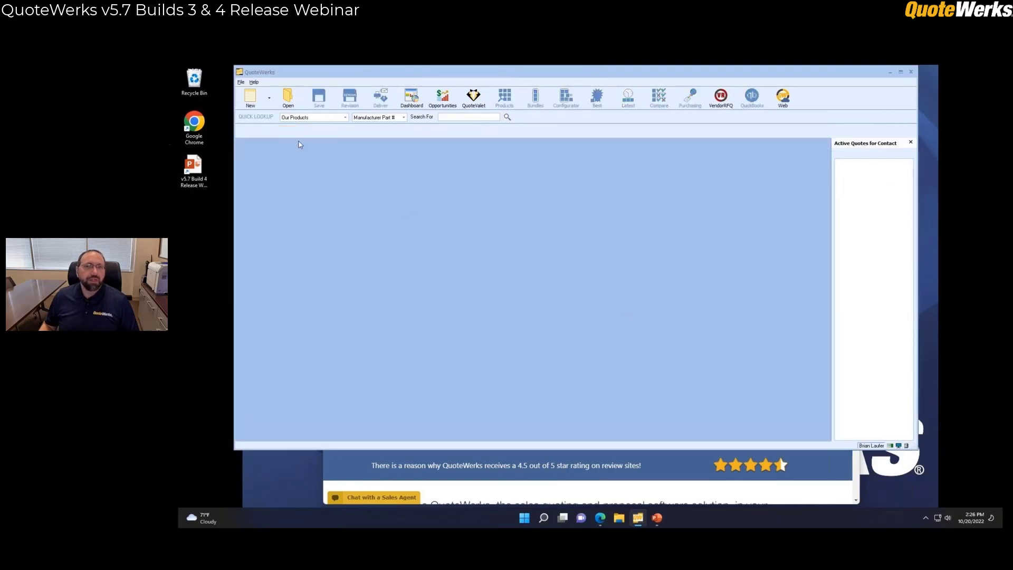
Hide the Active Quotes for Contact pane and create a new blank quote
click(911, 144)
click(250, 97)
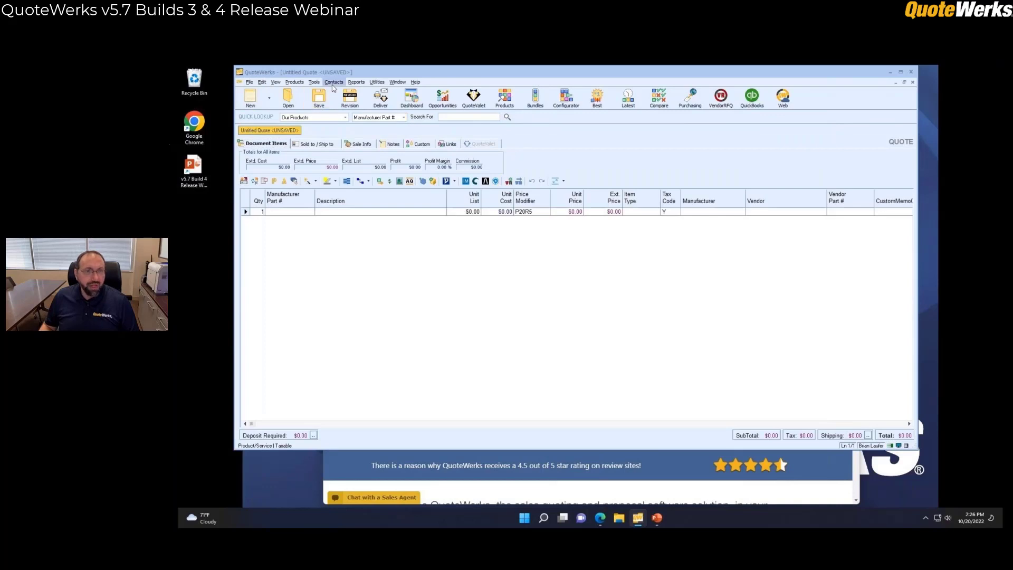
In the contact manager setup for Act! for Web, clear the cloud-based connection's database name and retrieve it automatically
click(333, 82)
click(352, 105)
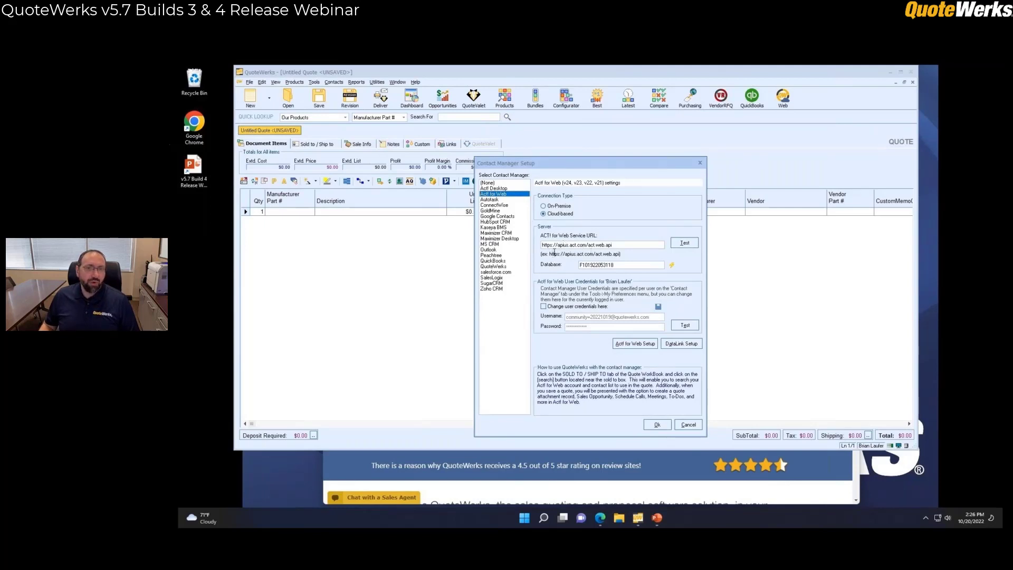
drag(549, 253, 622, 253)
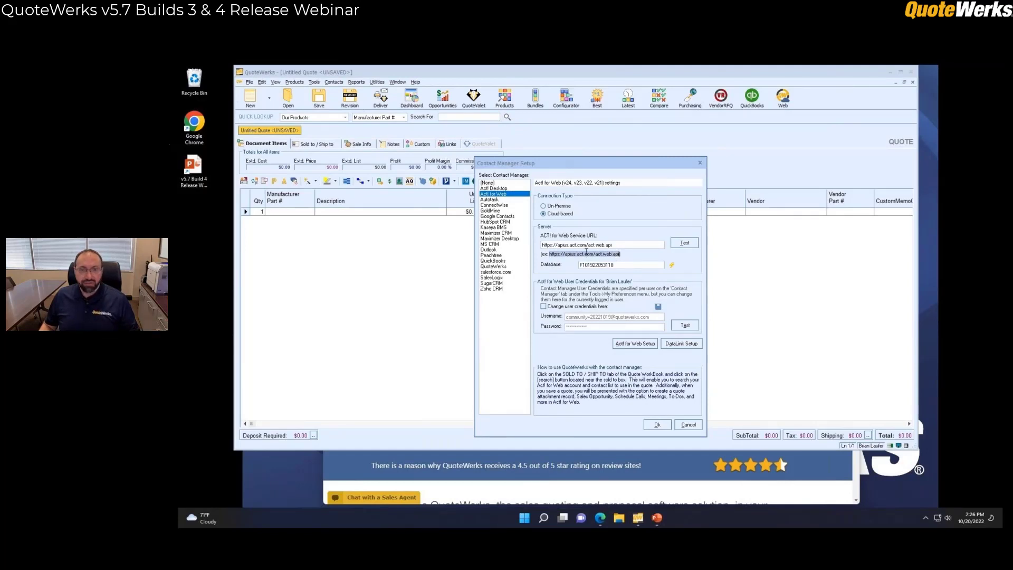
click(624, 266)
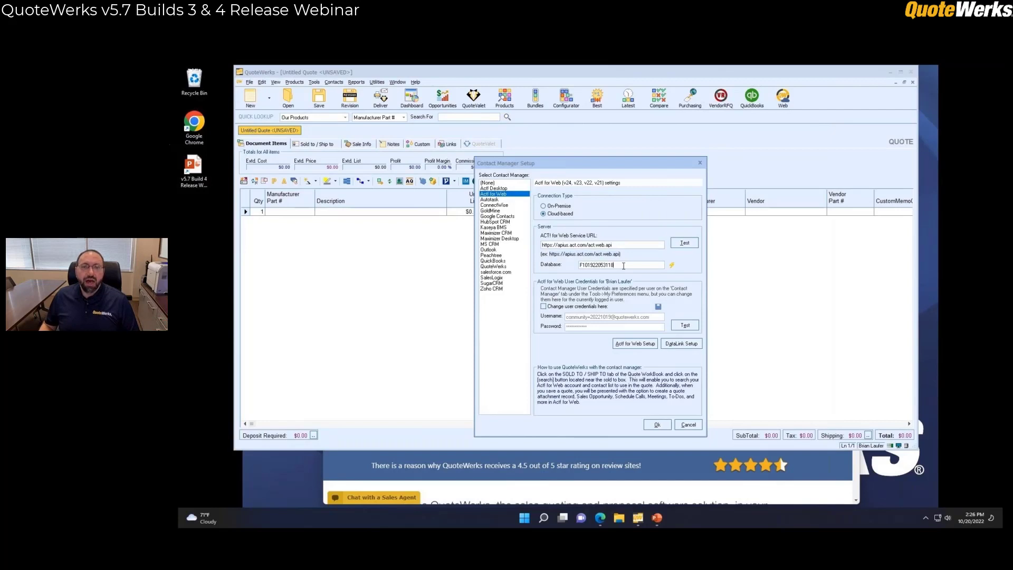
double_click(623, 265)
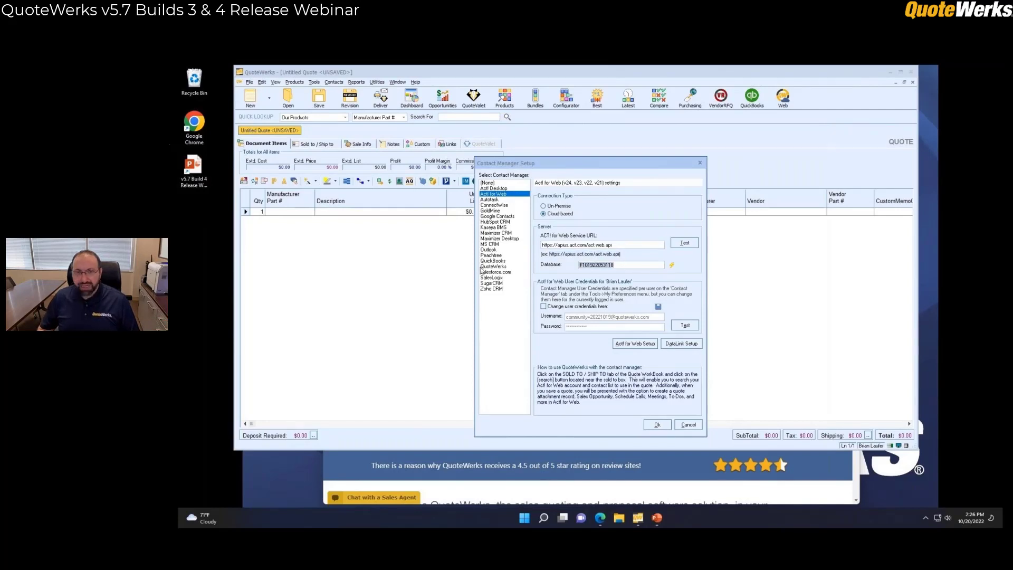
key(BackSpace)
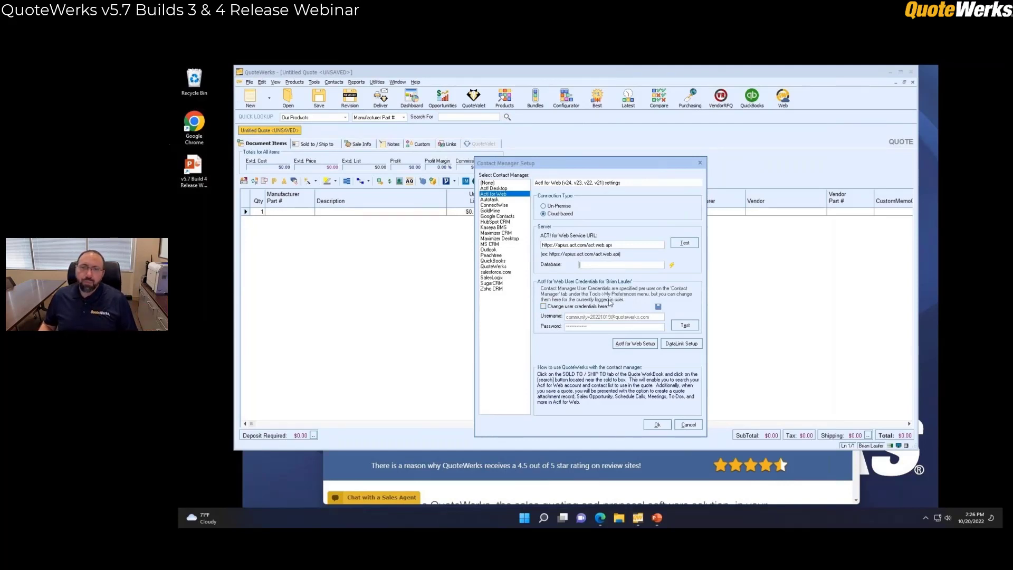
click(672, 266)
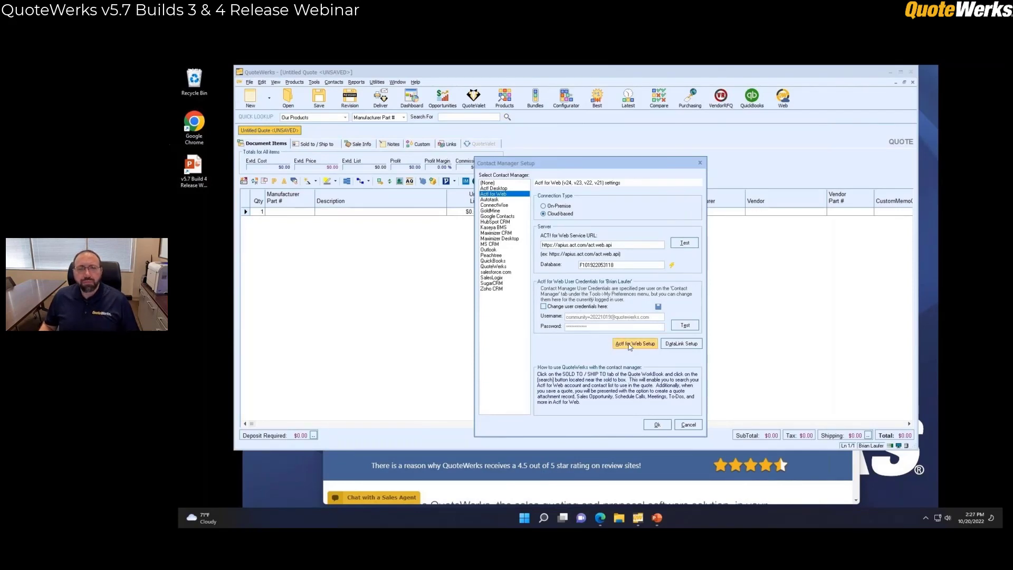
Review the Act! for Web general, opportunity, activity and attachment settings, and accept the contact manager setup
click(631, 345)
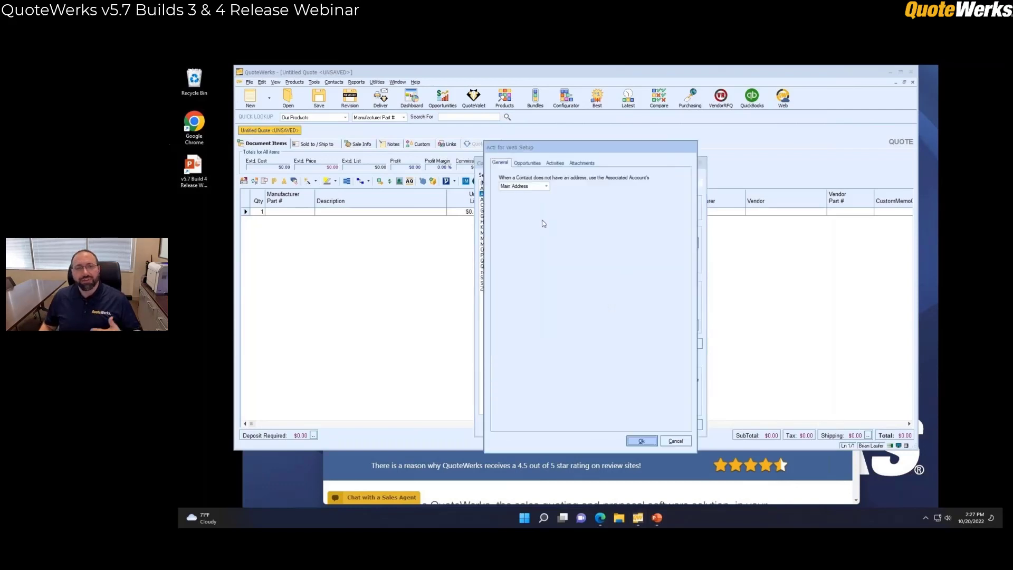
click(528, 165)
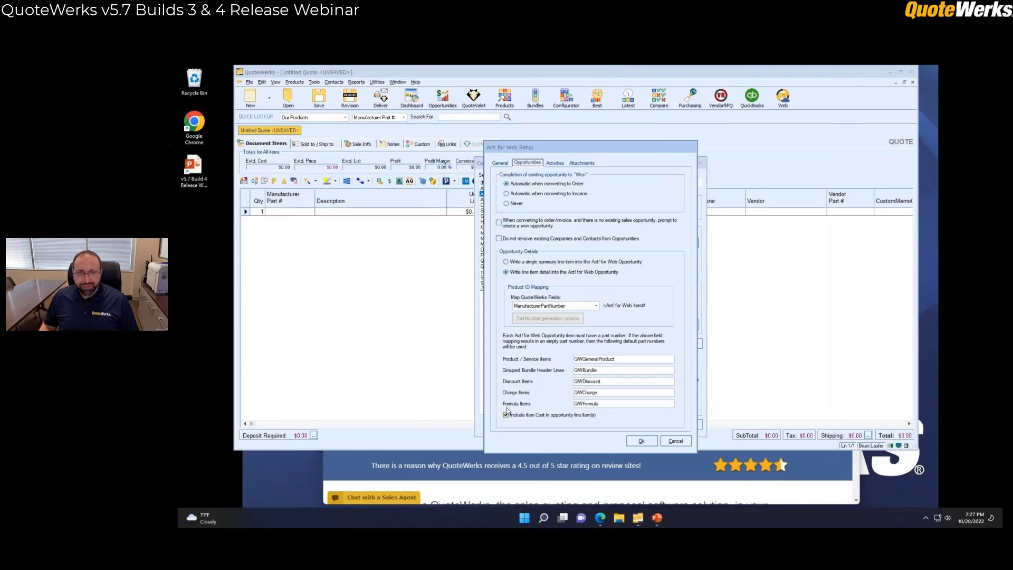
click(555, 163)
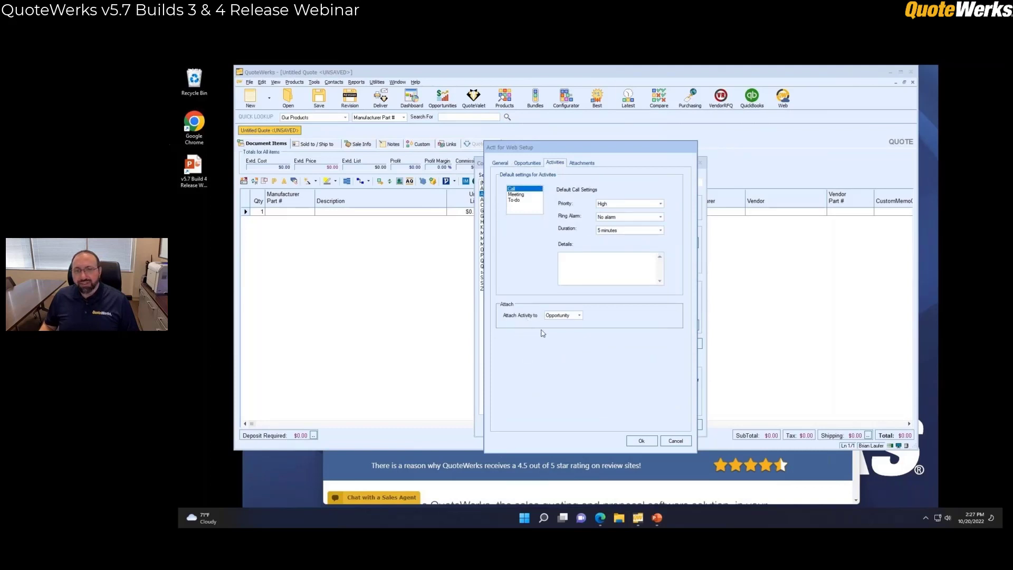
click(578, 316)
click(577, 319)
click(586, 163)
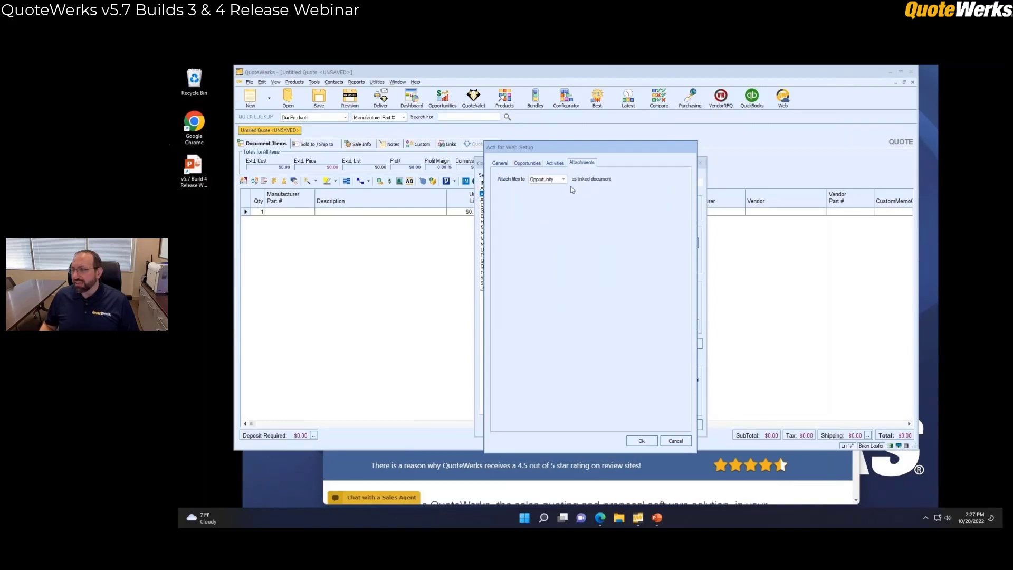
click(640, 447)
click(652, 424)
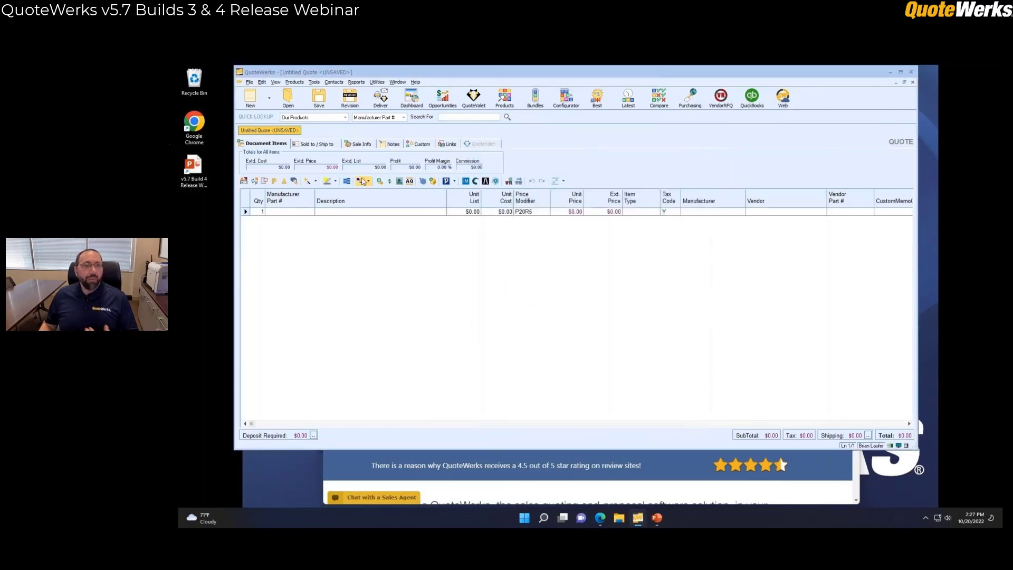
Look up the Joes Brewing primary contact in Act! for Web and use it for Sold To, Ship To and Bill To
click(312, 144)
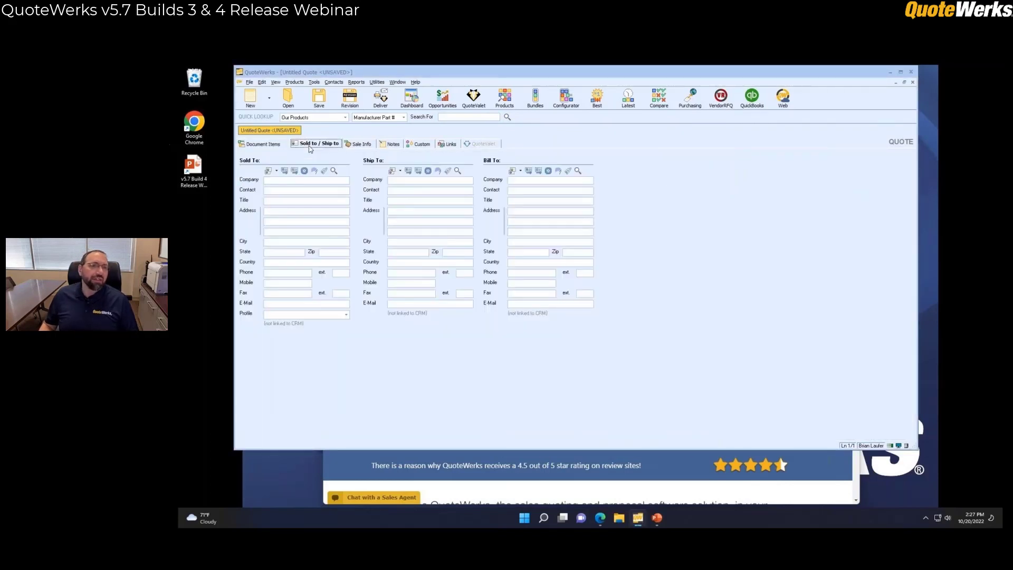
click(334, 170)
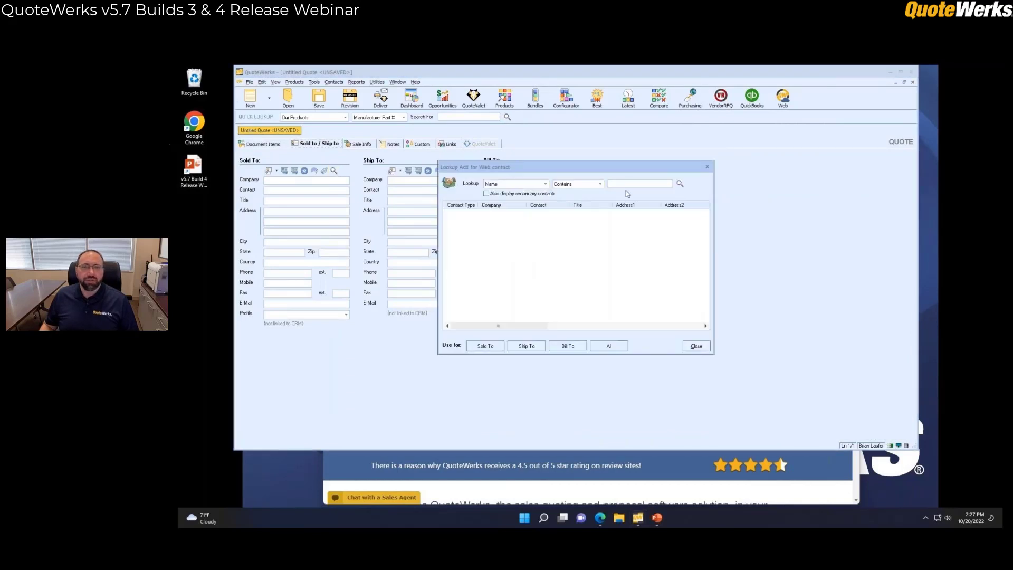
text(joe)
key(Return)
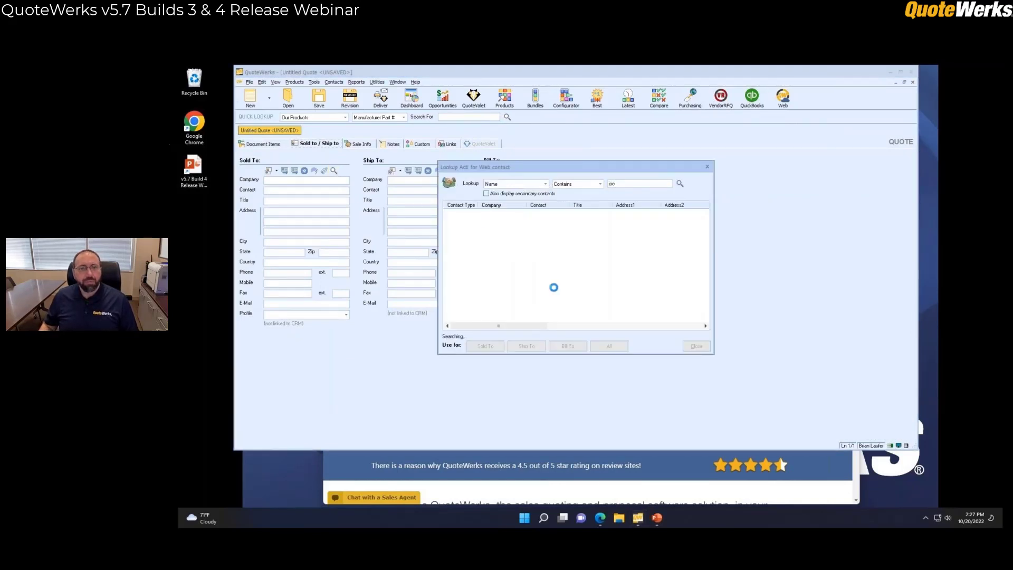
click(498, 213)
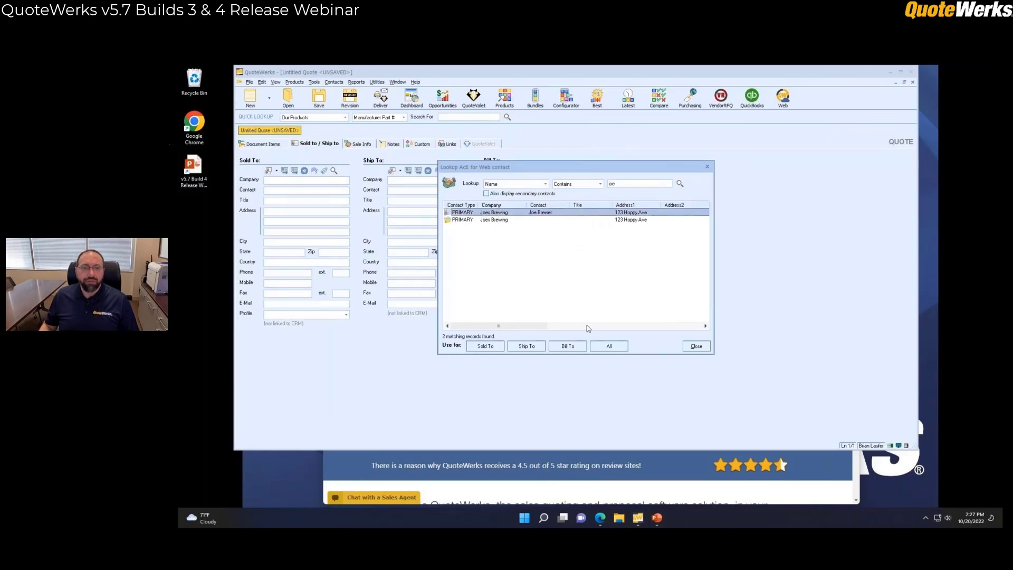
click(598, 348)
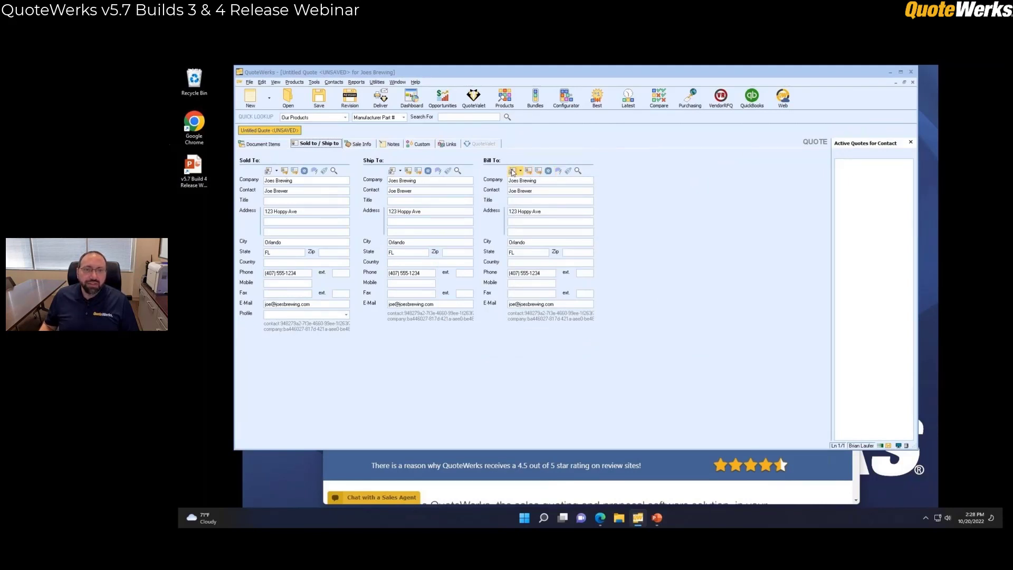
Clear the Bill To details and enter aa as both its company and contact
click(549, 171)
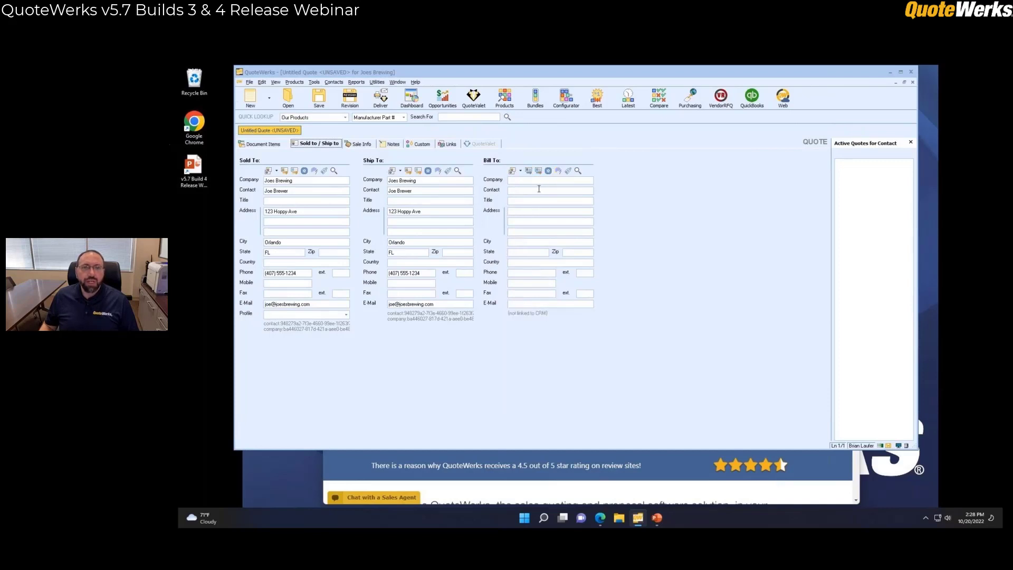
click(540, 180)
text(aa)
click(531, 191)
text(aa)
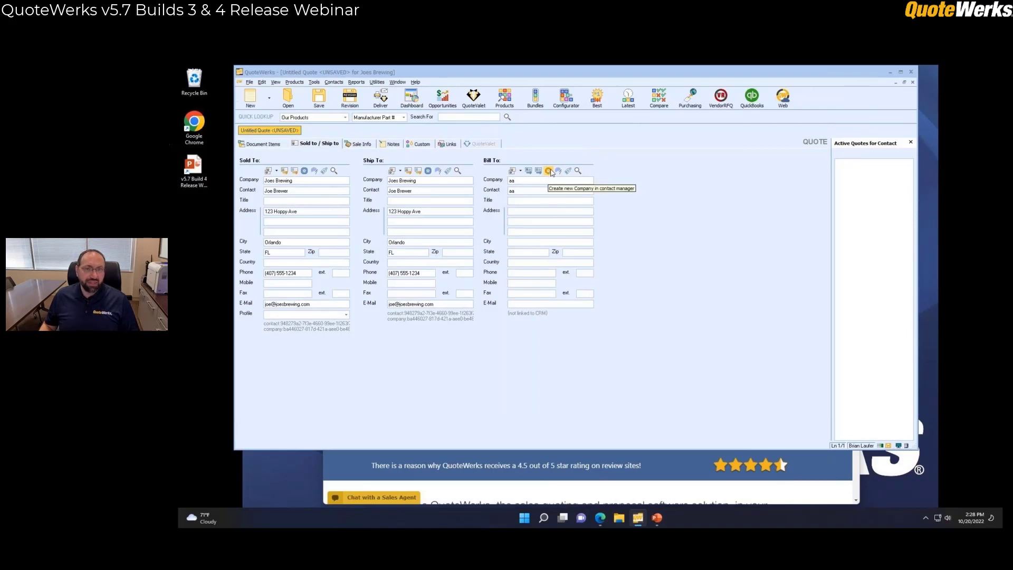
Remove the aa entries from Bill To and refill it with the Joes Brewing contact details
key(BackSpace)
key(BackSpace)
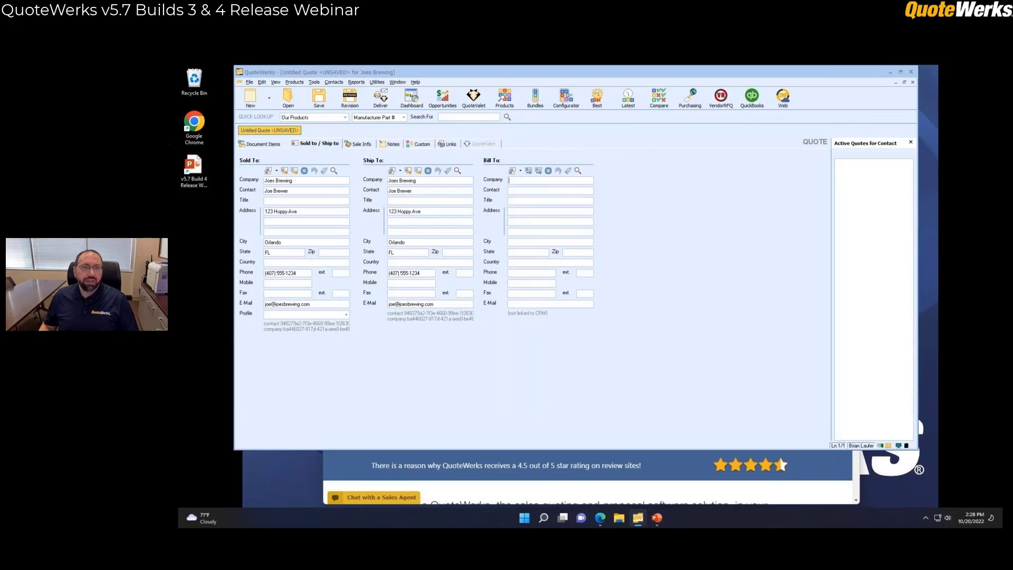
click(512, 170)
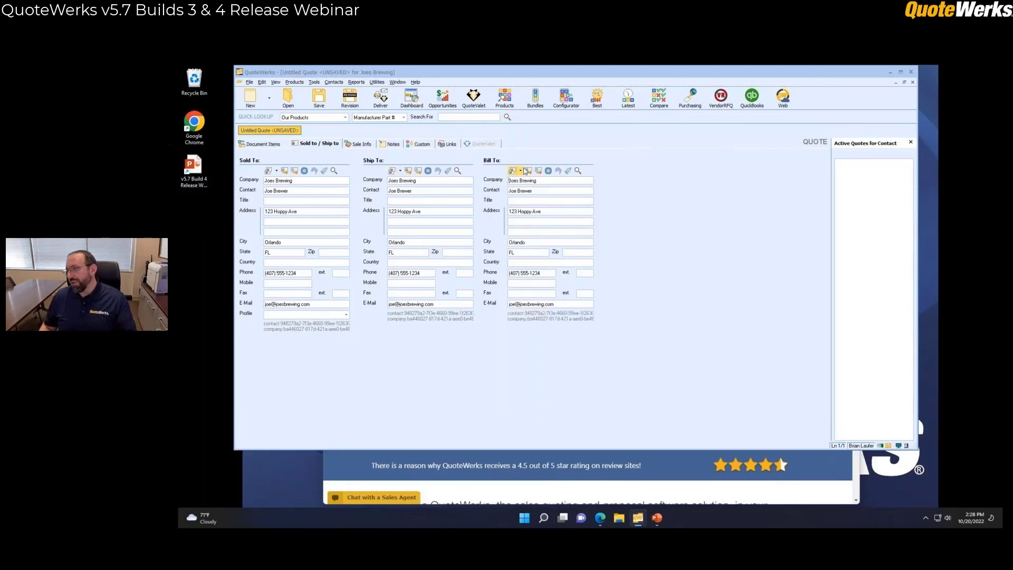
Add one CT24SX11 24" PURE FLAT from Our Products to the quote's document items
click(267, 146)
click(505, 99)
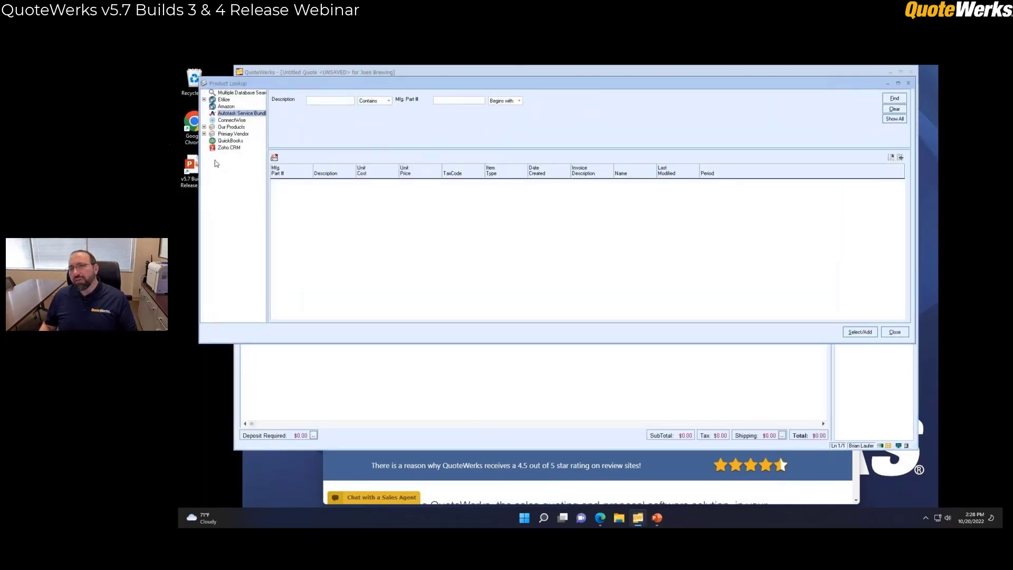
click(237, 128)
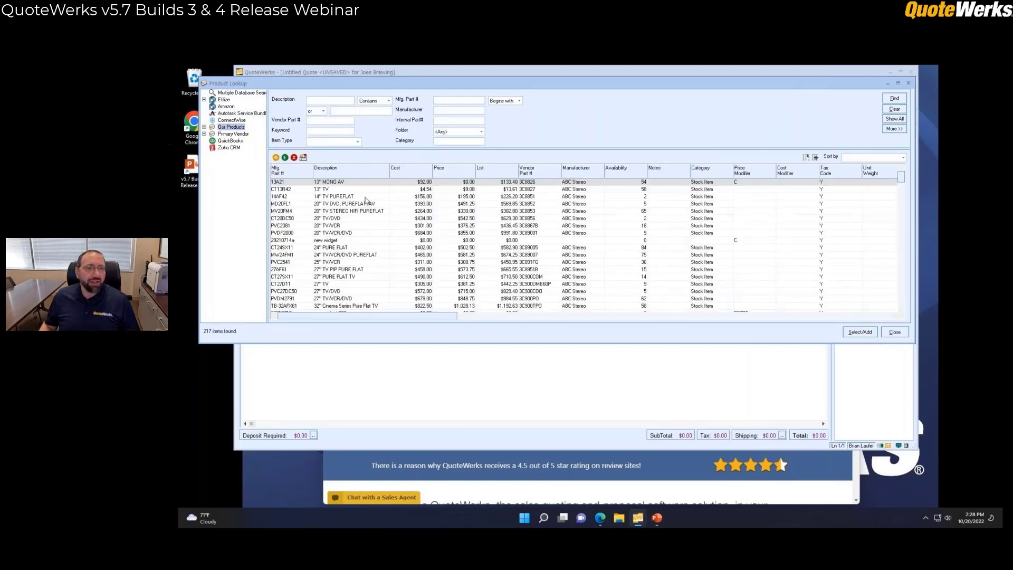
click(342, 241)
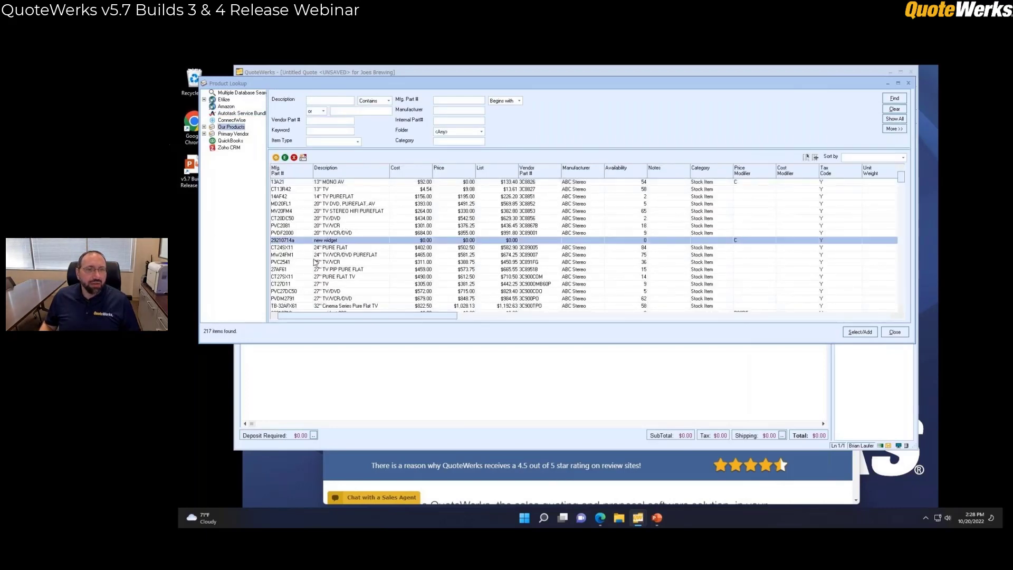
double_click(332, 248)
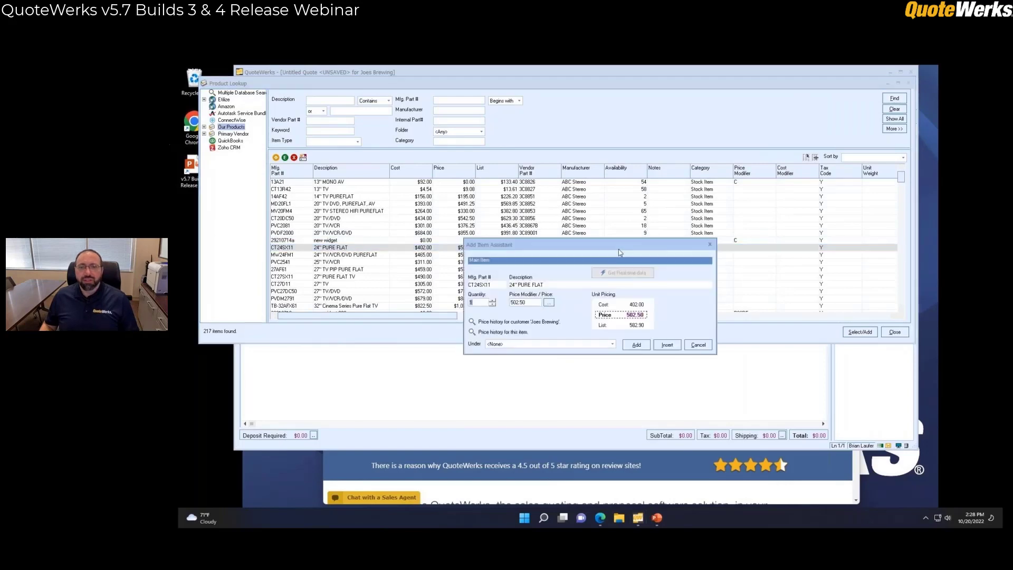
click(636, 344)
click(894, 332)
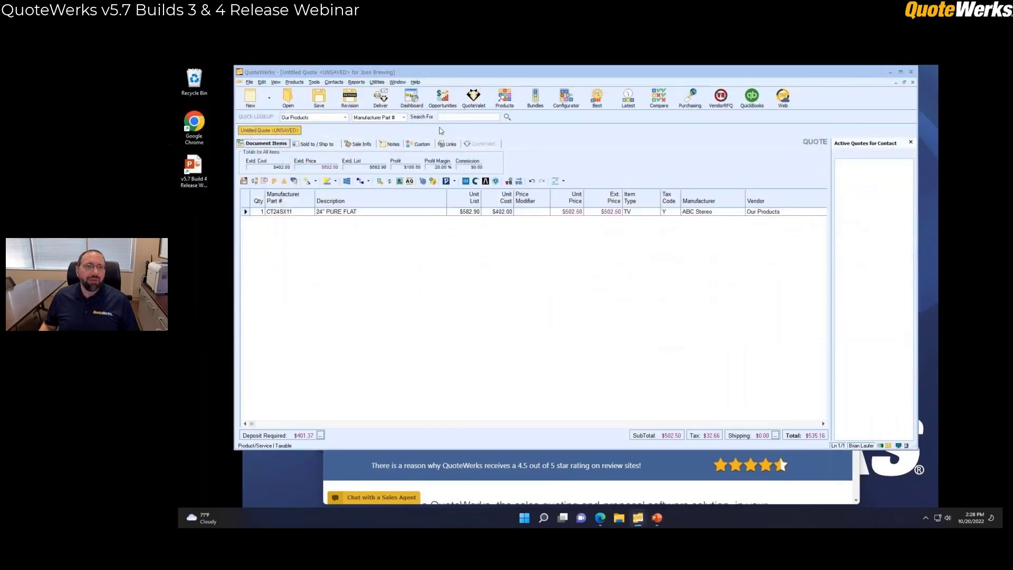
Add one Grill Accessories - Kit bundle to the quote
click(535, 98)
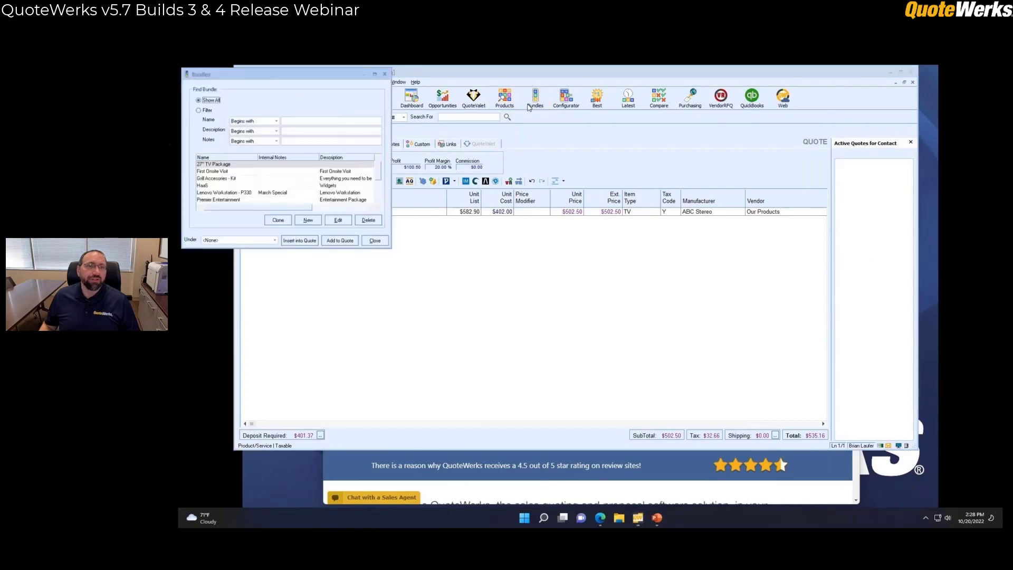
double_click(238, 178)
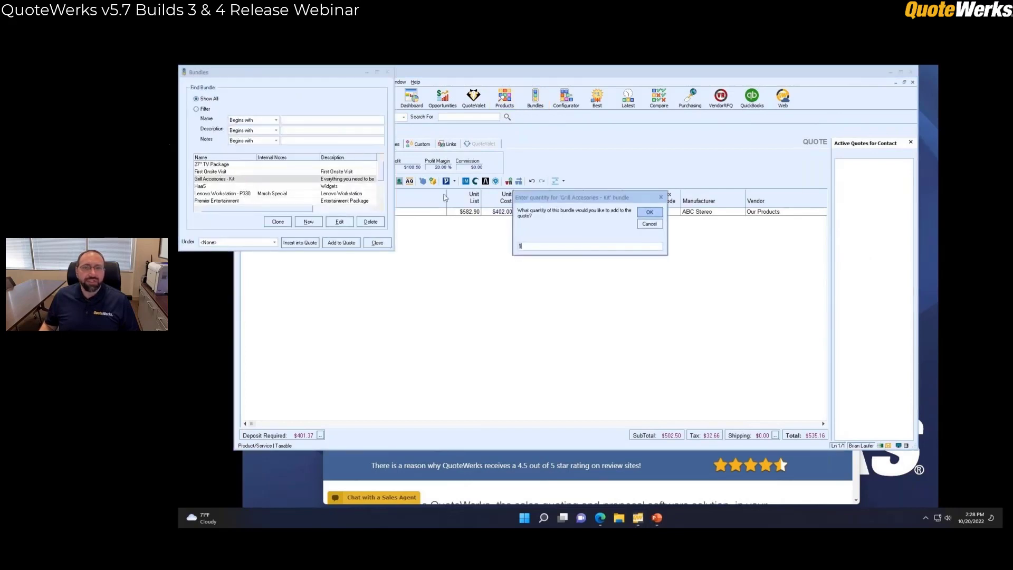
click(650, 211)
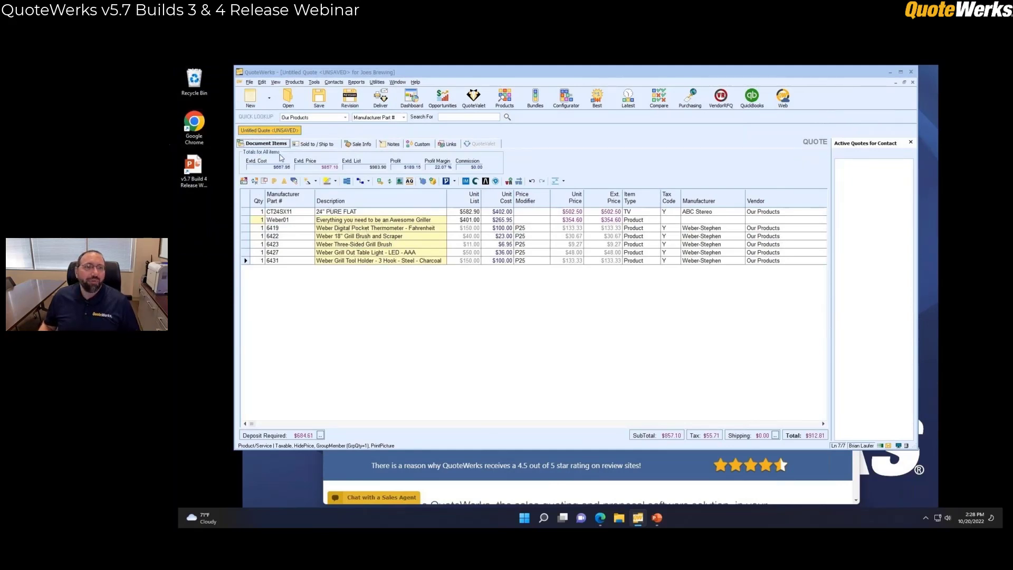
Save the quote as "Joes Brewing - Grill and TV" with the Act! for Web opportunity, linked document and activity options enabled
click(320, 100)
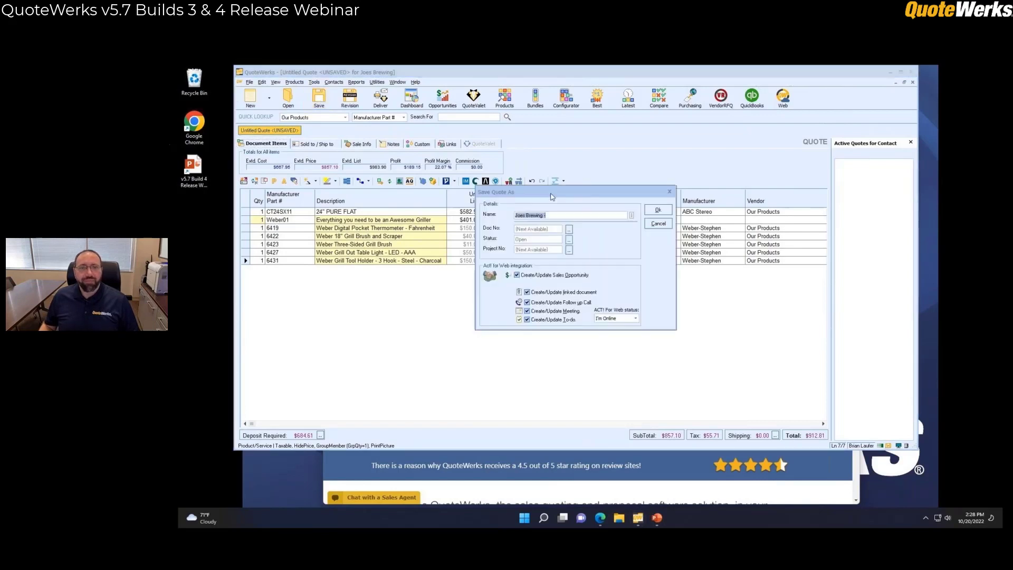
key(End)
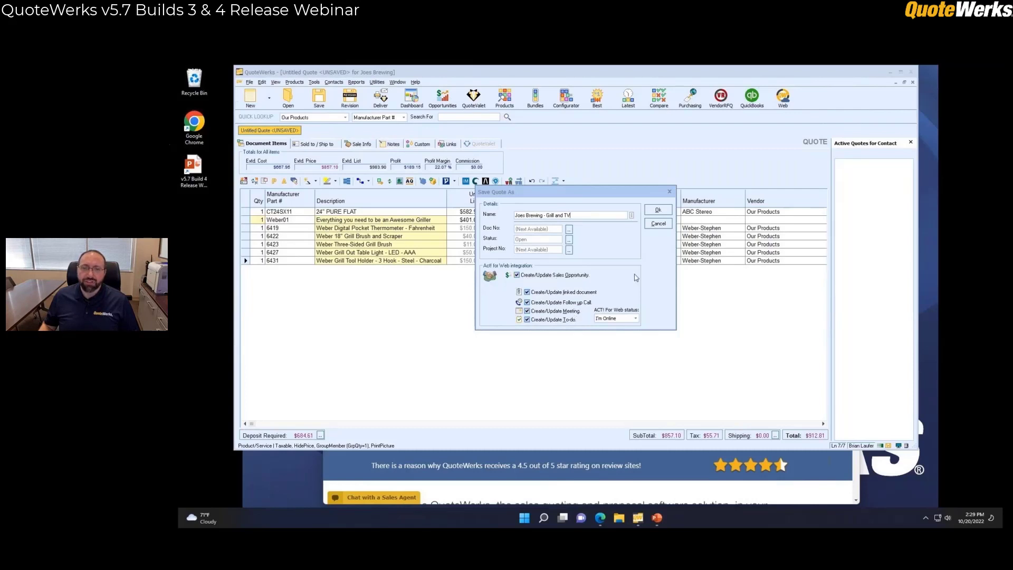
click(664, 208)
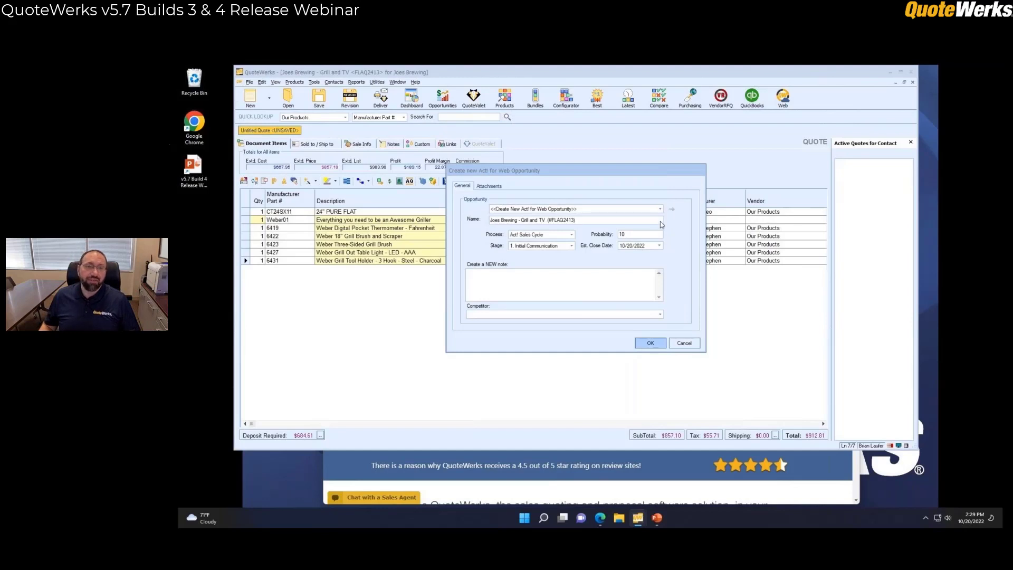
Create a new Act! for Web opportunity for the quote with its stage set to 6. Sales Fulfillment
click(548, 247)
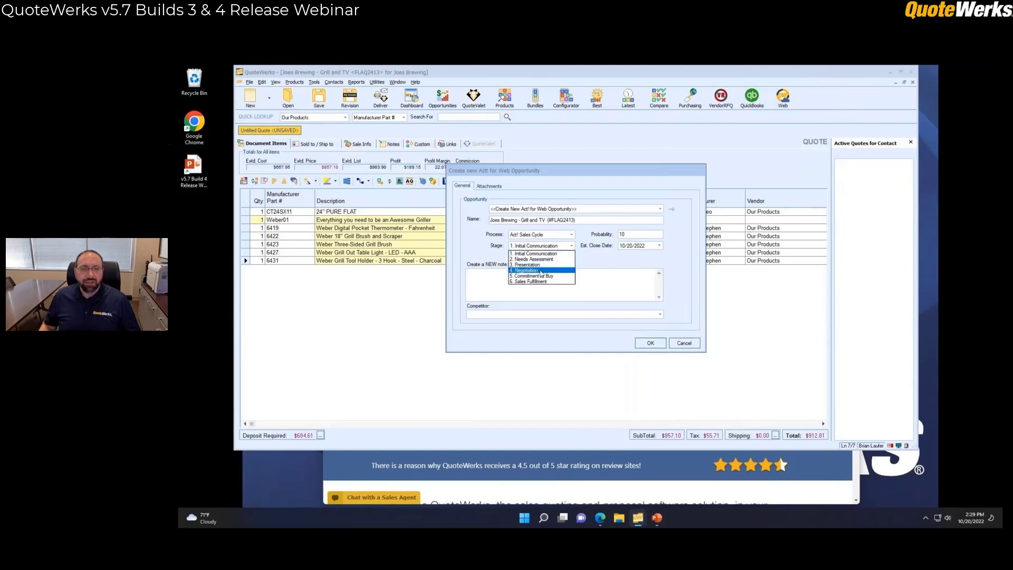
click(536, 282)
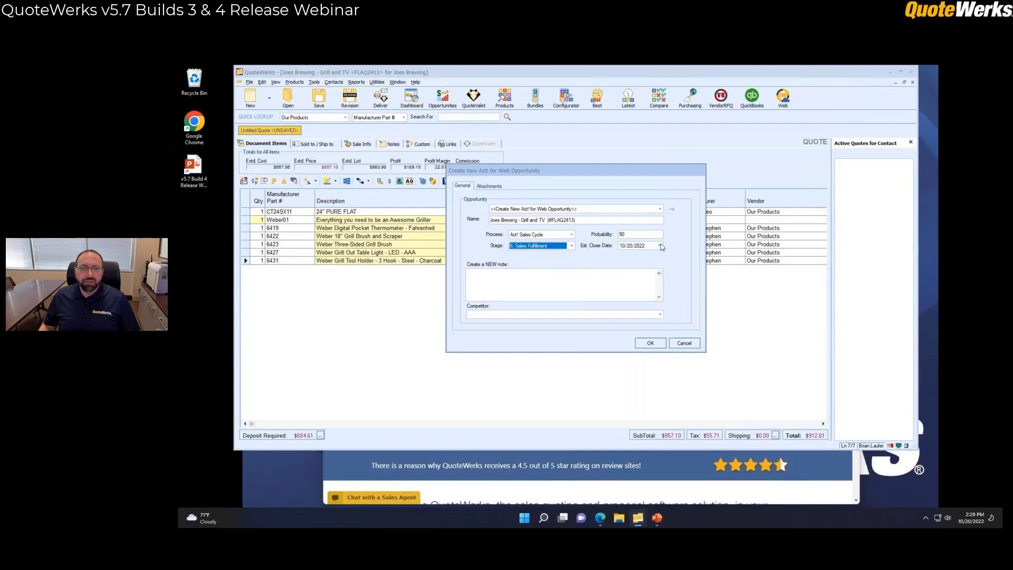
key(Tab)
click(661, 315)
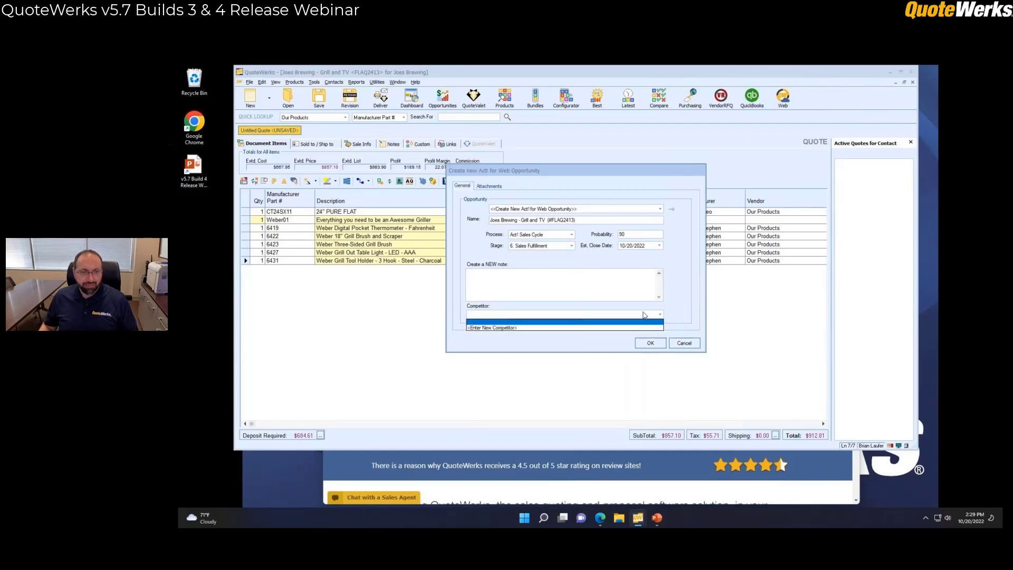
key(Return)
click(651, 344)
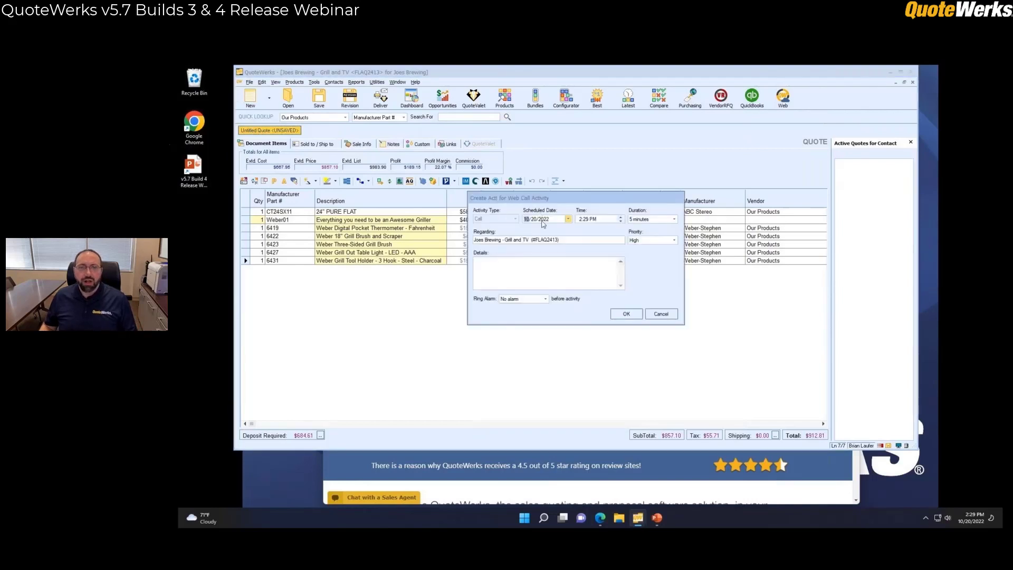
Create the Act! for Web call activity for 10/27/2022 with the details "Followup on Quote"
click(568, 219)
click(574, 276)
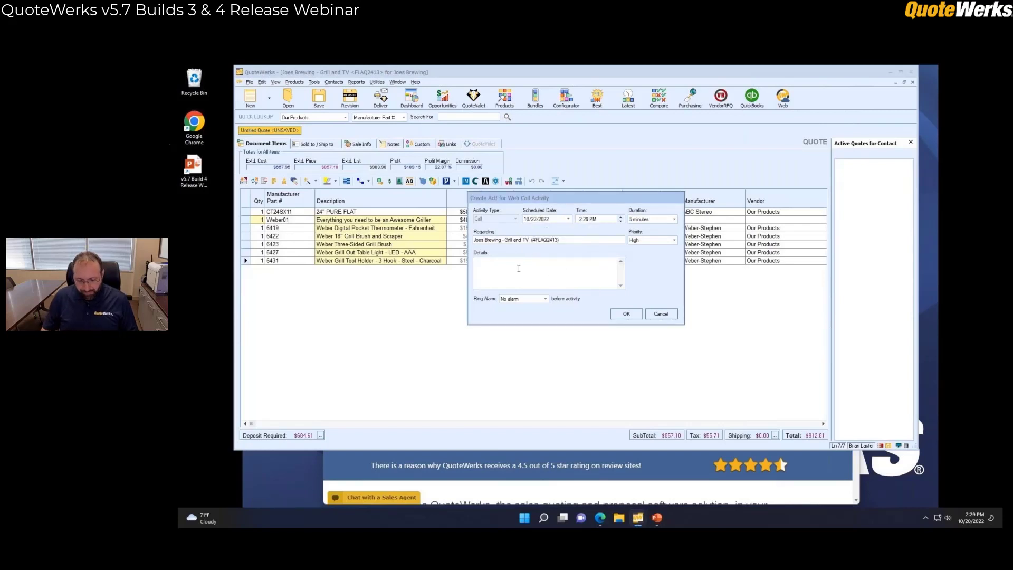
text(on Quote)
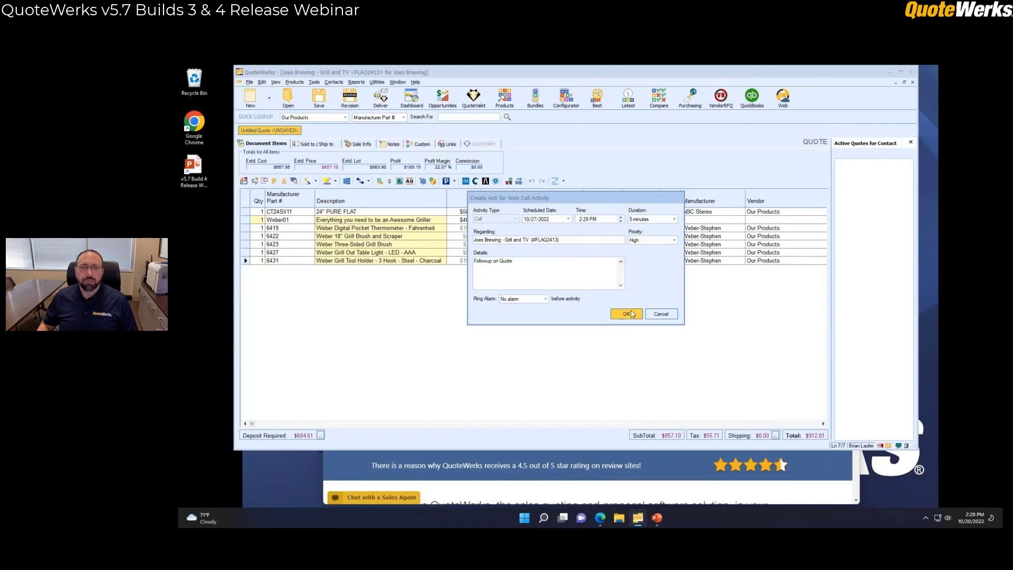
click(627, 314)
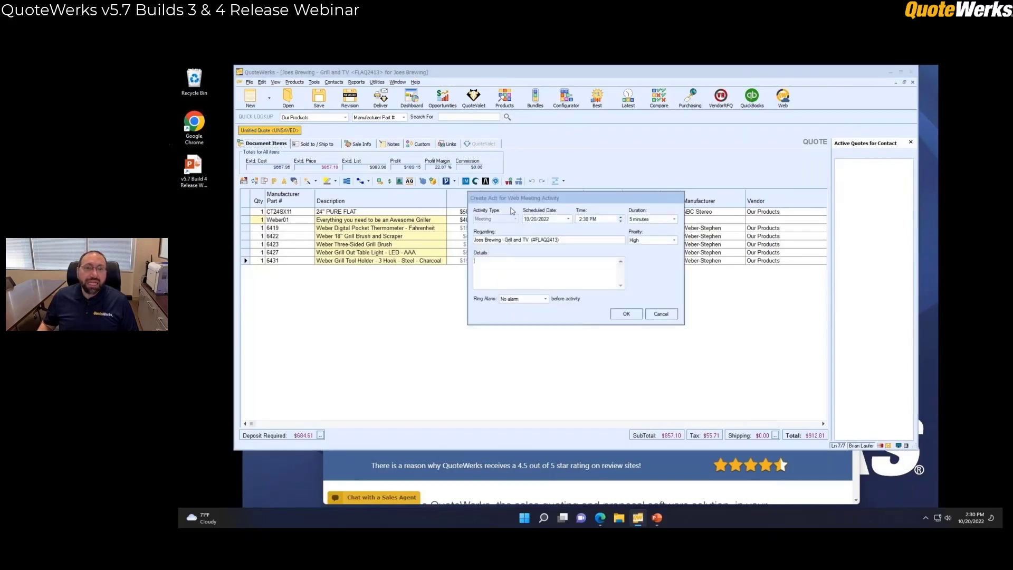
Create the Act! for Web meeting activity for 11/1/2022 with the details "Schedule a meeting regarding quote"
click(569, 219)
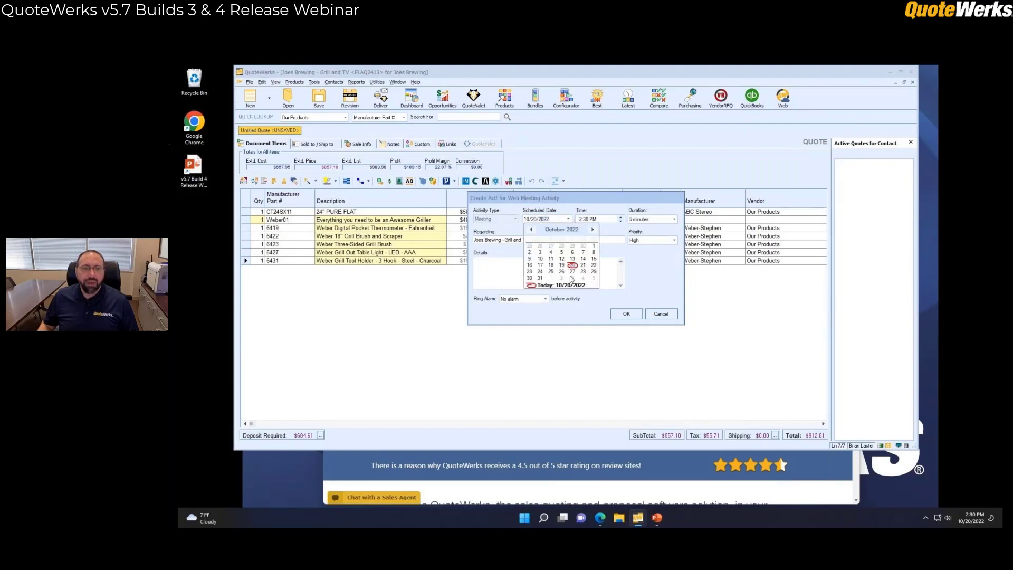
click(551, 278)
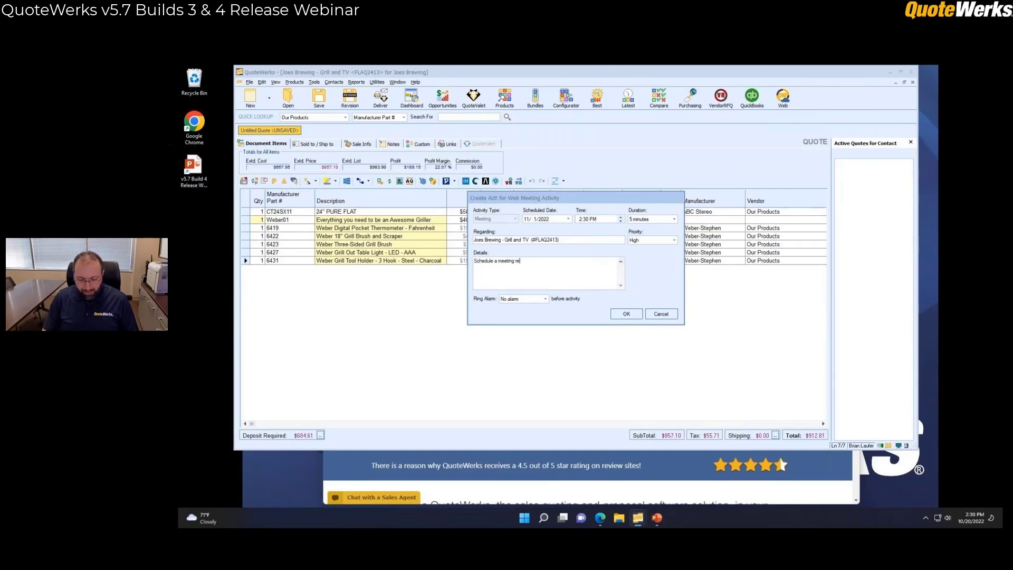
text(quote)
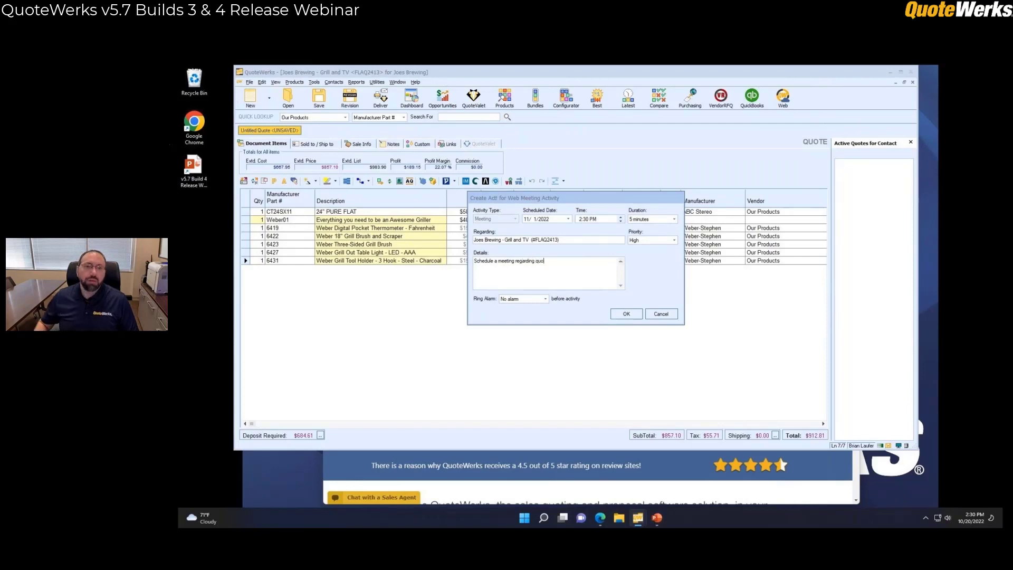
click(626, 315)
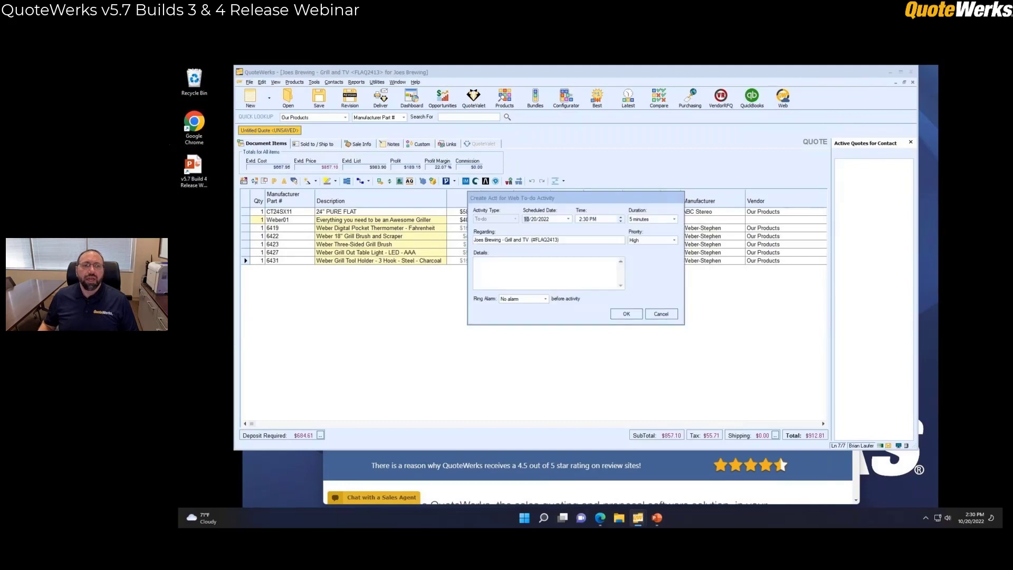
Create the Act! for Web to-do activity for 10/21/2022 with the details "Make sure items are available"
click(568, 219)
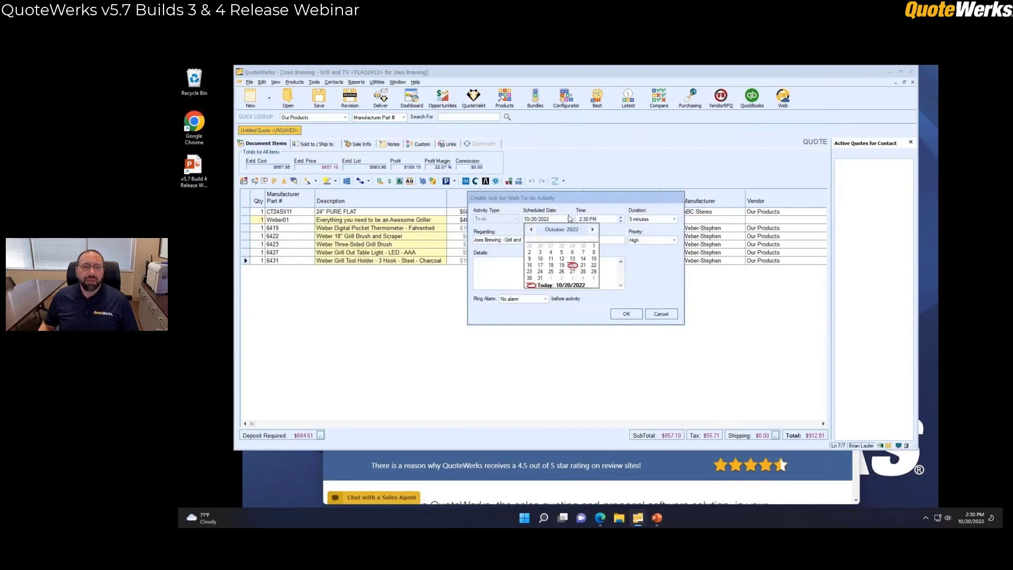
click(583, 270)
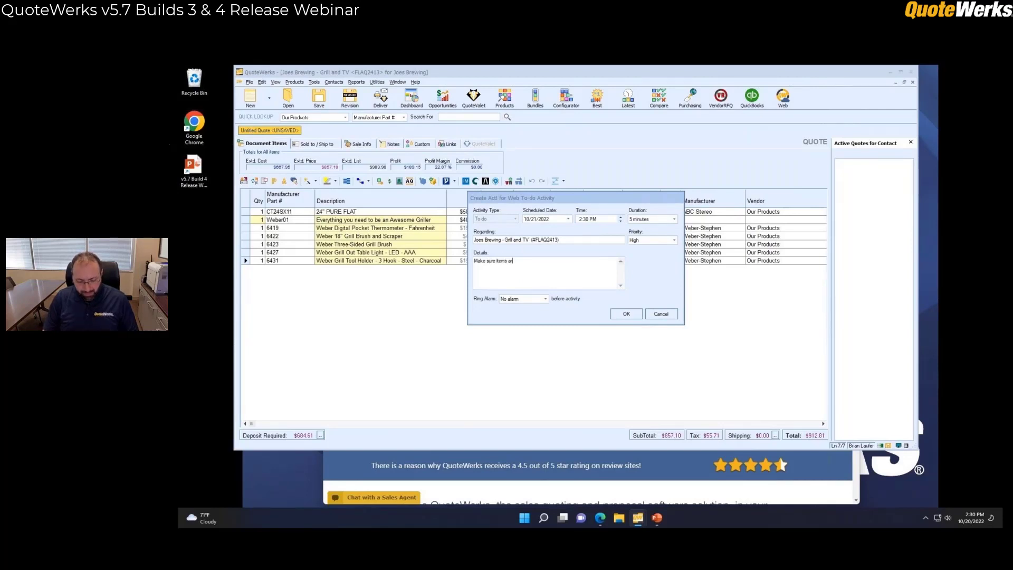
text(ble)
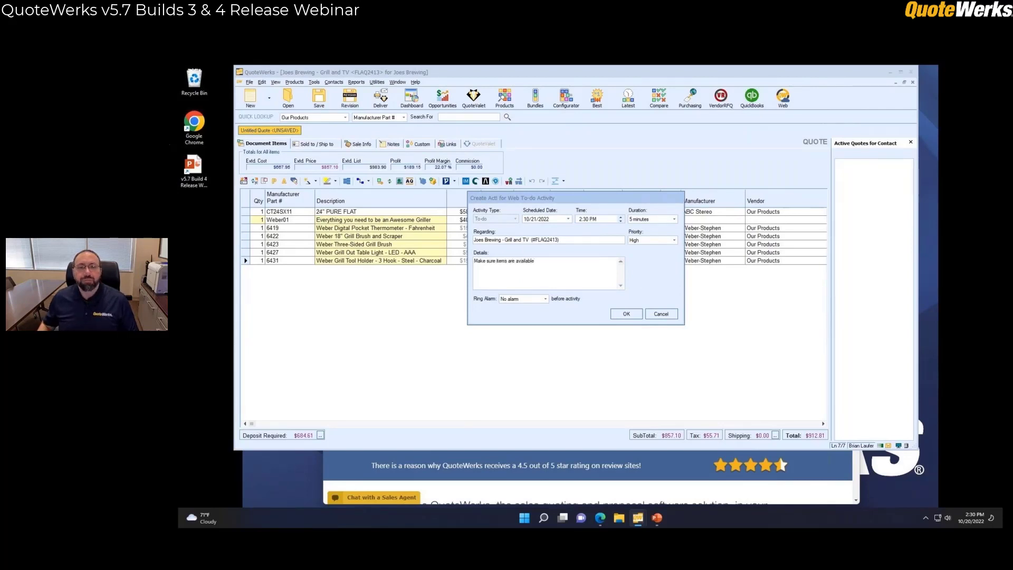
click(626, 314)
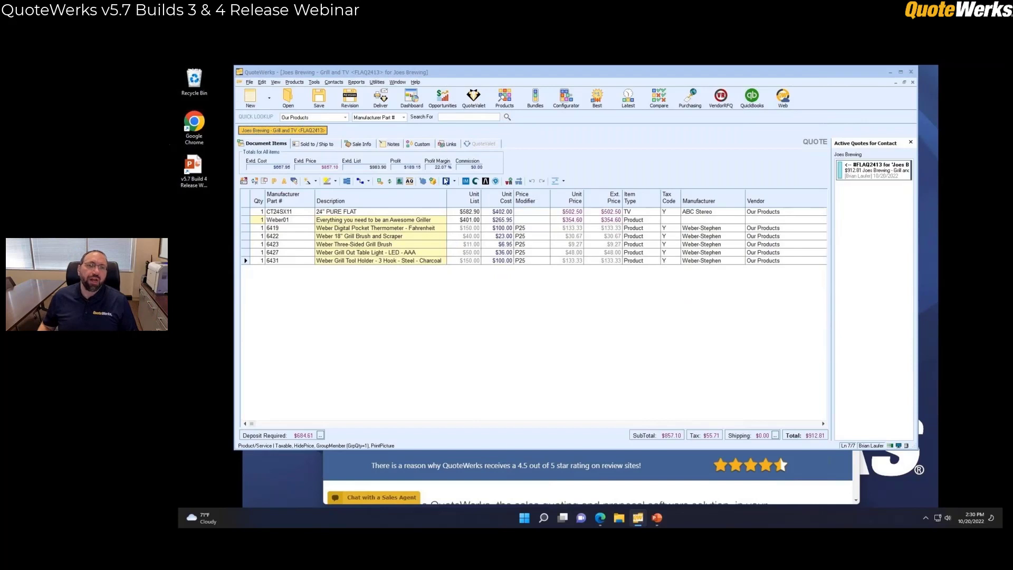
Try to view the quote's 'Sold To' company in Act! for Web from the quote's links
click(447, 143)
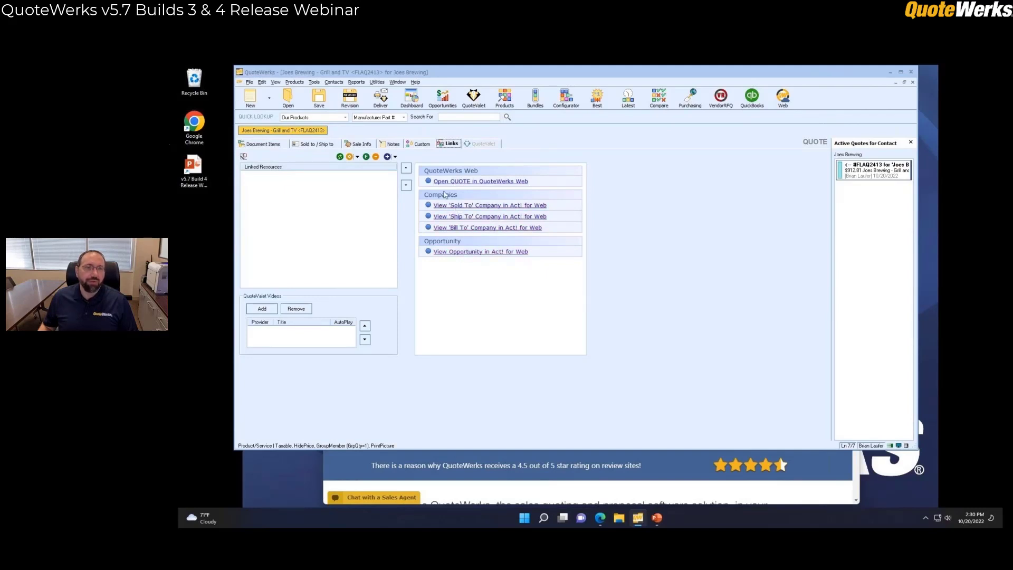
click(478, 205)
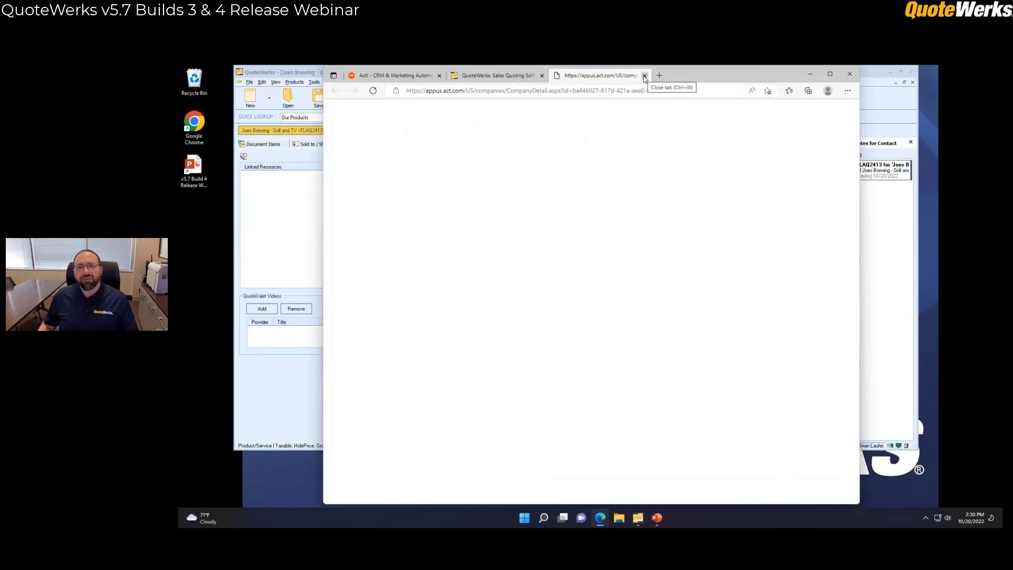
click(644, 76)
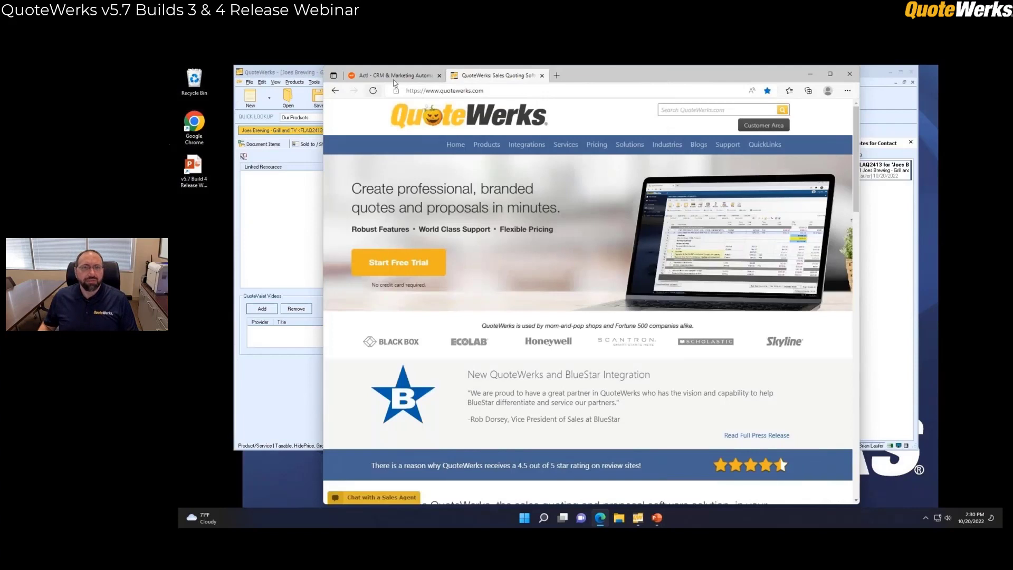
Launch Act! in the browser, then view the 'Sold To' company in Act! for Web from the QuoteWerks quote's links
key(ctrl+shift+Tab)
click(646, 107)
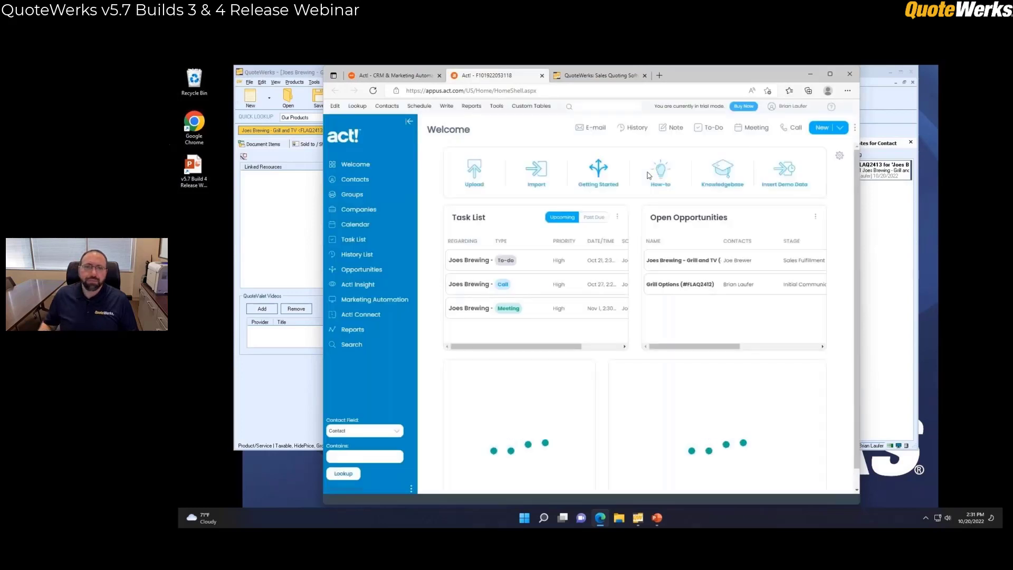
click(283, 240)
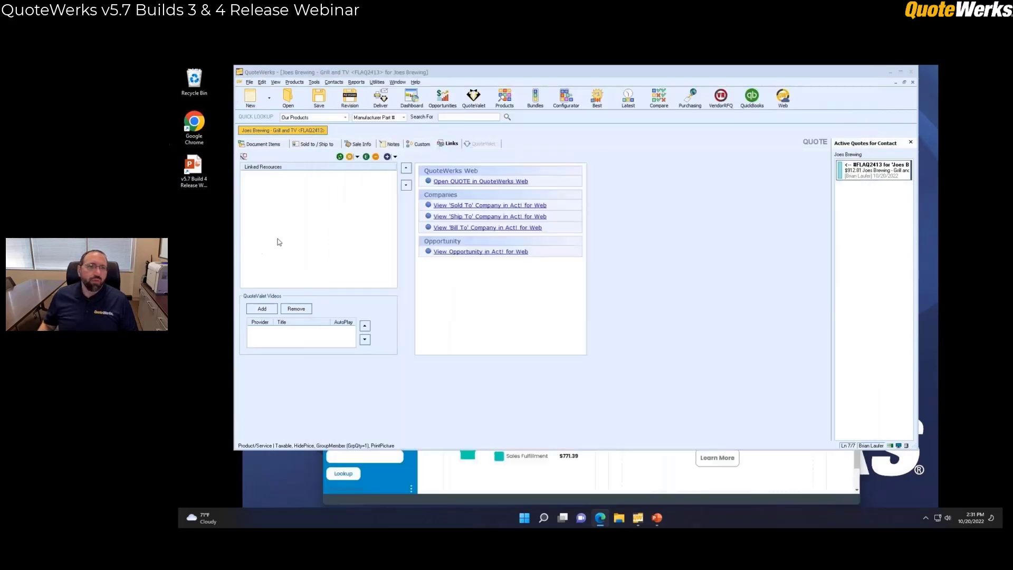
click(481, 206)
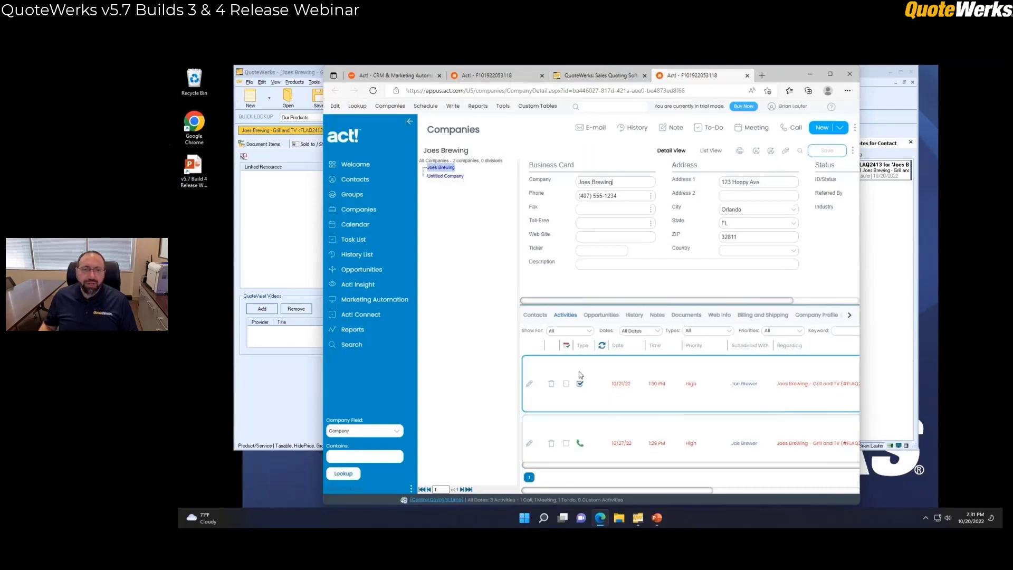
List the company's opportunities in the maximized browser and open the Joes Brewing - Grill and TV opportunity
click(599, 318)
click(831, 74)
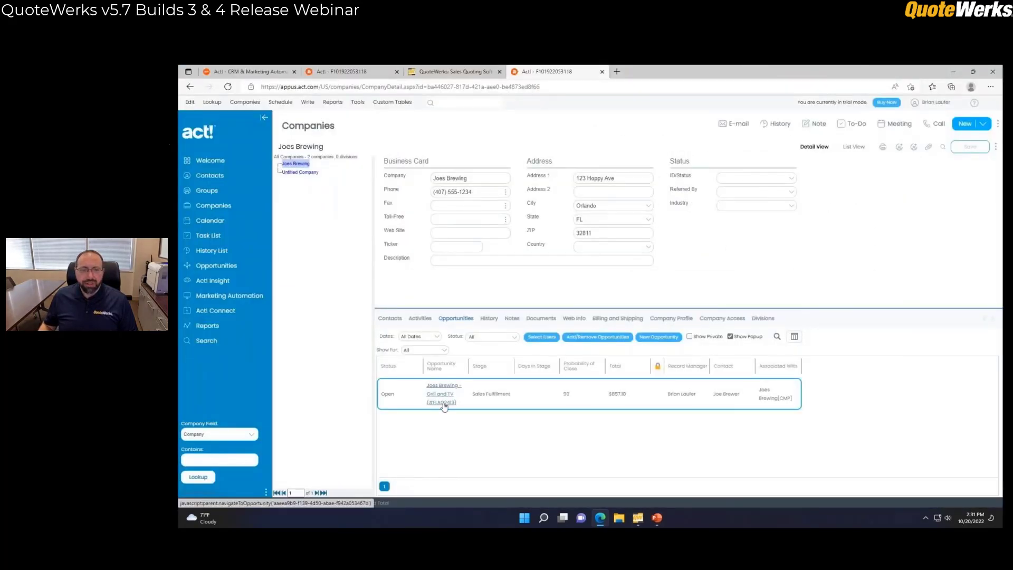
click(436, 403)
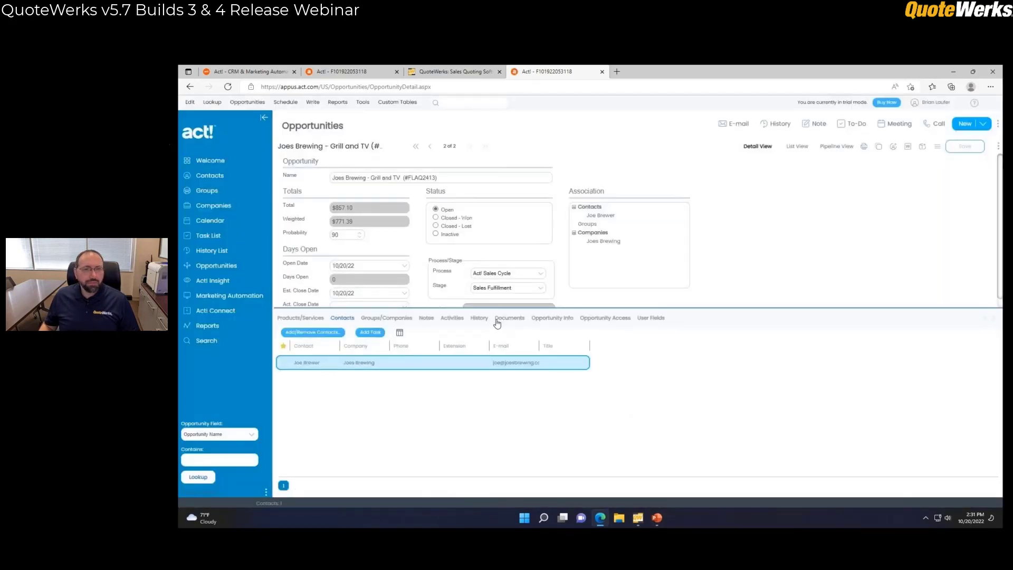
Review the opportunity's products and services, scheduled activities and attached quote document
click(307, 317)
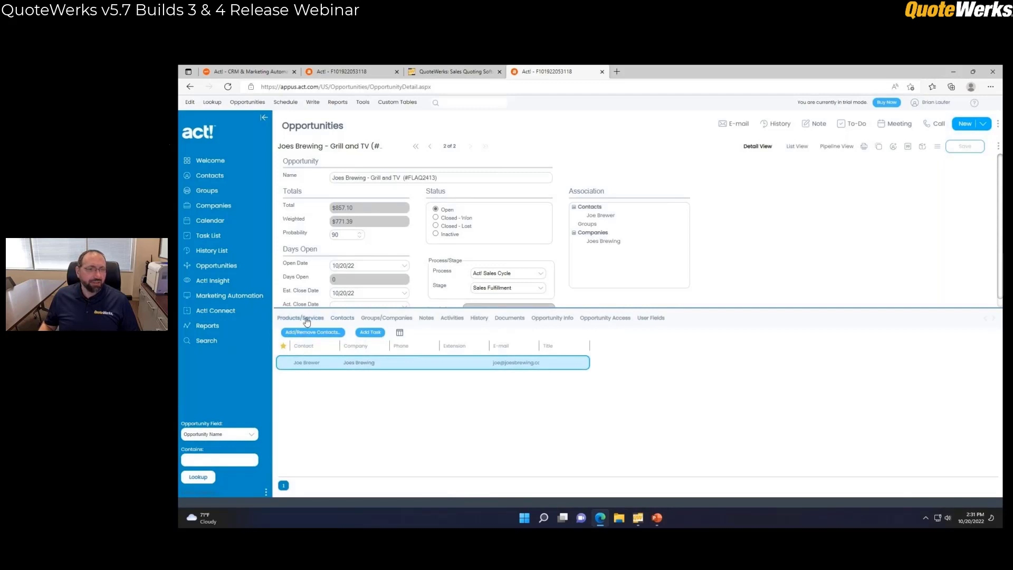
scroll(422, 395, down, 3)
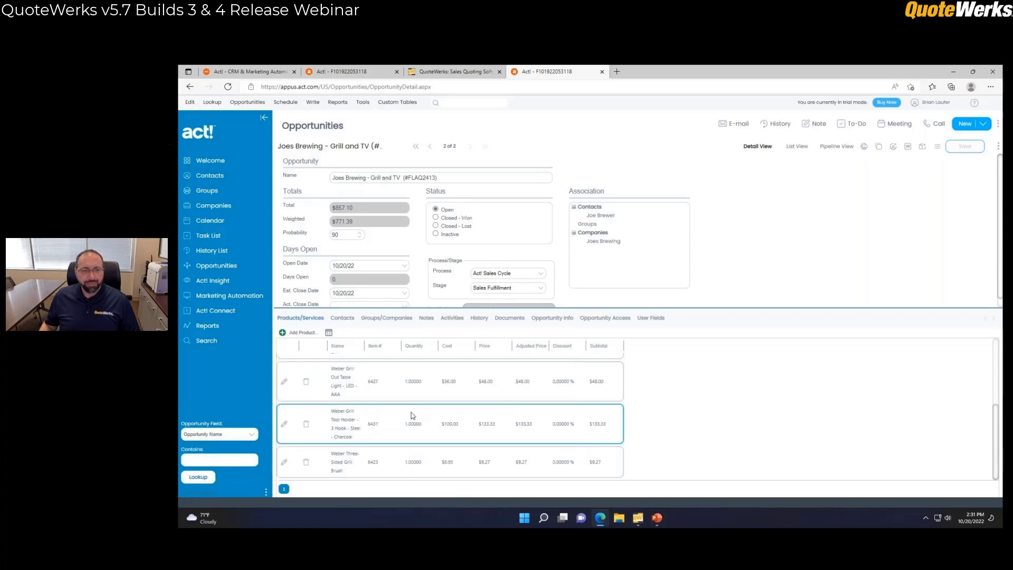
scroll(411, 413, up, 5)
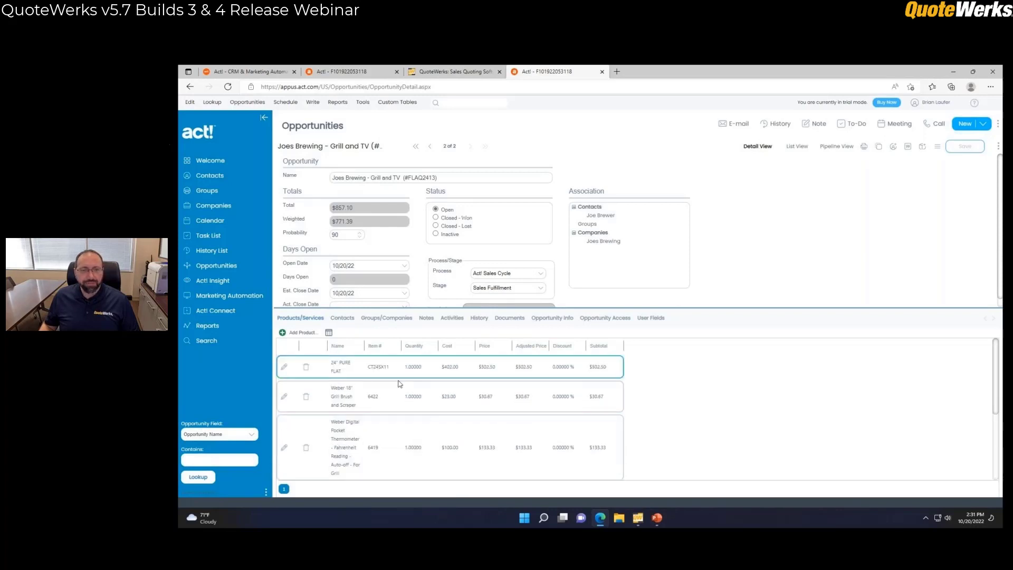
click(450, 318)
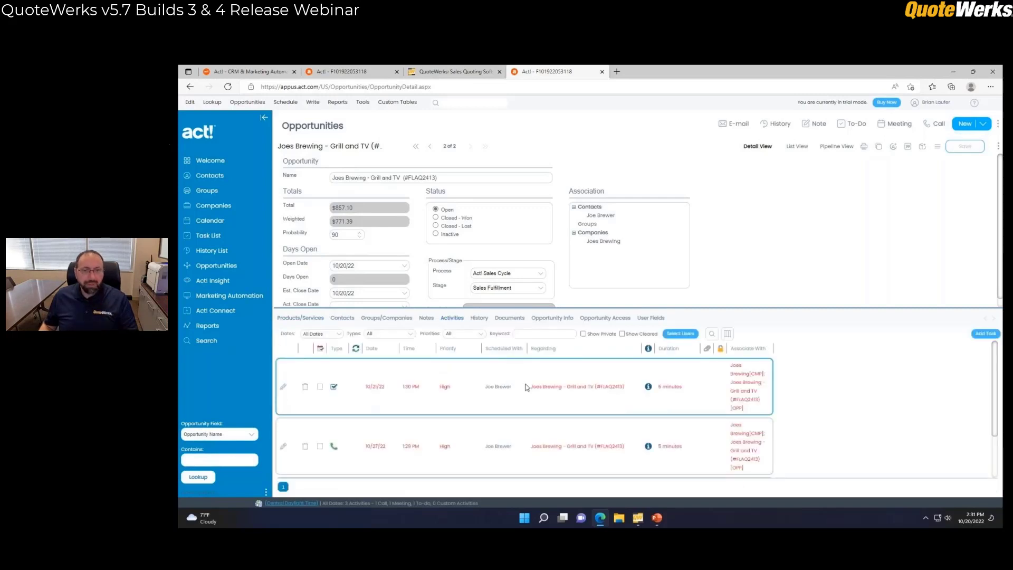
click(503, 319)
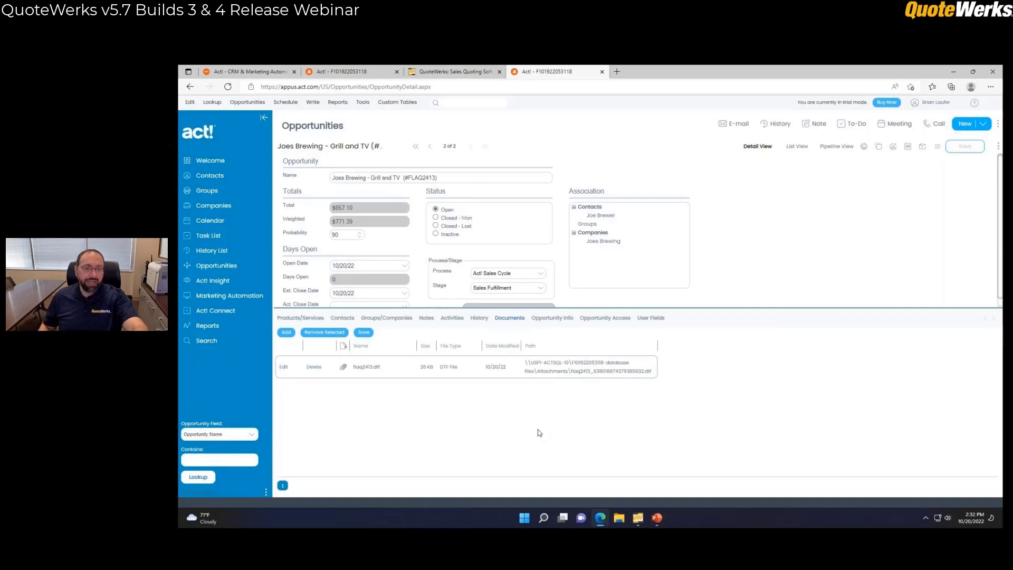
click(430, 373)
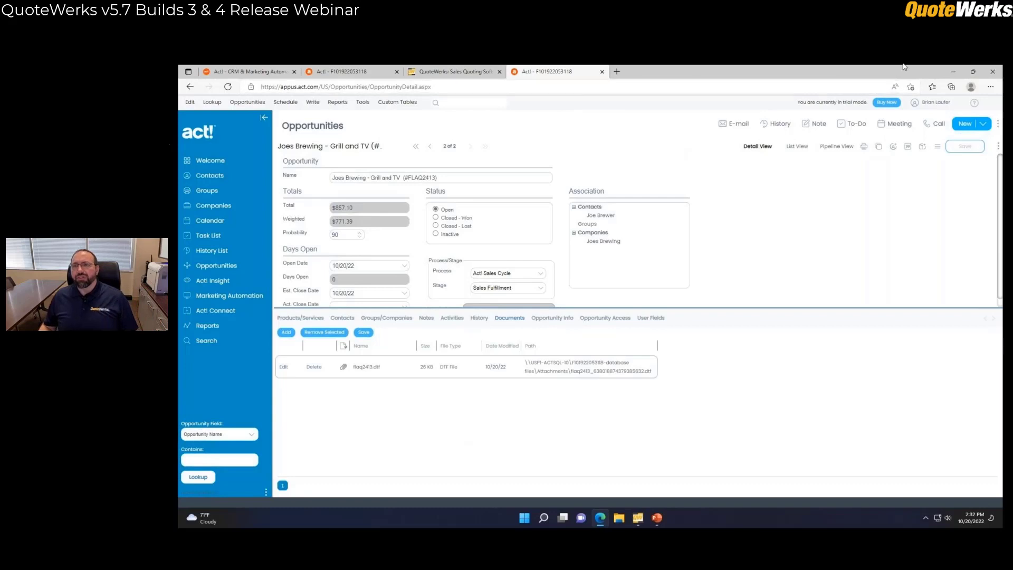
Open the November 2022 for MSPs article from the QuoteWerks website's blogs and review its event sections
click(459, 73)
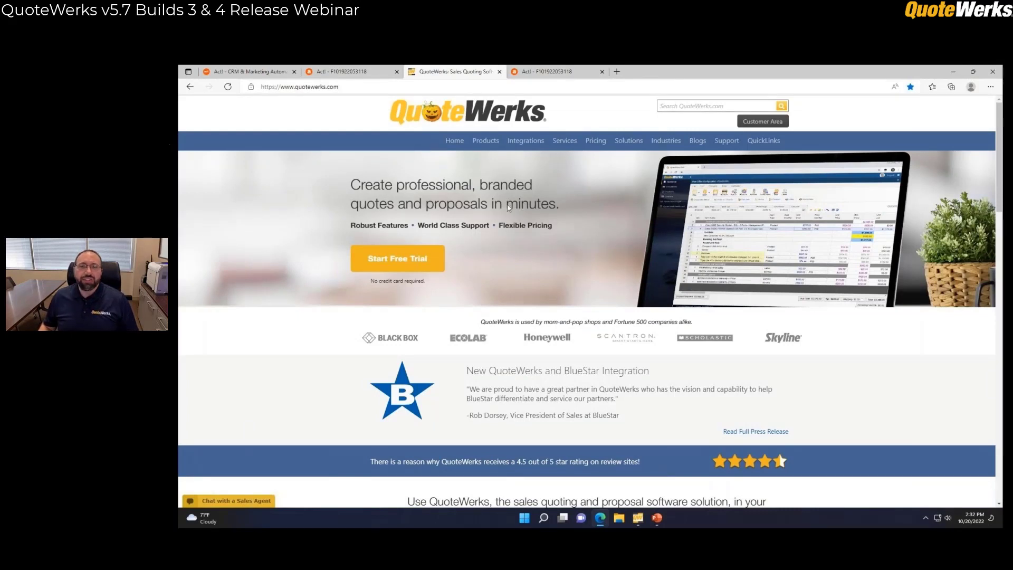
click(697, 144)
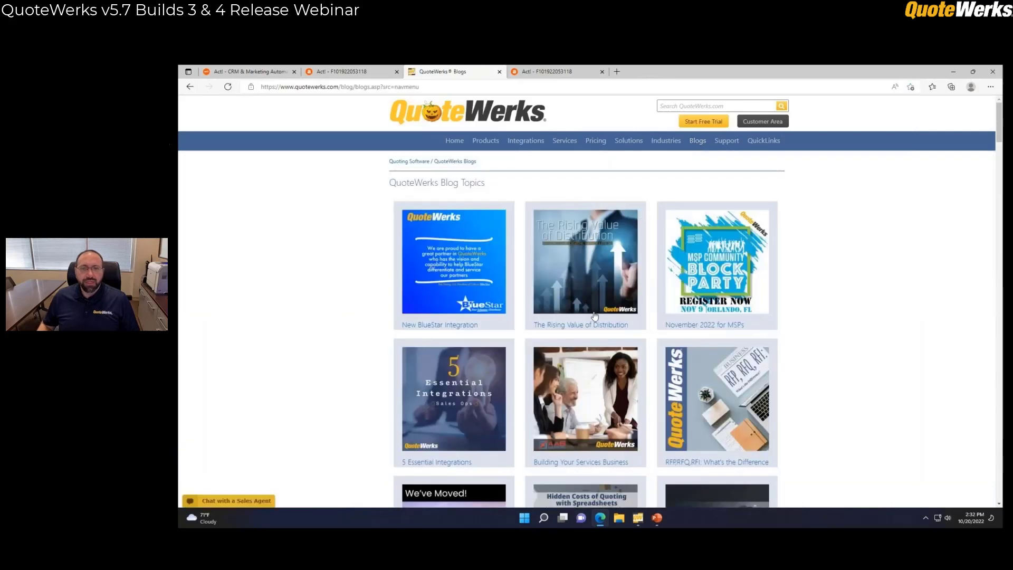
click(694, 264)
scroll(723, 298, down, 5)
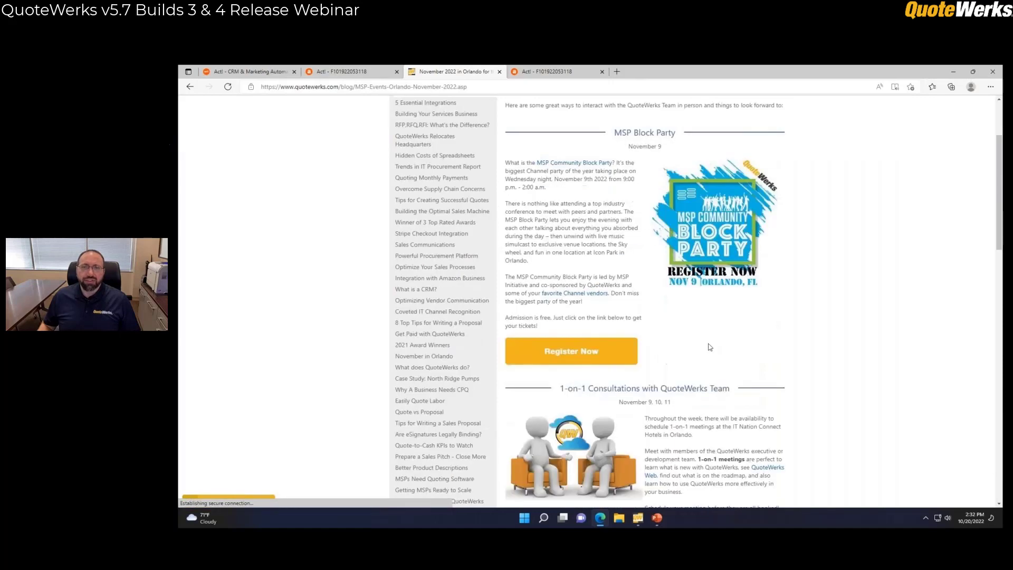
scroll(723, 298, up, 2)
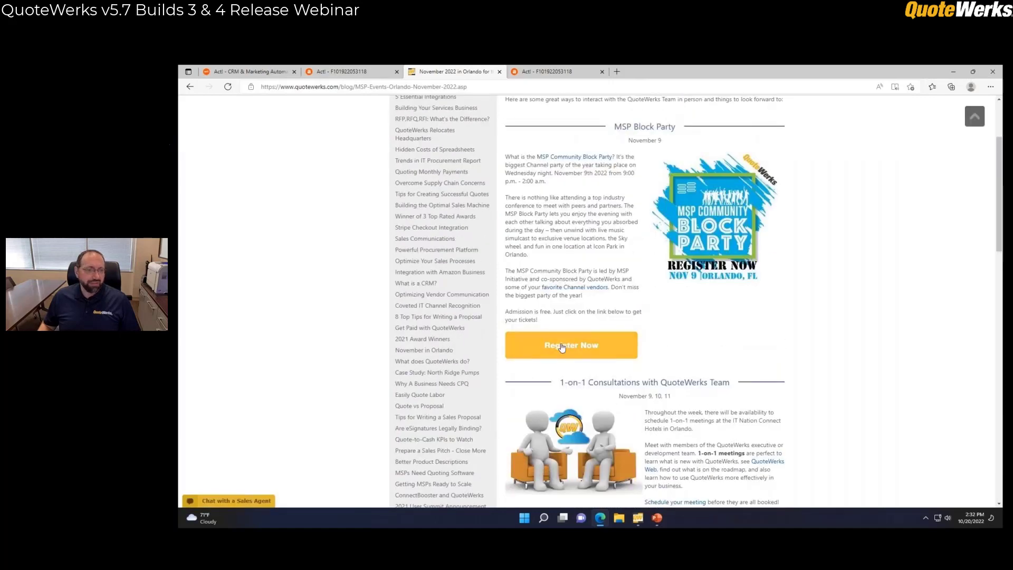
scroll(833, 310, down, 2)
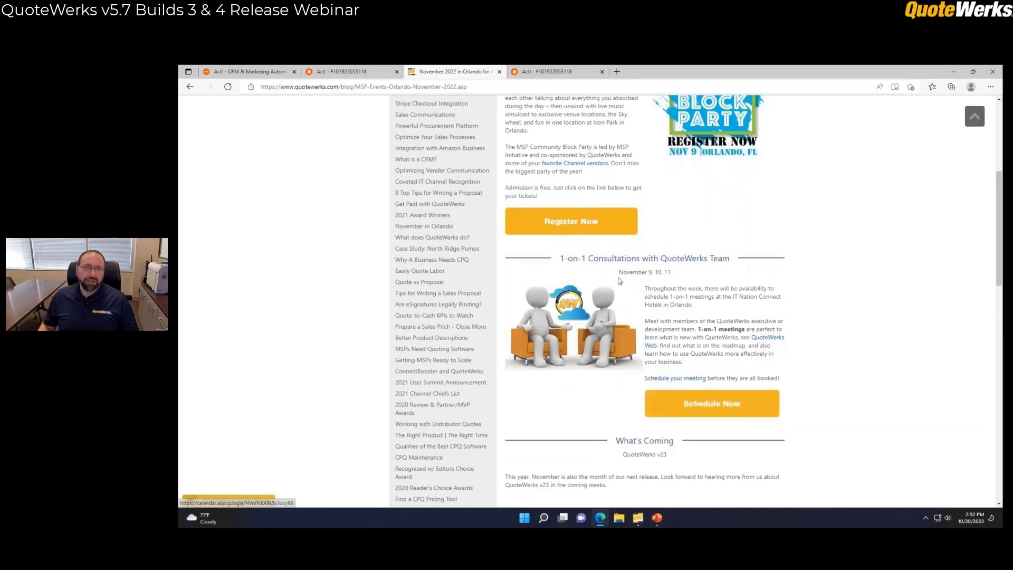
scroll(620, 268, up, 3)
scroll(619, 268, up, 1)
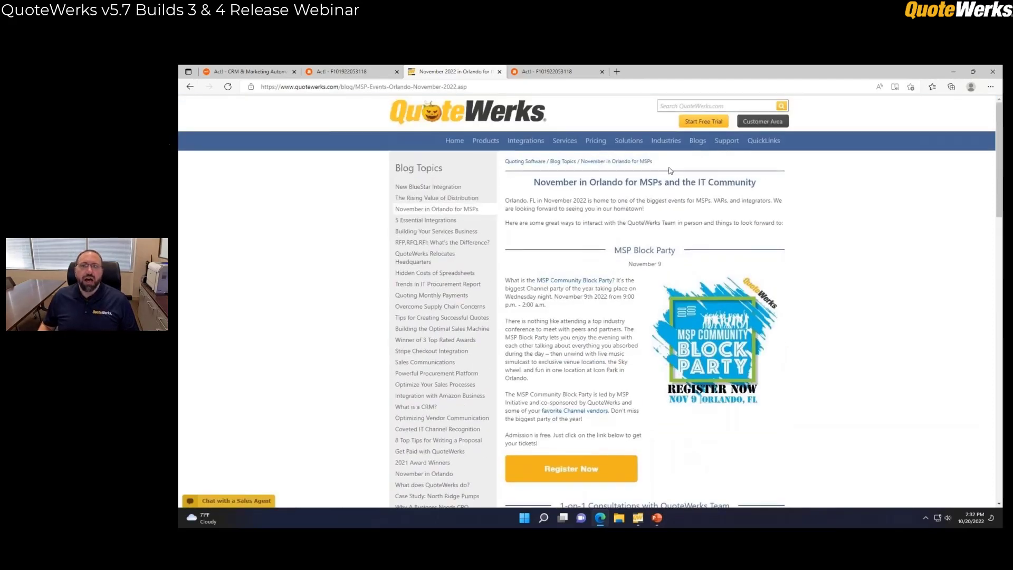
Show all updates in the QuoteWerks Update Center and open the v5.7 Build 4.11 and Build 3.21 feature lists in new tabs
mouse_move(718, 151)
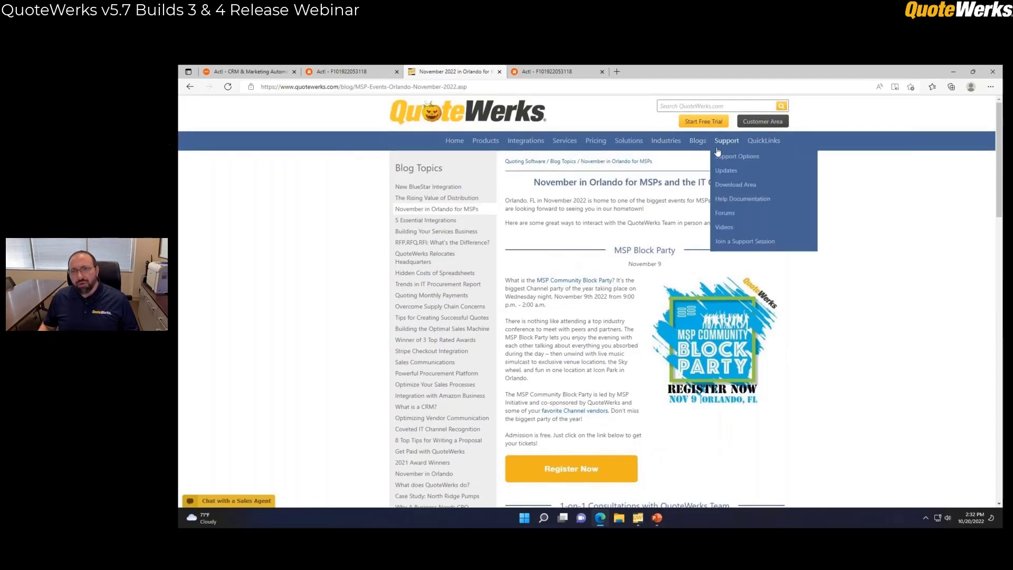
click(722, 174)
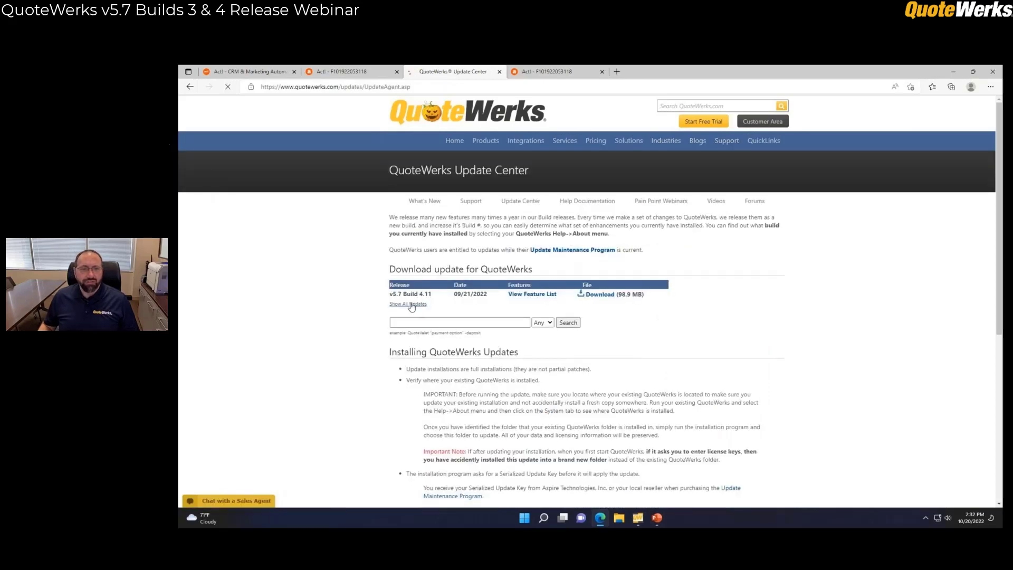
click(410, 304)
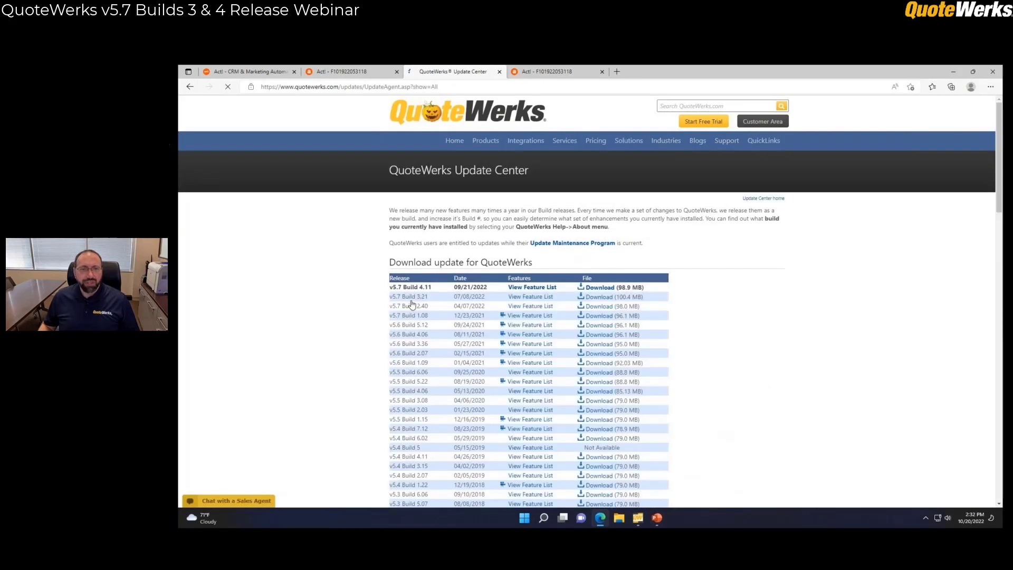
right_click(533, 292)
click(559, 299)
right_click(533, 296)
click(559, 303)
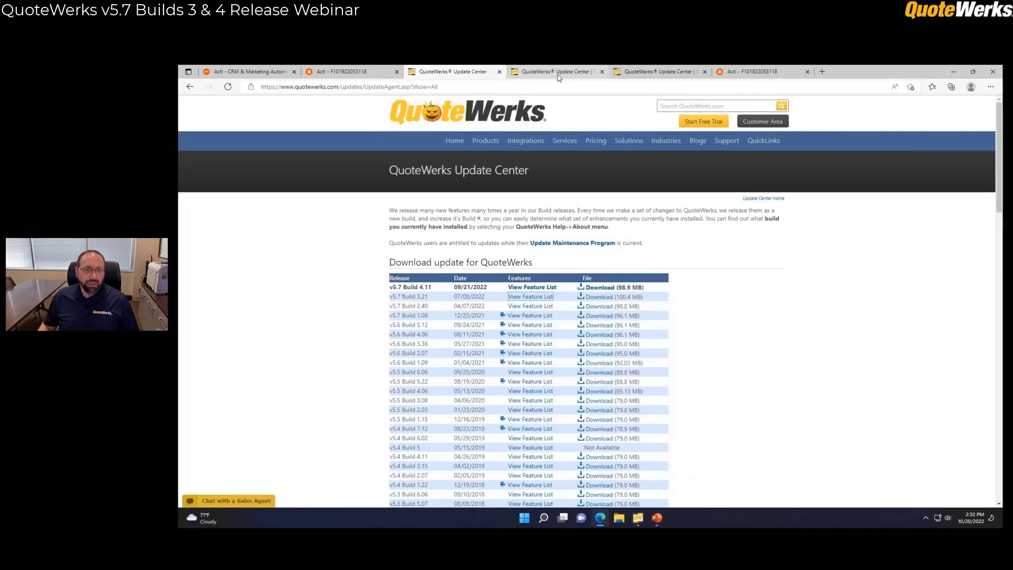
Skim the v5.7 Build 4 and Build 3 feature lists for new features and fixes
click(552, 71)
scroll(588, 305, down, 10)
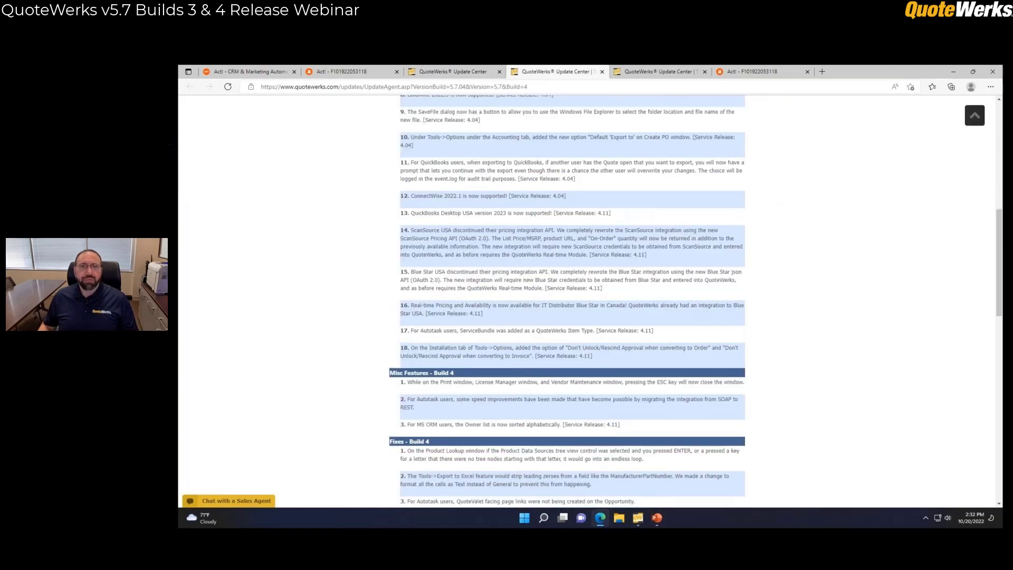
scroll(588, 304, up, 10)
click(658, 72)
scroll(642, 186, down, 15)
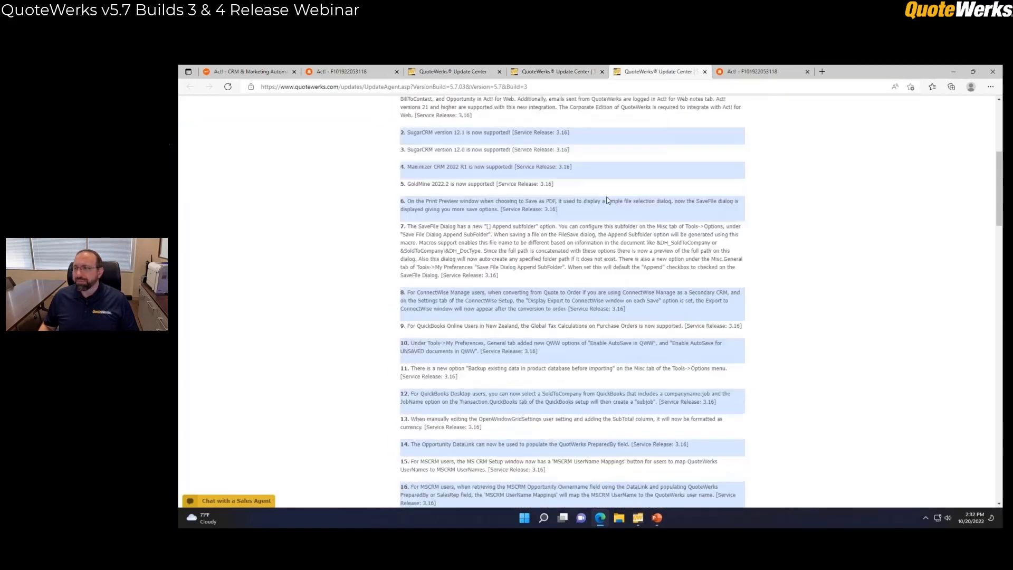
scroll(643, 186, up, 15)
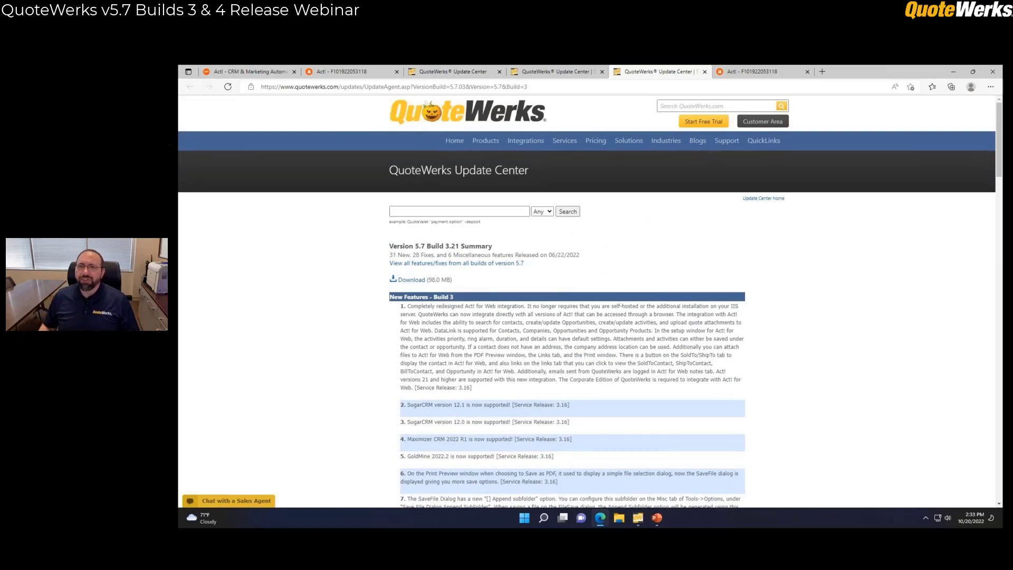
Minimize the browser and show the quote's document items in QuoteWerks desktop
click(953, 71)
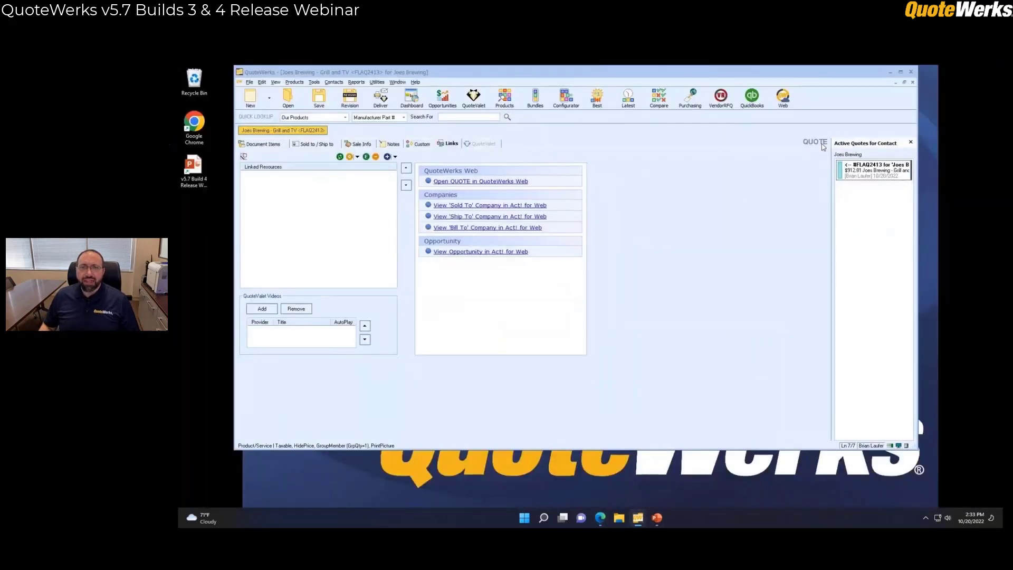
click(263, 145)
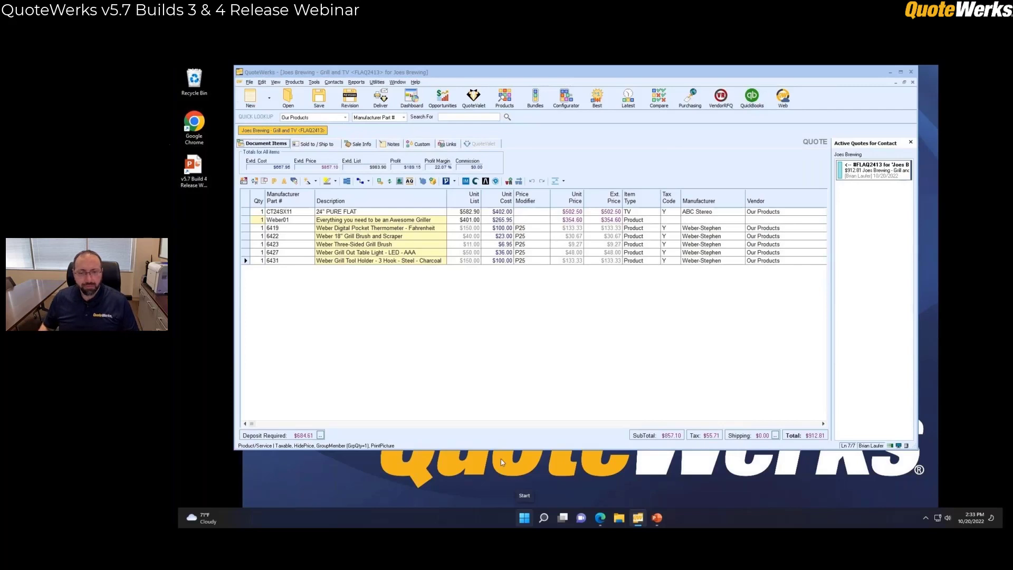
click(693, 483)
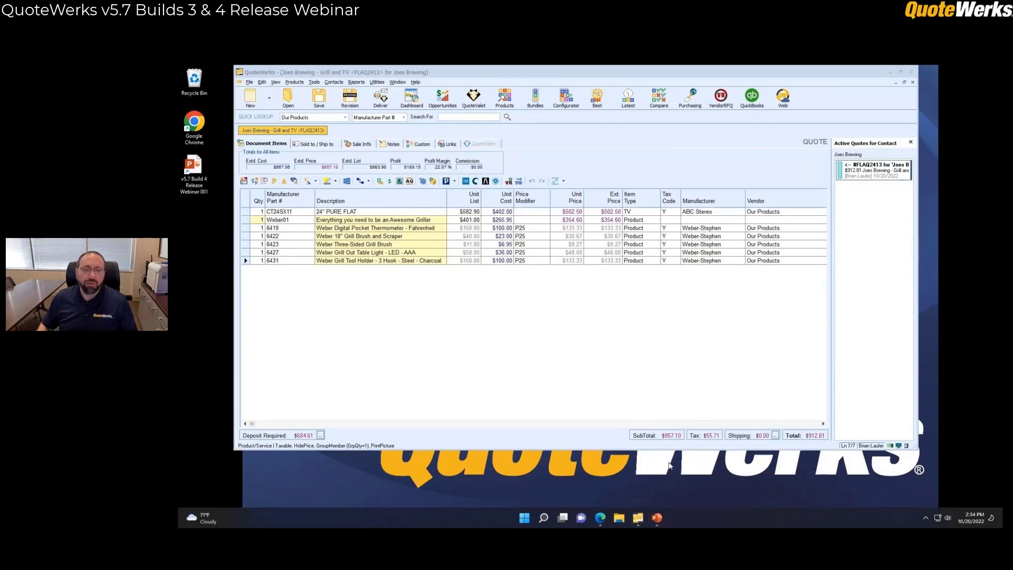
mouse_move(638, 518)
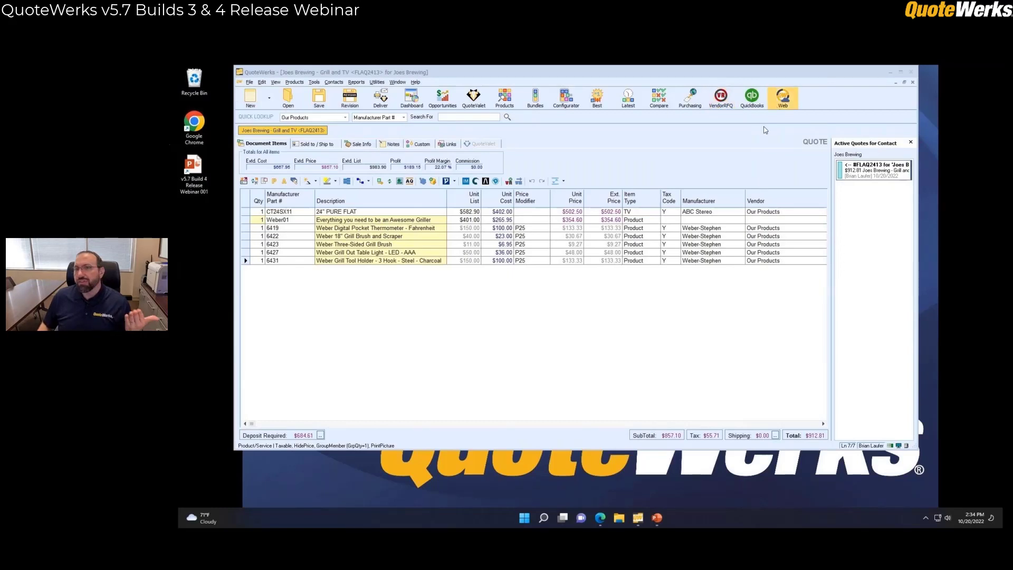
Launch QuoteWerks Web from the desktop application and log in by entering the account password
click(778, 107)
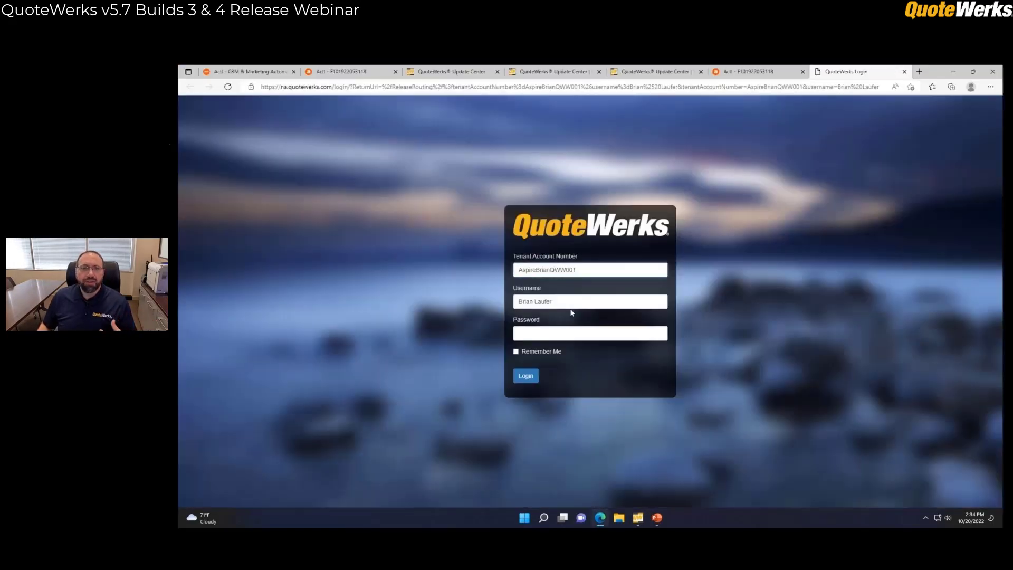
text(*)
key(Return)
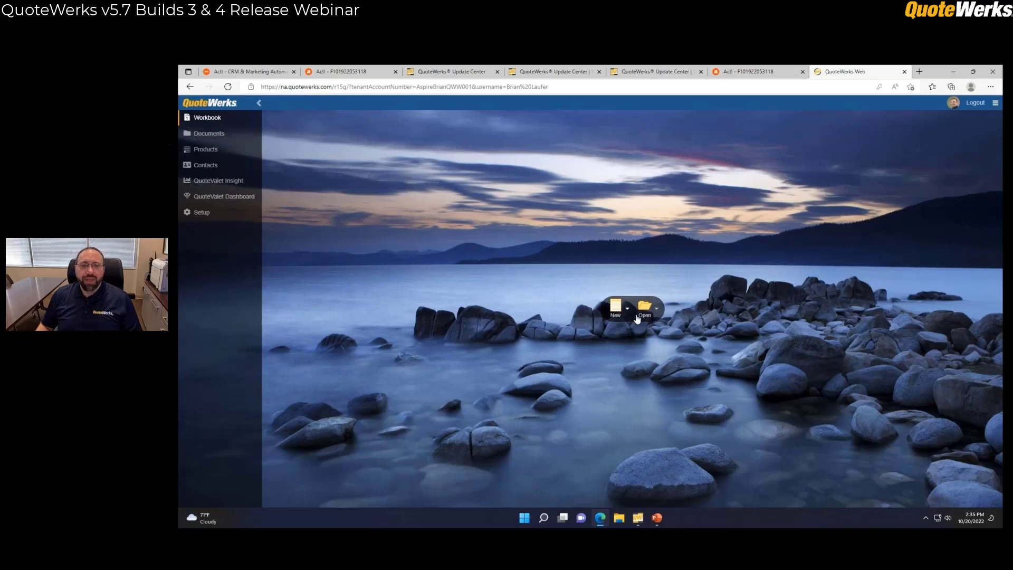
Try to open the recent quote "Joes Brewing - Grill and TV" in QuoteWerks Web, declining the read-only copy
click(656, 309)
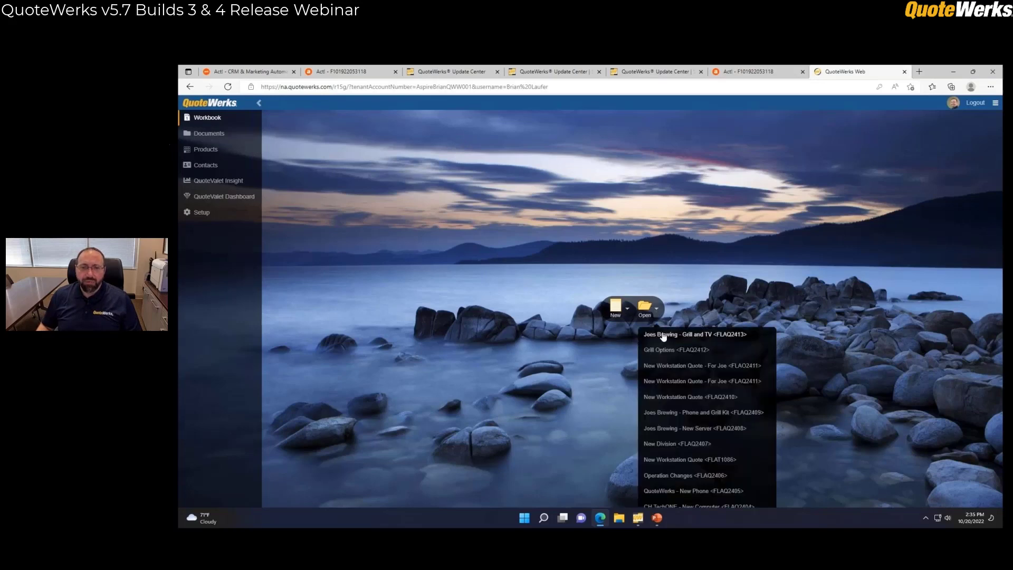
click(664, 336)
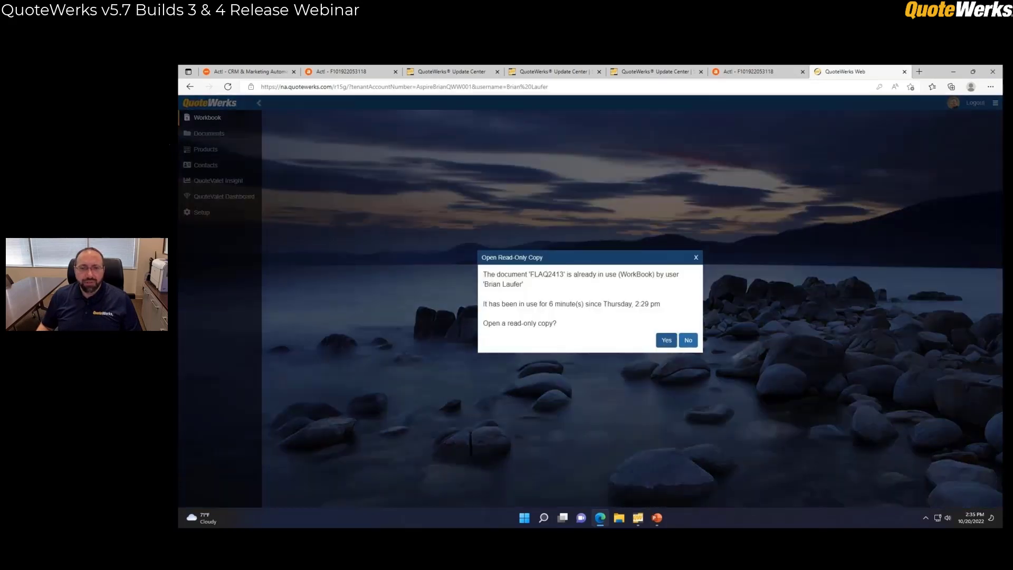
click(688, 341)
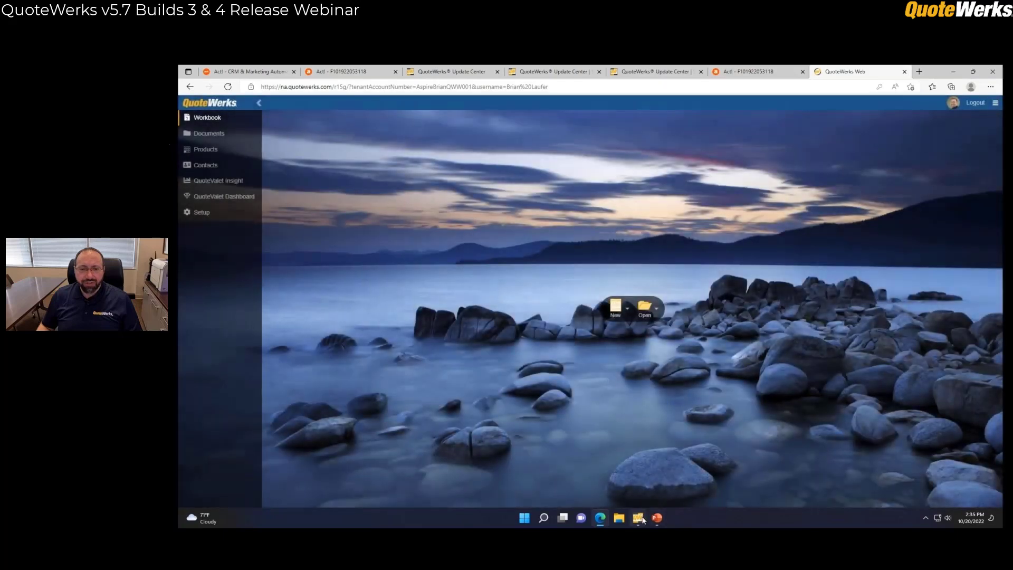
Close the Joes Brewing - Grill and TV quote in QuoteWerks desktop and open it from the recent documents in QuoteWerks Web
click(638, 518)
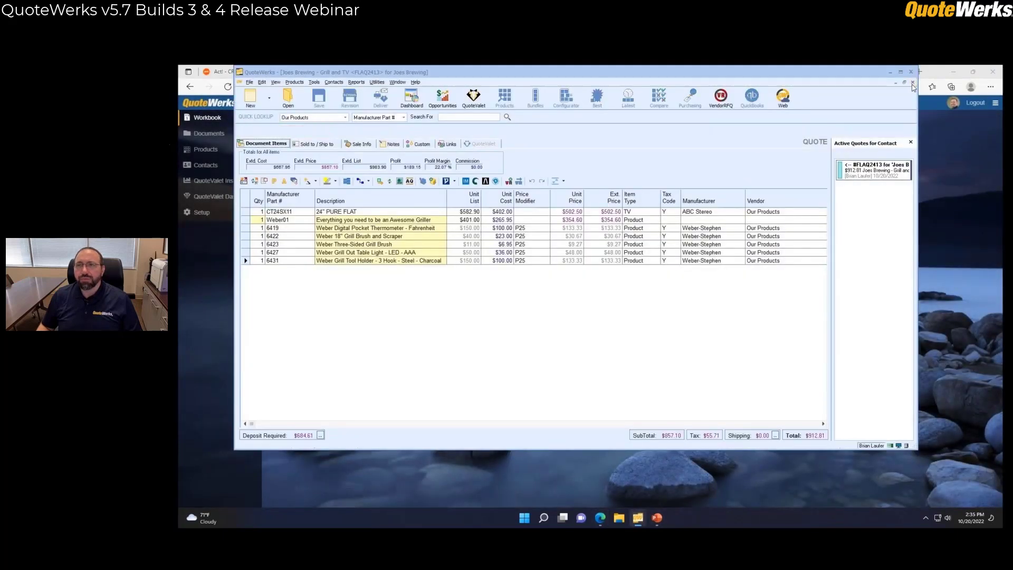
click(912, 82)
click(926, 124)
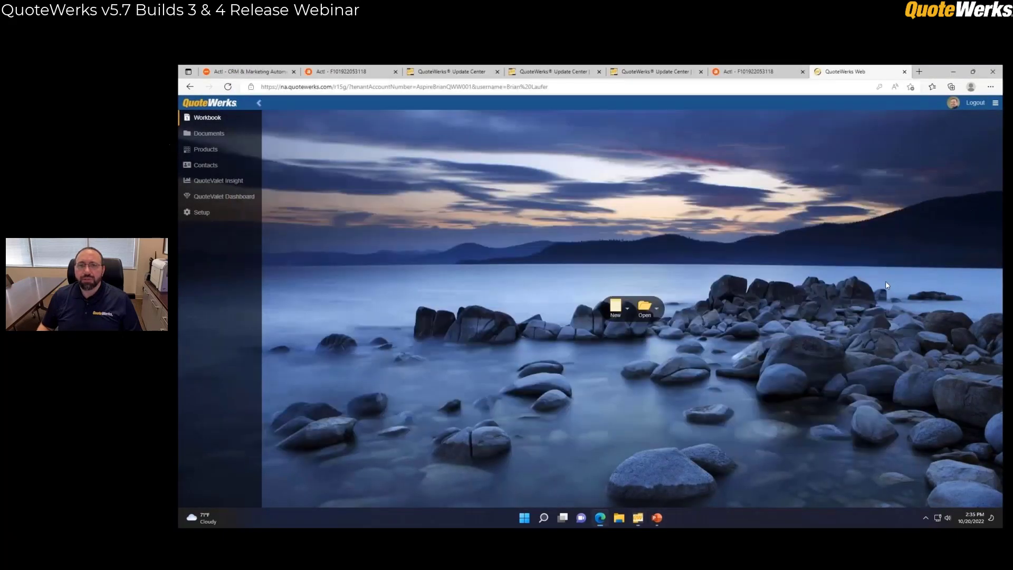
click(657, 309)
click(683, 330)
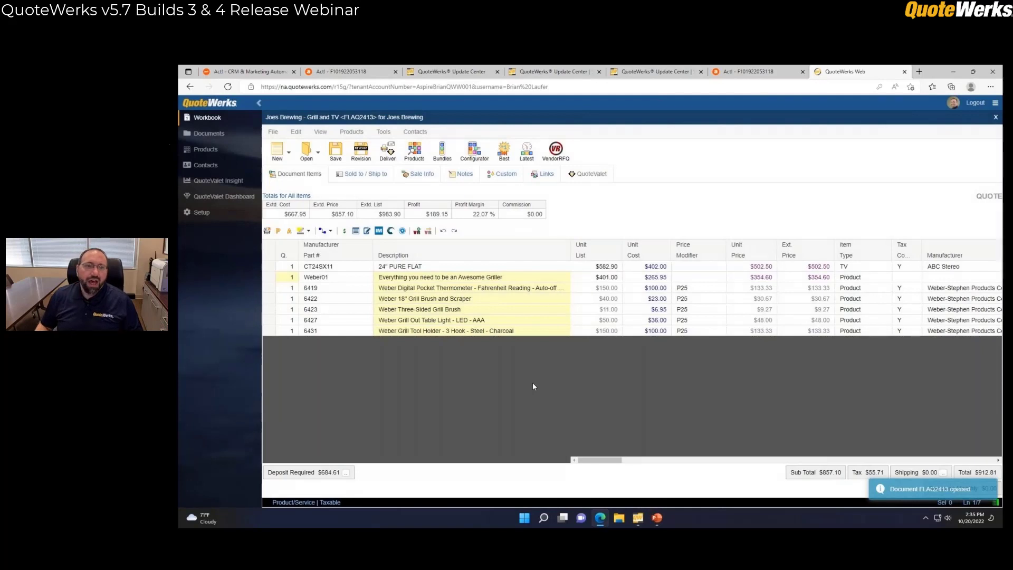
Select the Weber Three-Sided Grill Brush line and view the quote's Sold to / Ship to, Sale Info, Notes and Custom details
click(448, 311)
click(305, 381)
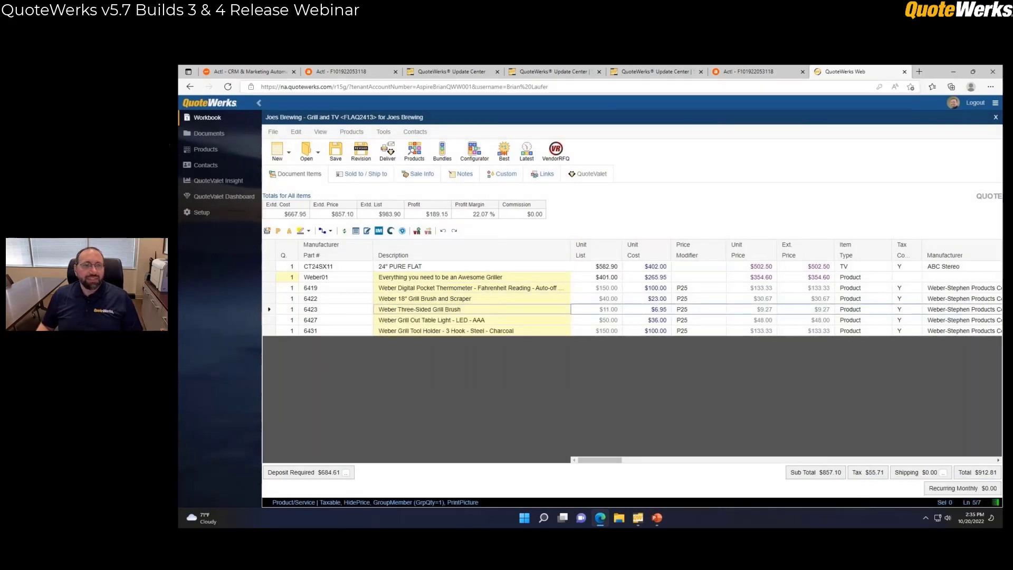
click(362, 174)
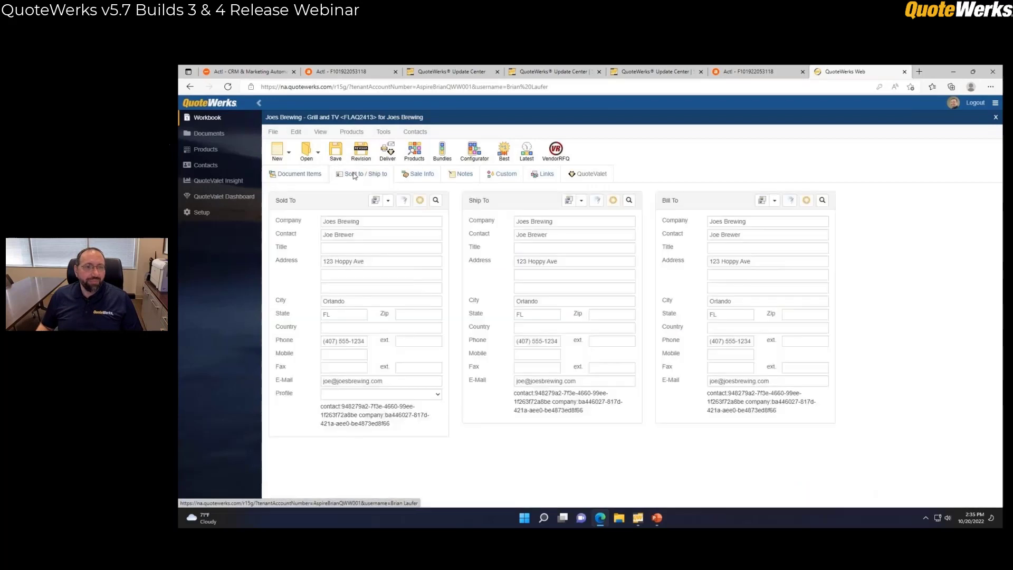
click(423, 174)
click(461, 174)
click(505, 174)
Return to the document items and move the Weber Three-Sided Grill Brush line above the Weber 18" Grill Brush and Scraper
click(296, 174)
drag(268, 312, 299, 315)
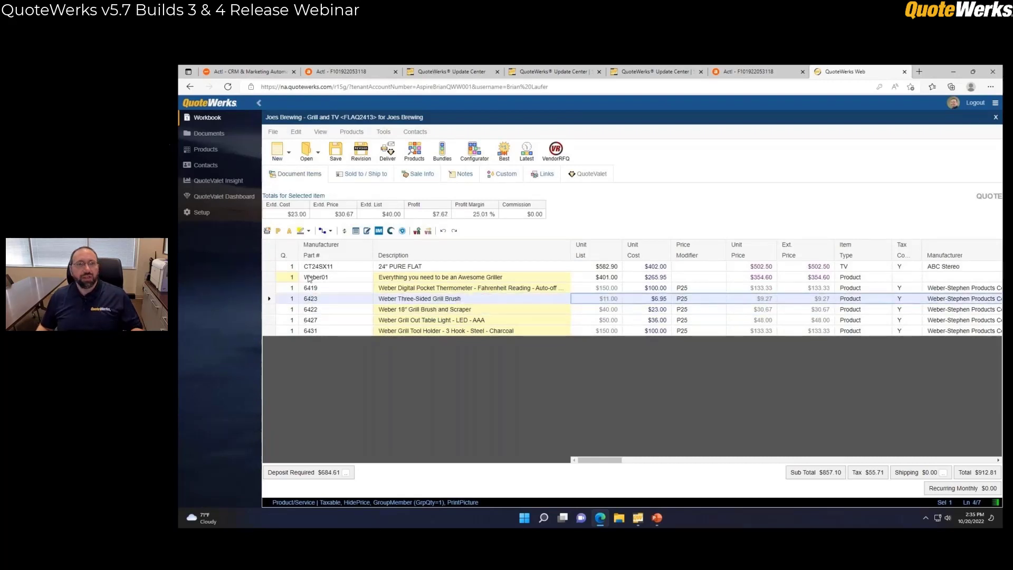
Look over the Etilize search and the list of available product databases, and return to the quote workbook
click(417, 150)
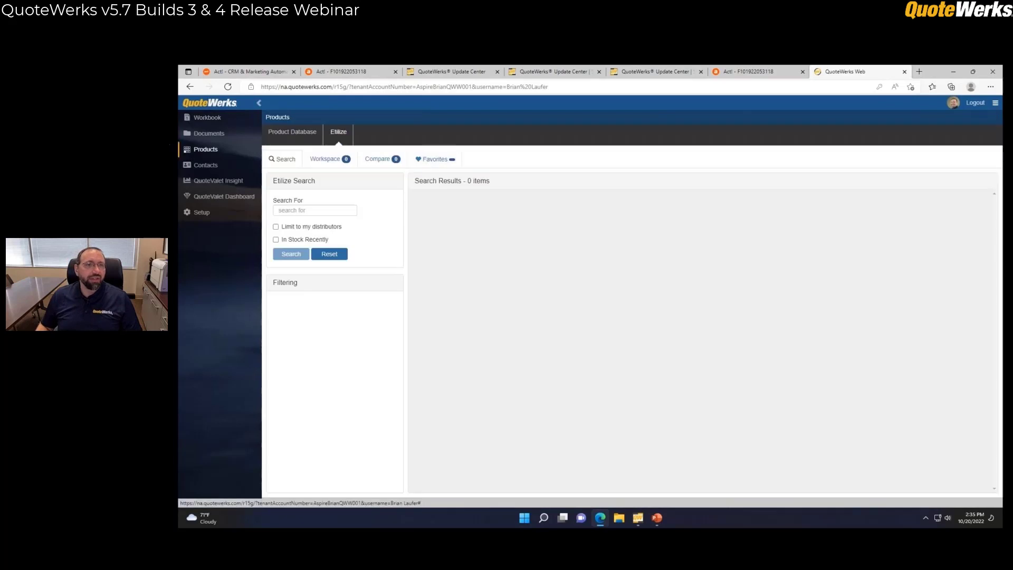
click(299, 142)
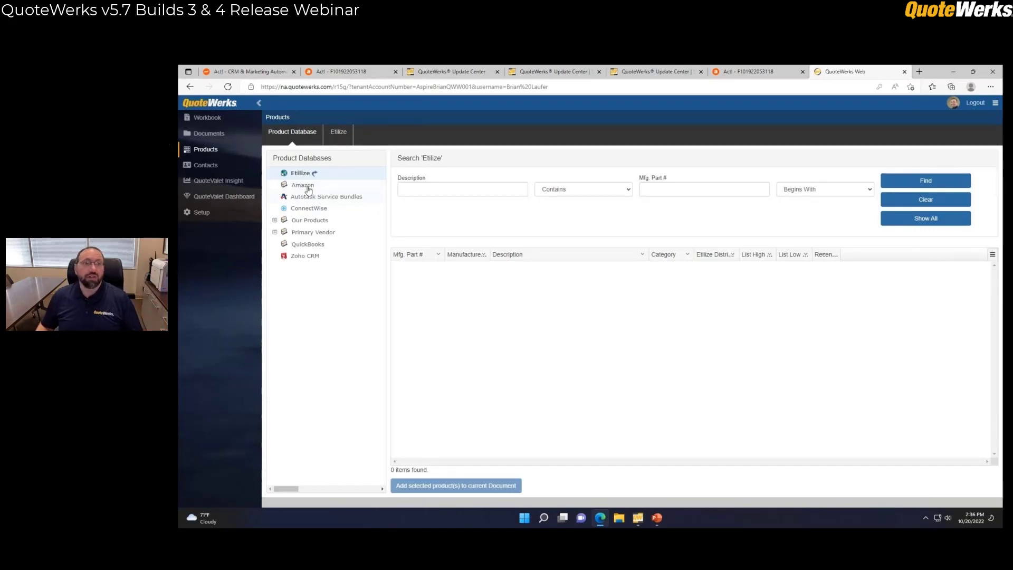
click(213, 123)
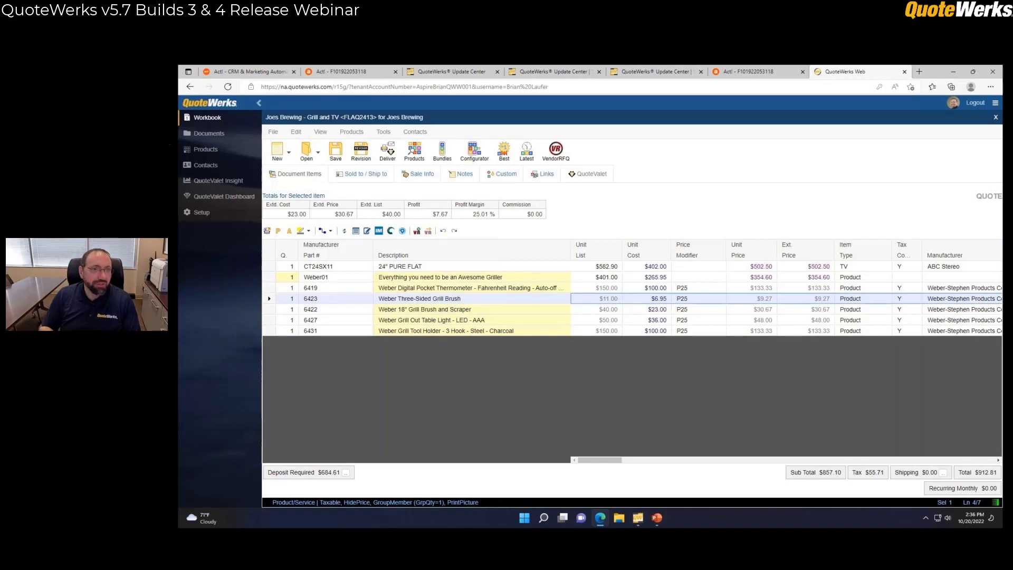
Show the Product Import Wizard in the QuoteWerks Web setup area
click(202, 211)
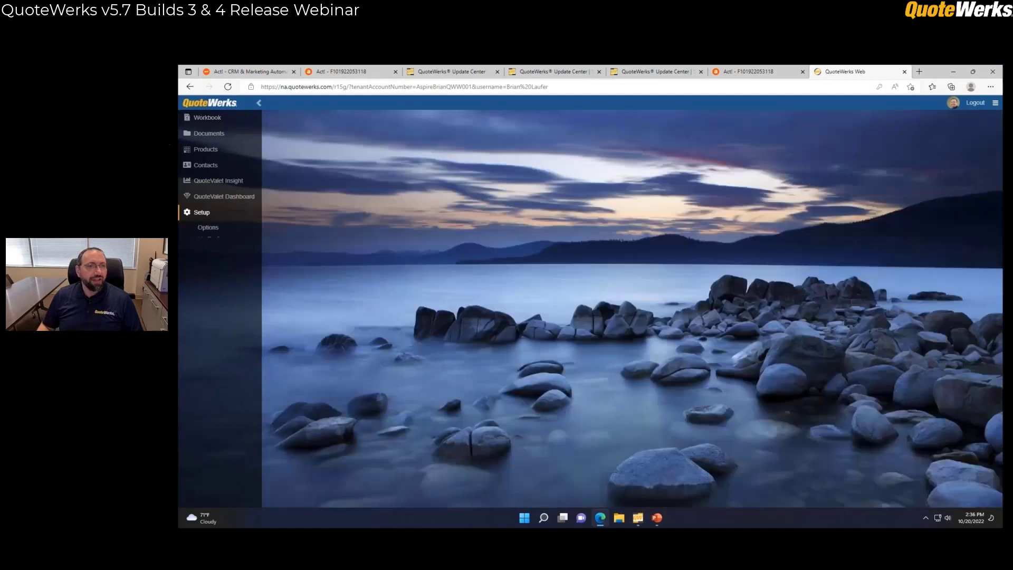
click(211, 252)
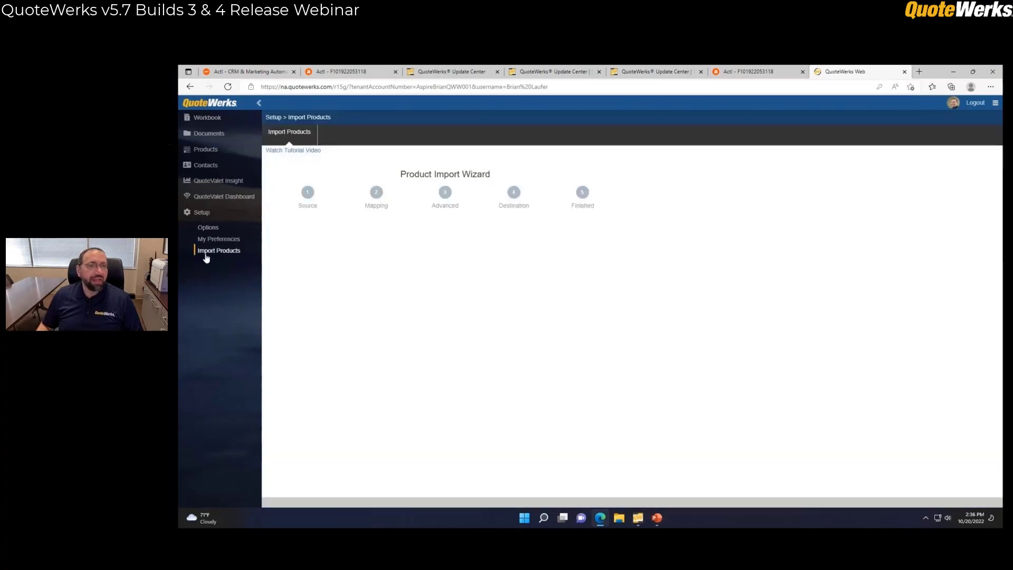